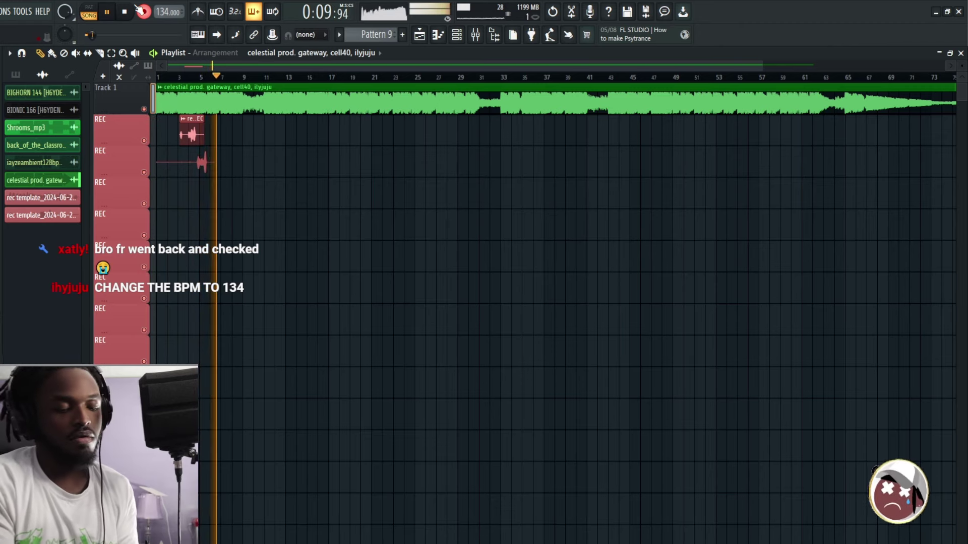
Finish the vocal take on the second REC track and play the arrangement from the start
key("space")
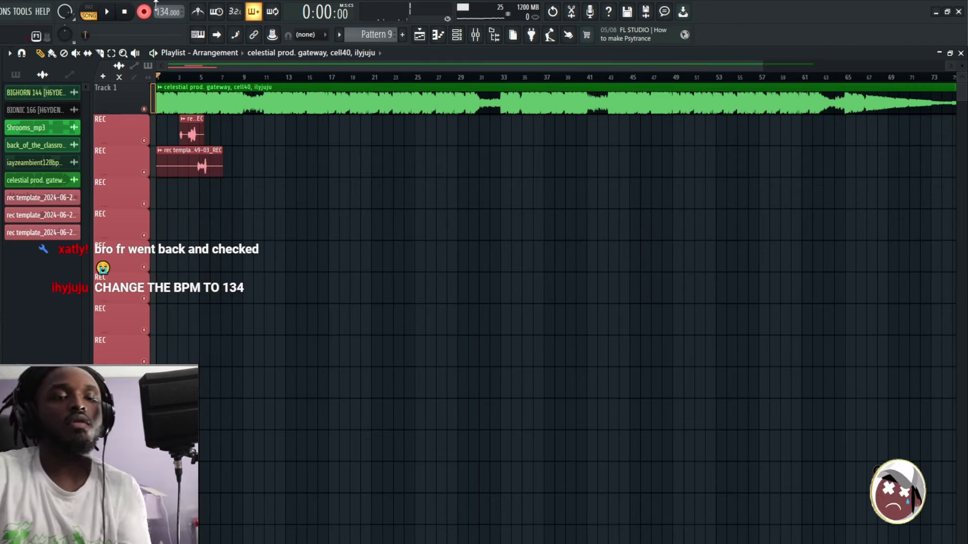
key("space")
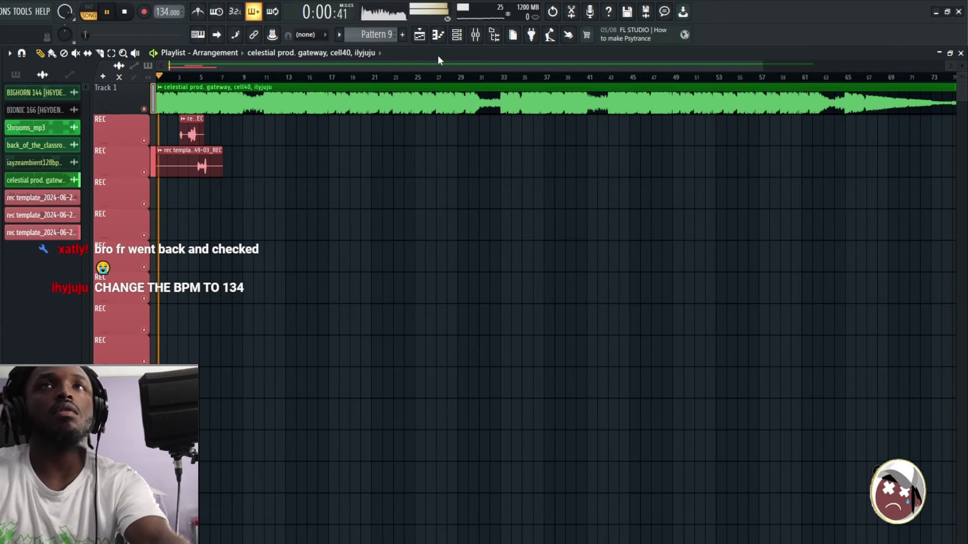
Load the swagster mixer track state onto the vocal track at insert 2 and dismiss the plugin warning
left_click(475, 35)
right_click(758, 287)
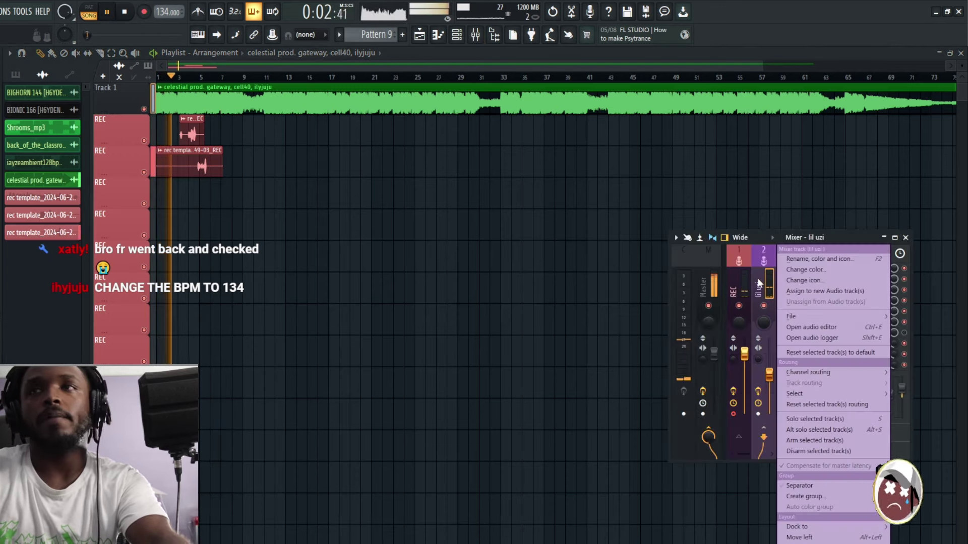
mouse_move(803, 319)
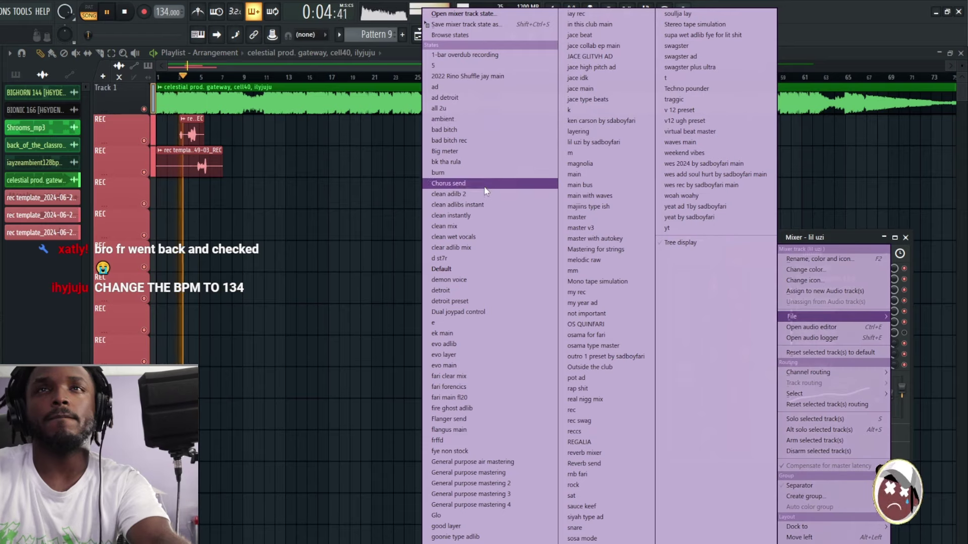
left_click(483, 215)
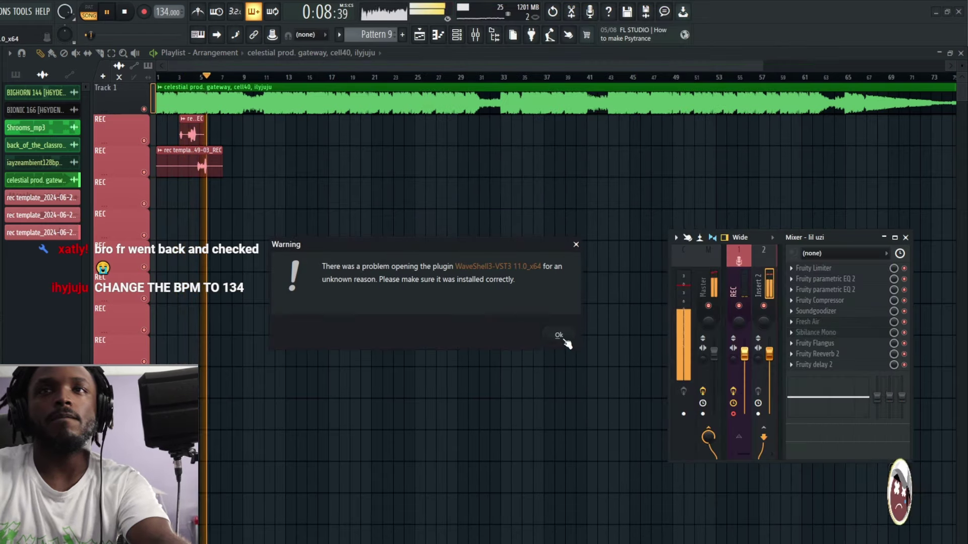
left_click(561, 338)
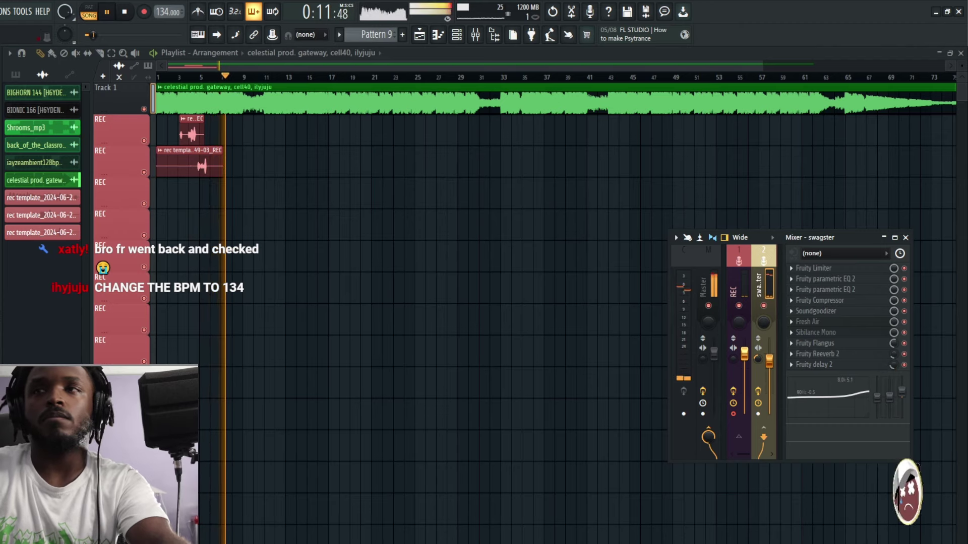
Play the beat and vocal takes from the start to audition the new vocal preset
key("space")
key("space")
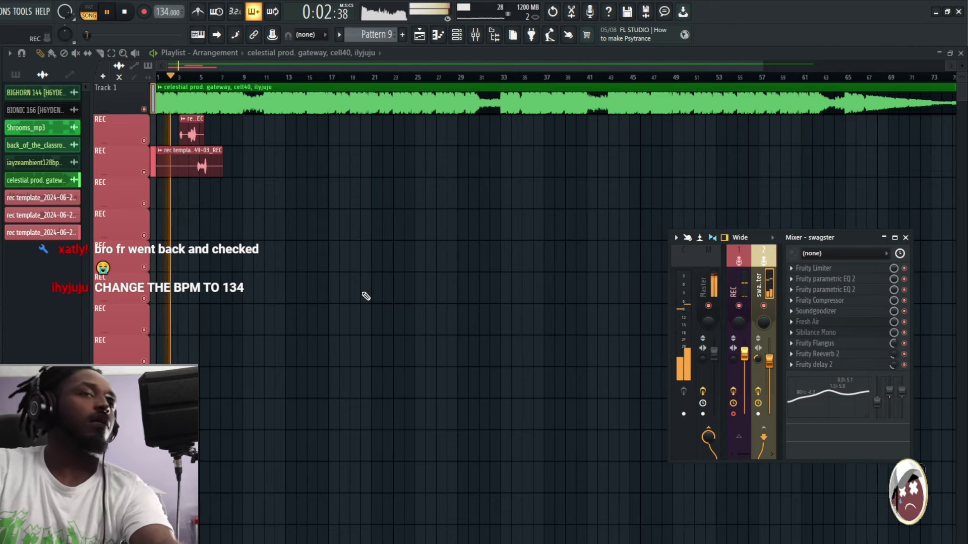
key("space")
key("space")
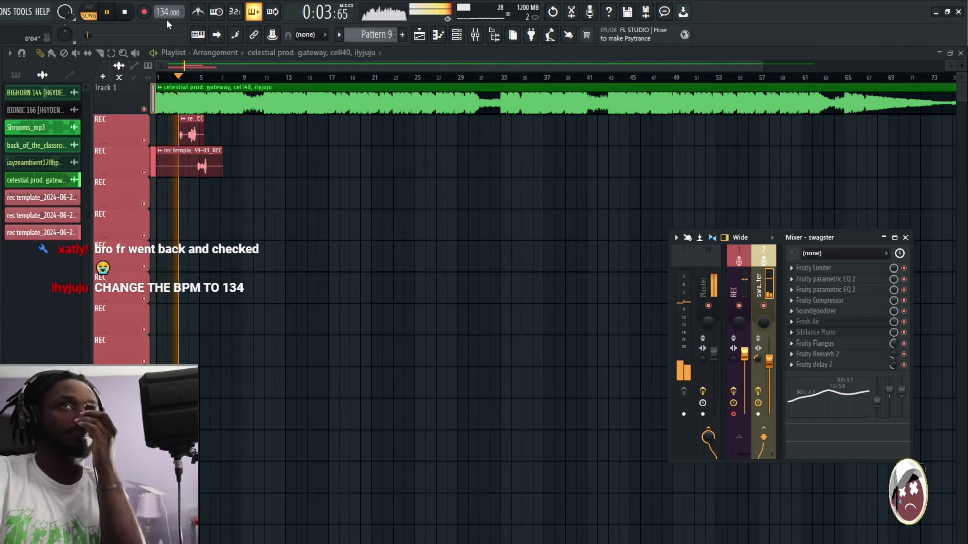
Enable recording and record vocal takes on the third, fourth and fifth REC tracks
left_click(144, 12)
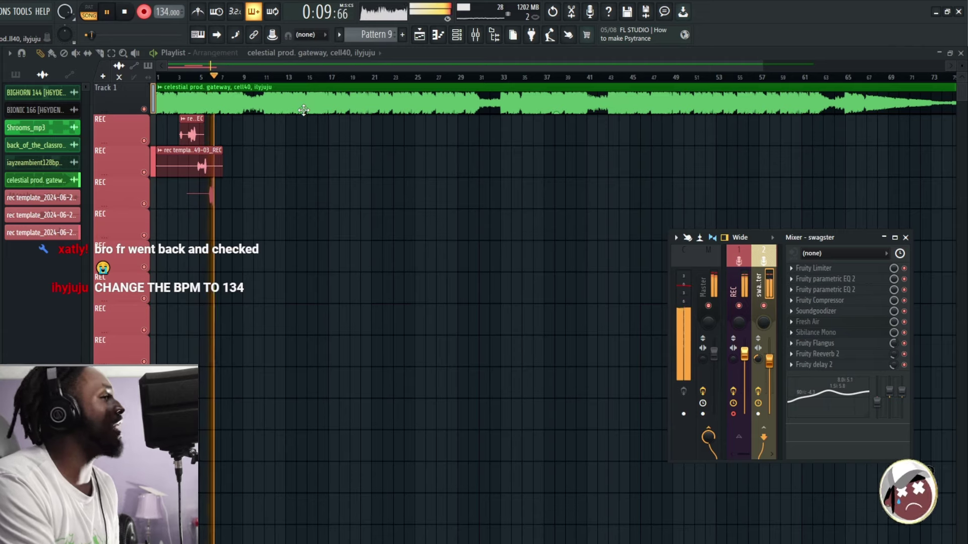
key("space")
key("space")
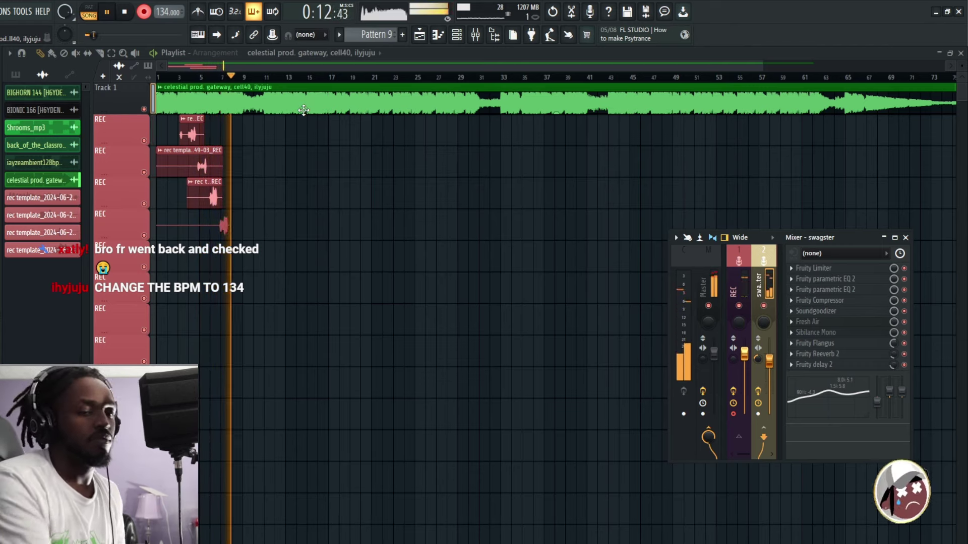
key("space")
key("space")
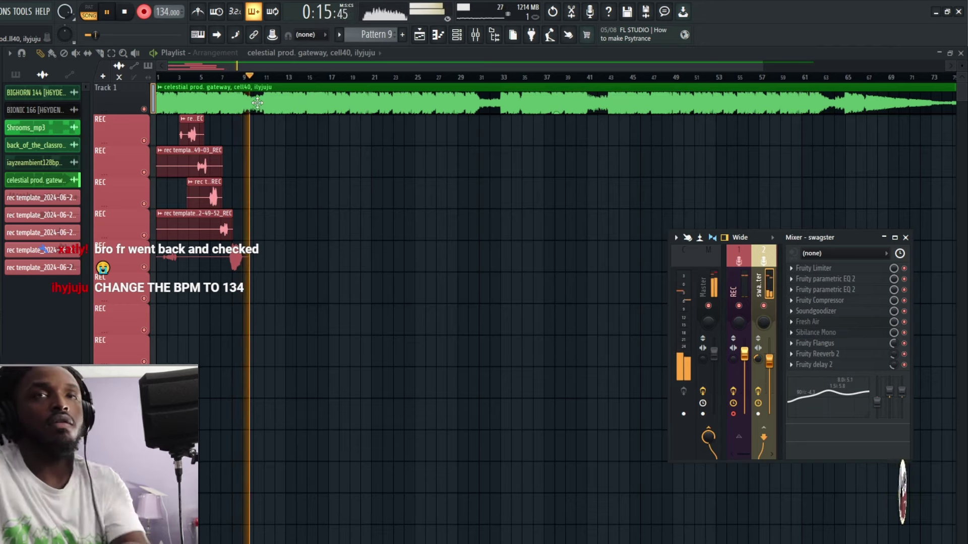
key("space")
Record vocal takes on the first REC track from about bar 6 and on the second from about bar 7.5
left_click(216, 77)
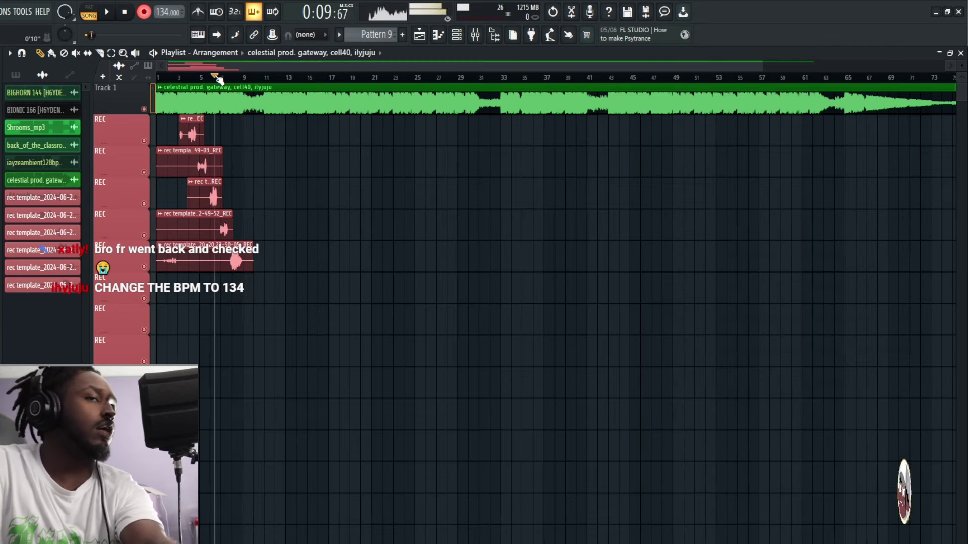
key("space")
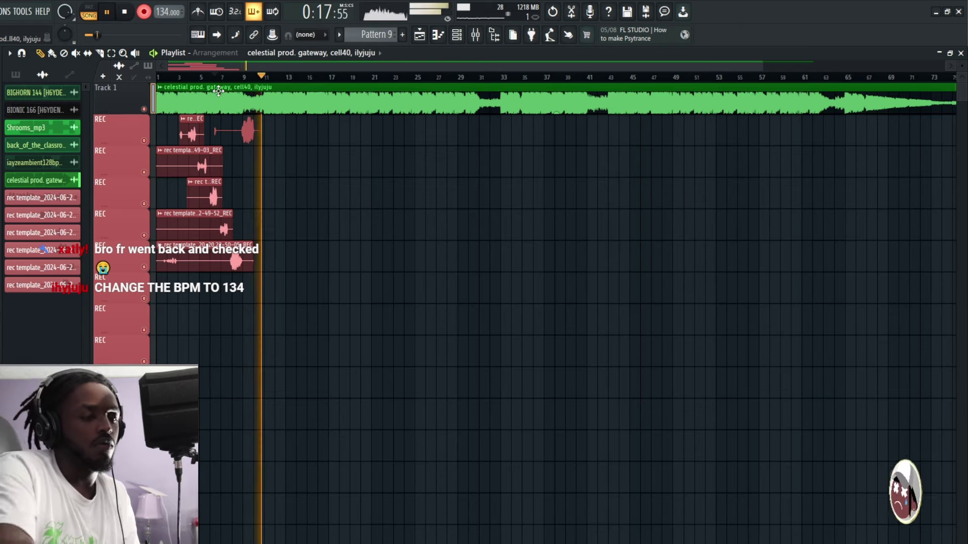
key("space")
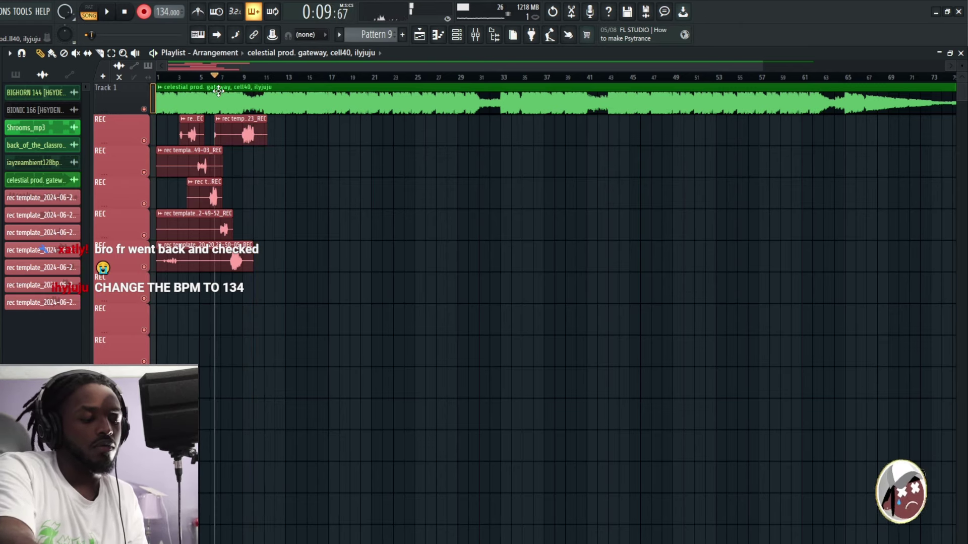
key("space")
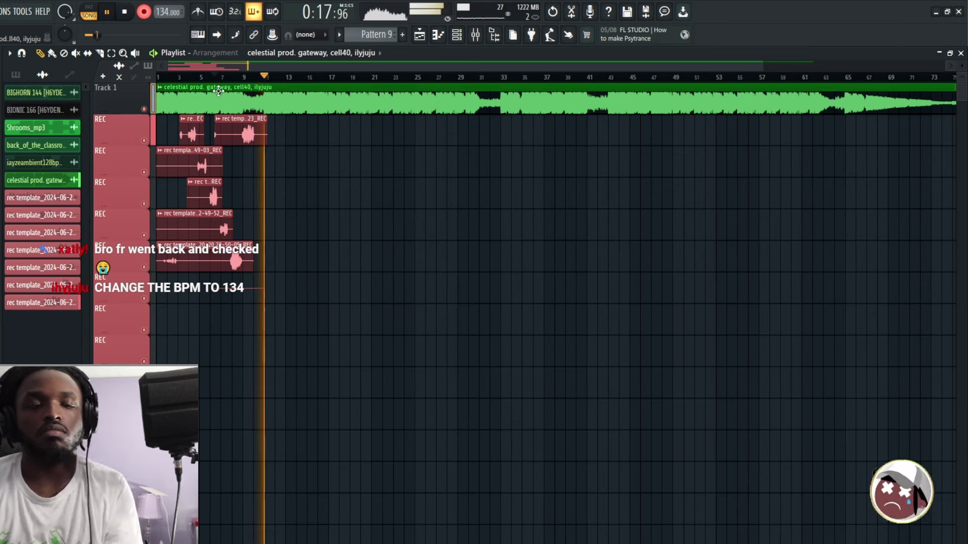
key("space")
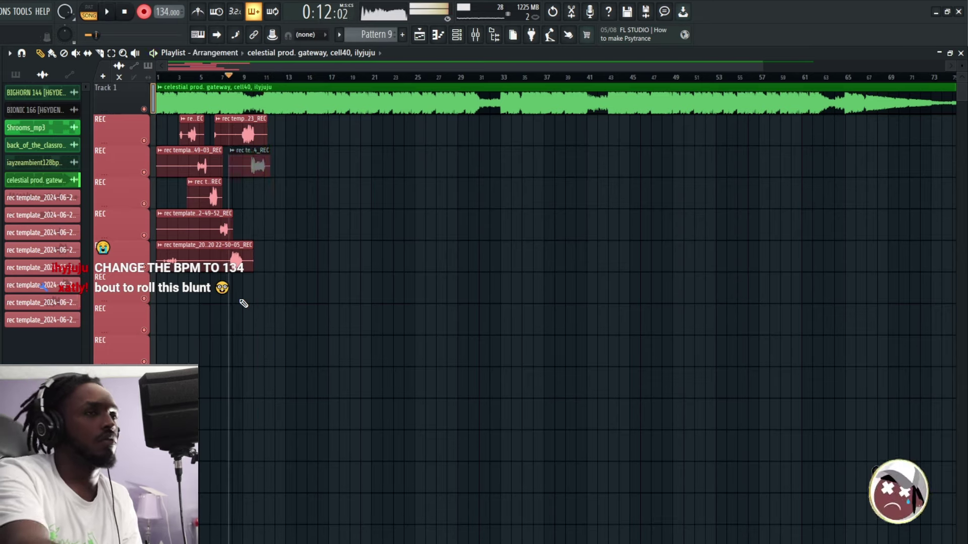
Record further vocal takes from about bar 7.5 on the third, sixth, seventh and eighth REC tracks
key("space")
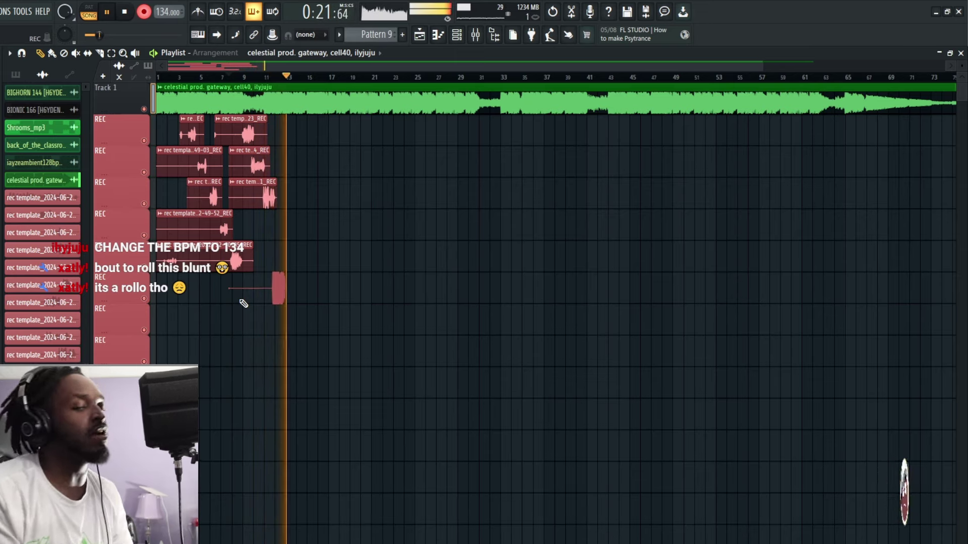
key("space")
key("space")
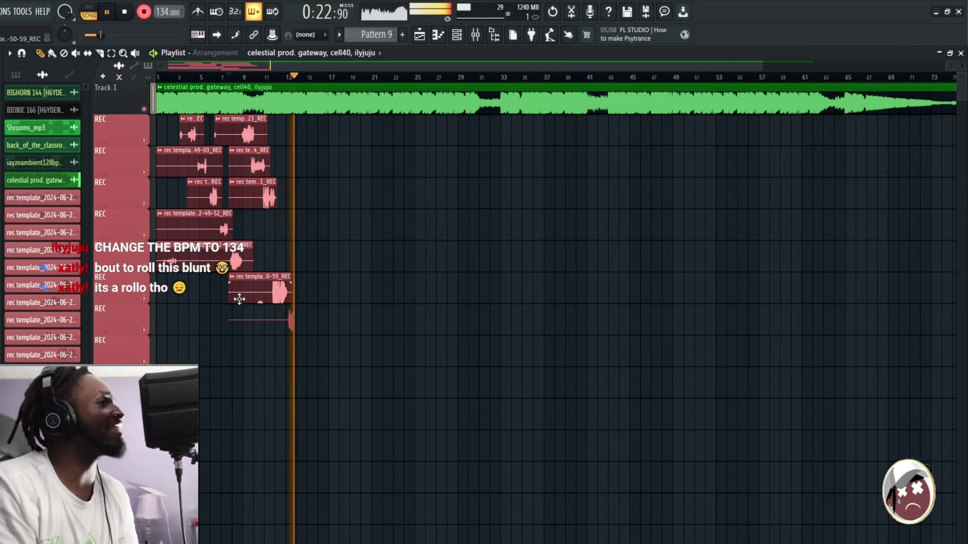
key("space")
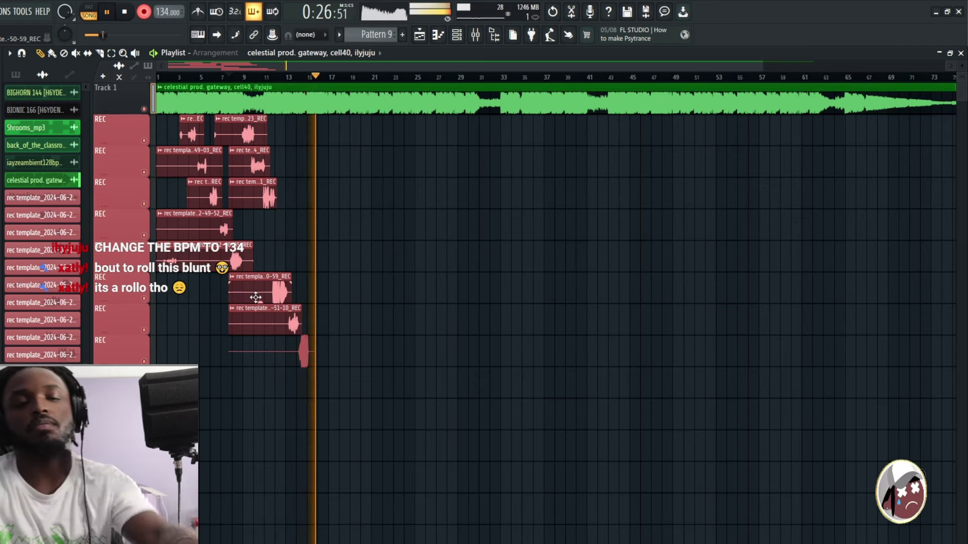
key("space")
Record a vocal take from about bar 13 on the first REC track, deleting the rejected attempts
mouse_move(283, 82)
left_mouse_down()
mouse_move(275, 92)
mouse_move(291, 90)
left_mouse_up()
key("space")
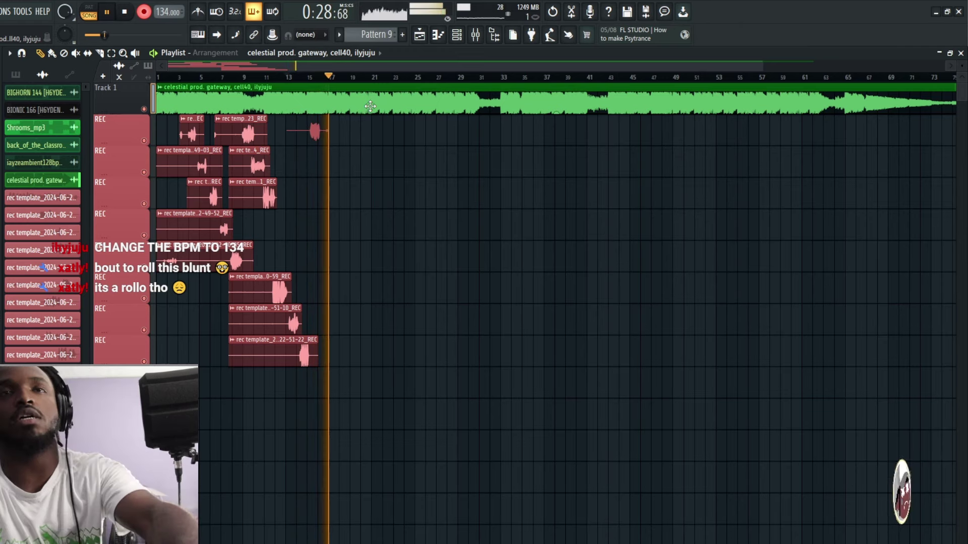
key("space")
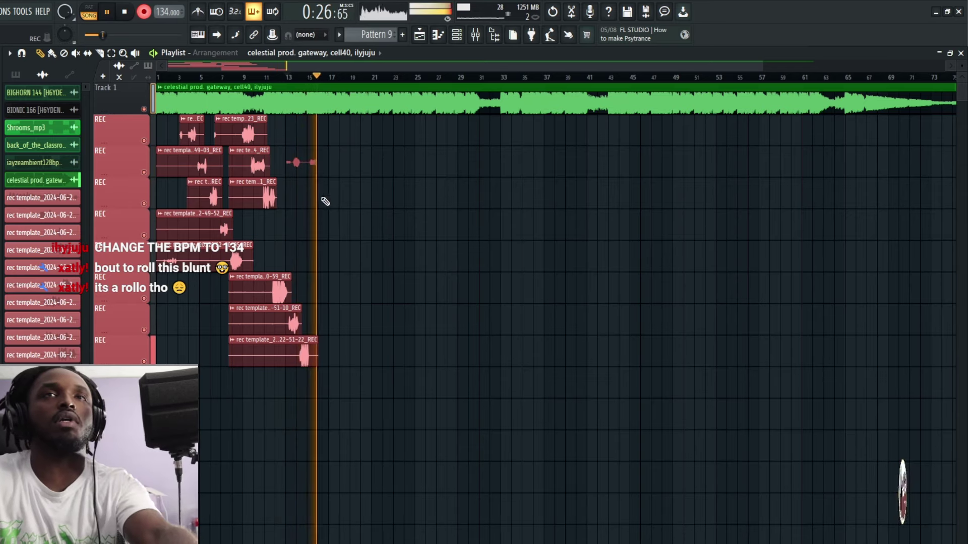
right_click(309, 177)
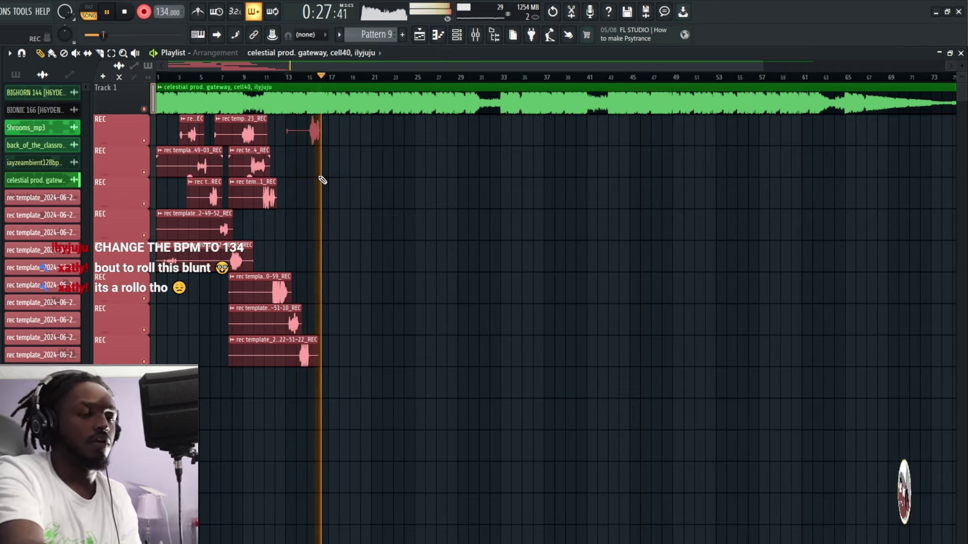
key("space")
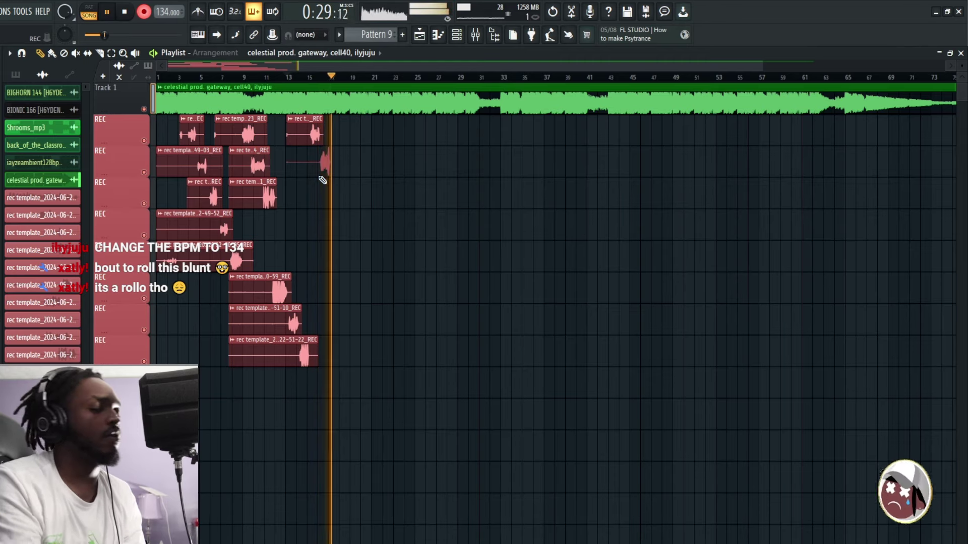
Delete the second REC track's bar 13 take and retry it on the third and fourth REC tracks
left_click_drag(322, 180, 318, 176)
key("space")
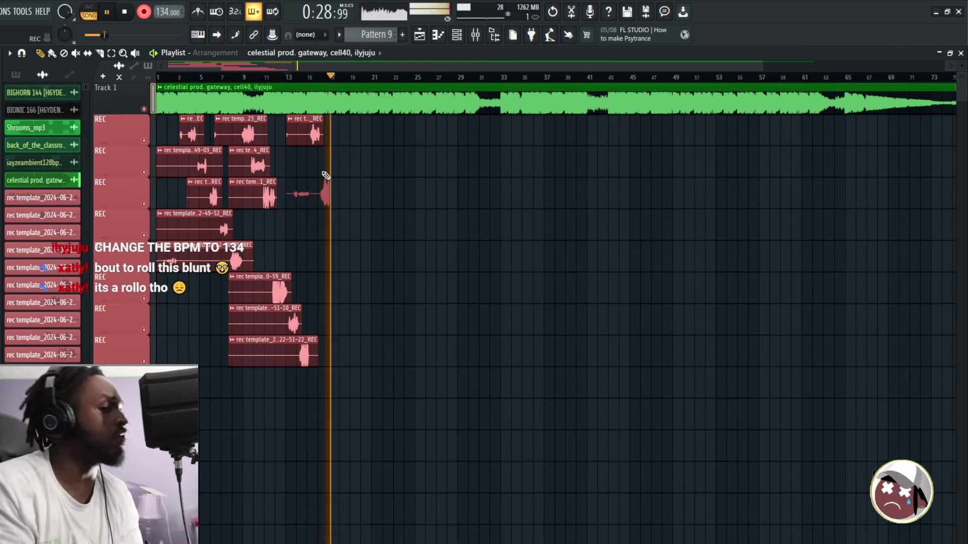
key("space")
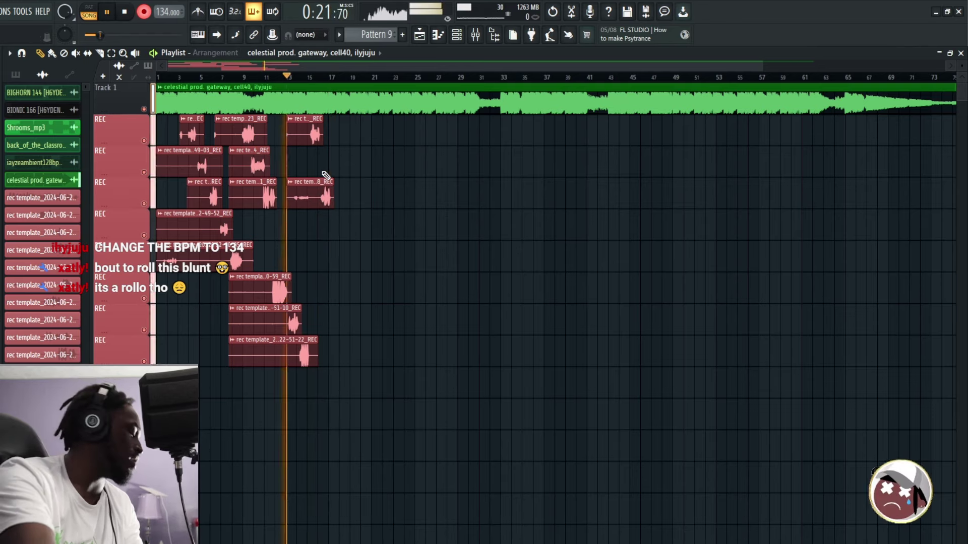
key("space")
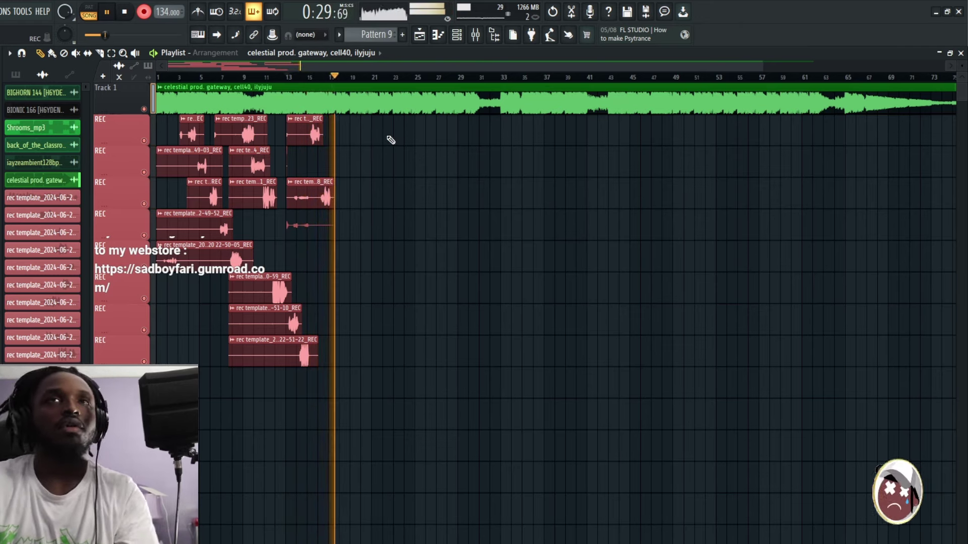
key("space")
Record vocal takes from about bar 15.5, deleting the rejected ones on the third and fourth REC tracks
left_click(319, 77)
key("space")
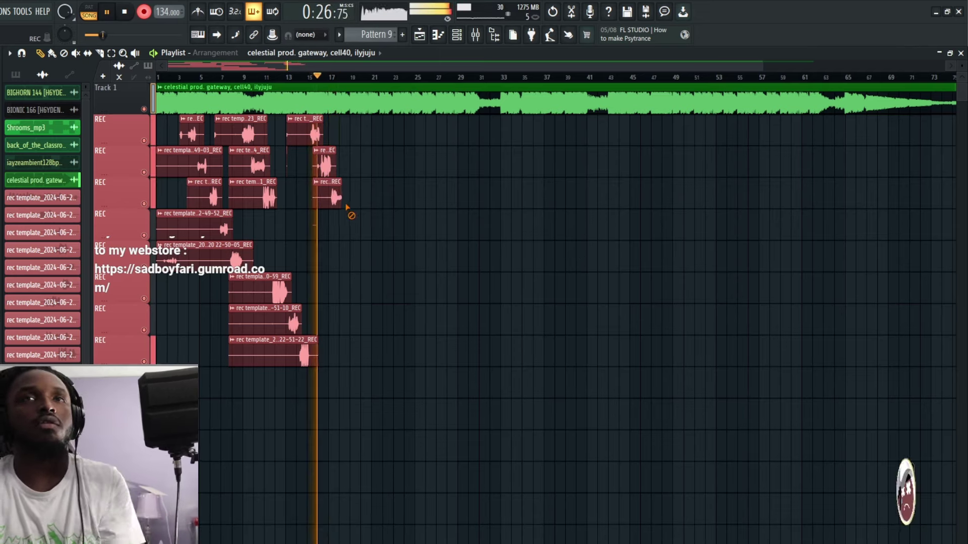
right_click(335, 206)
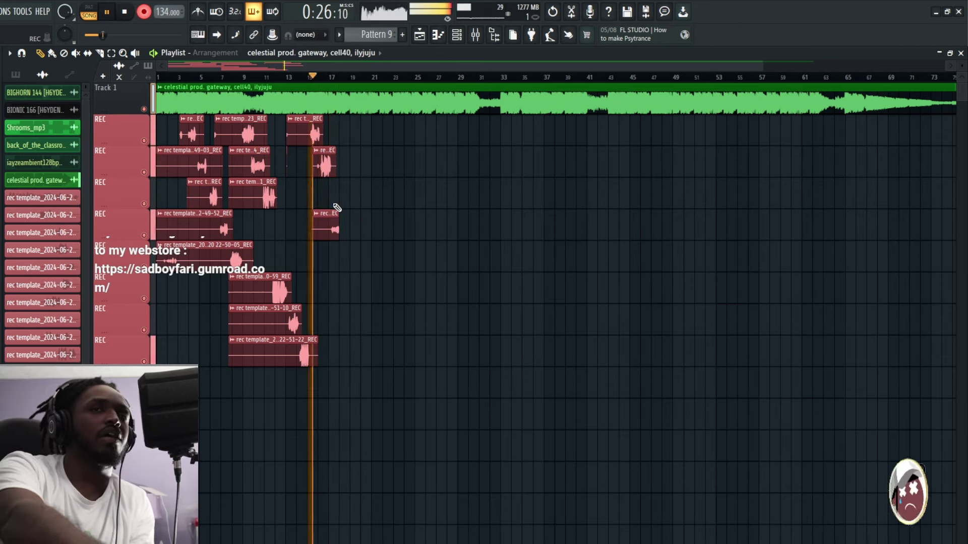
right_click(333, 228)
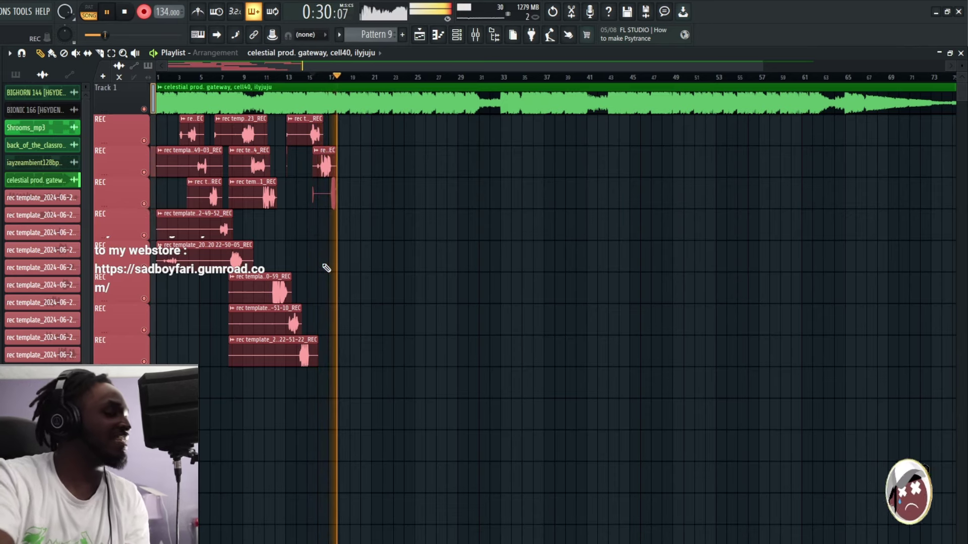
Record a vocal take on the fourth REC track from about bar 15.5 and delete the third track's take there
key("space")
key("space")
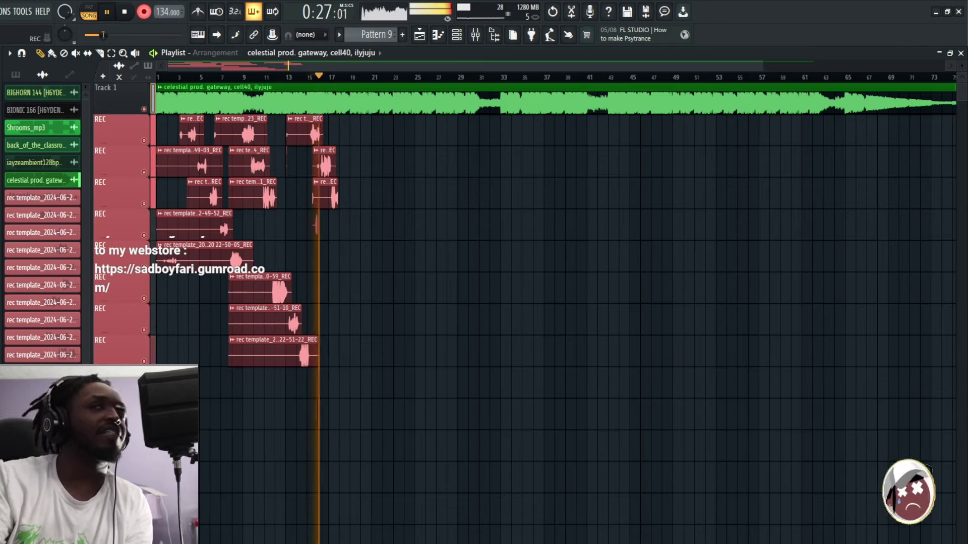
right_click(333, 202)
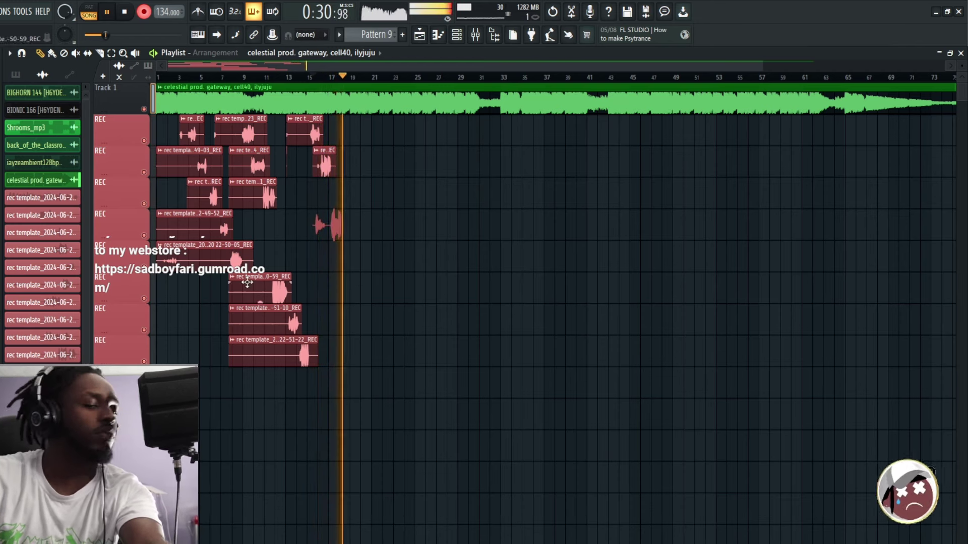
key("space")
Record the following vocal line on the third REC track, starting from about bar 15.5
key("space")
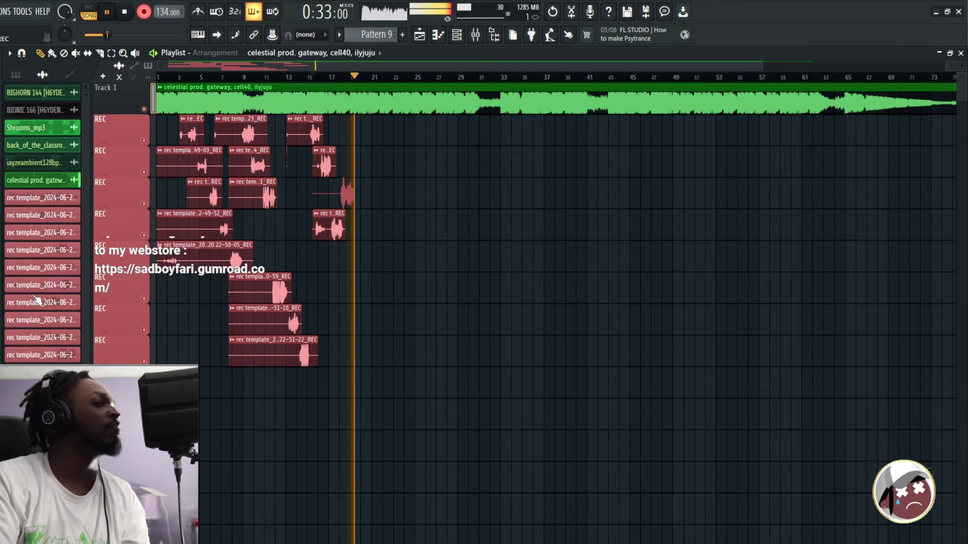
key("space")
key("space")
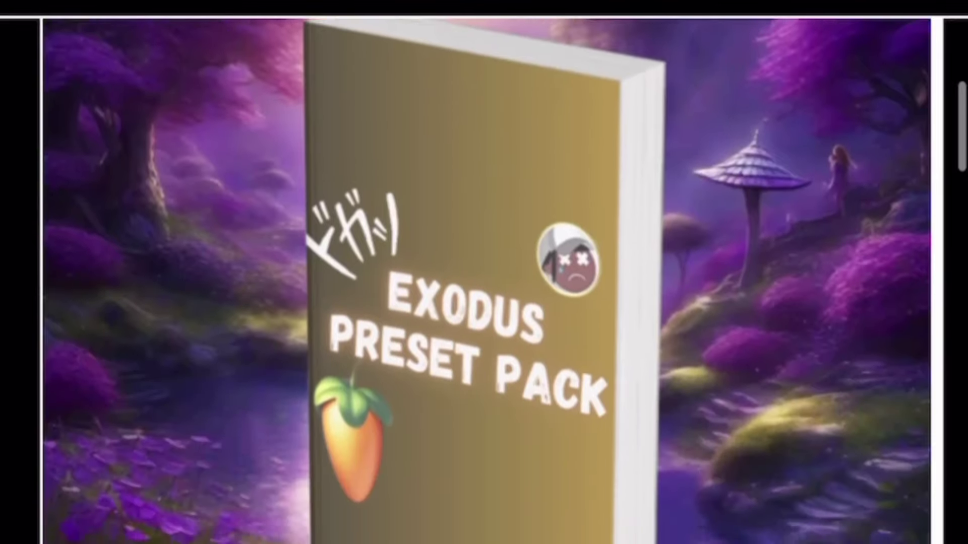
scroll(484, 282, "down", 20)
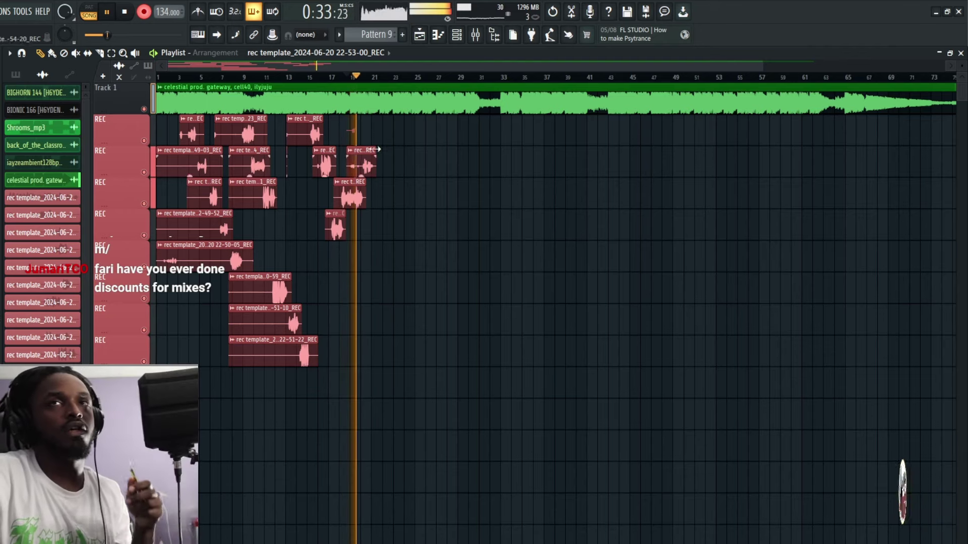
Delete the rejected vocal take near bar 19 on the second REC track
right_click(350, 160)
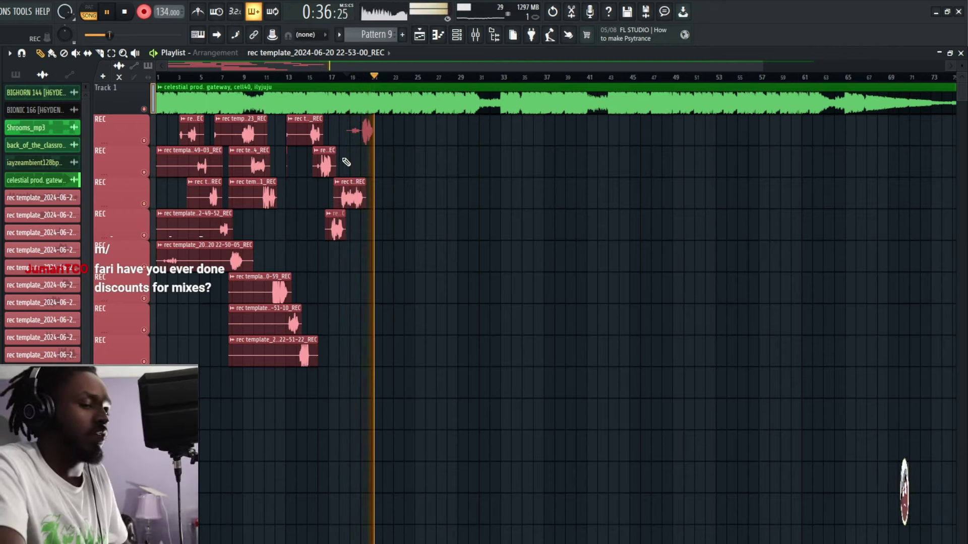
Record vocal takes on the first and fourth REC tracks, starting from about bar 18.5
key("space")
key("space")
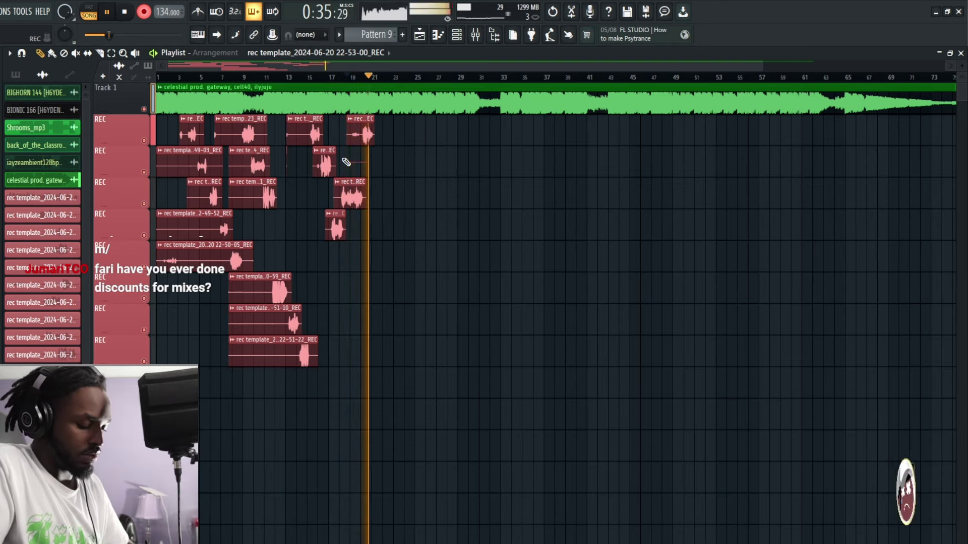
key("space")
key("space")
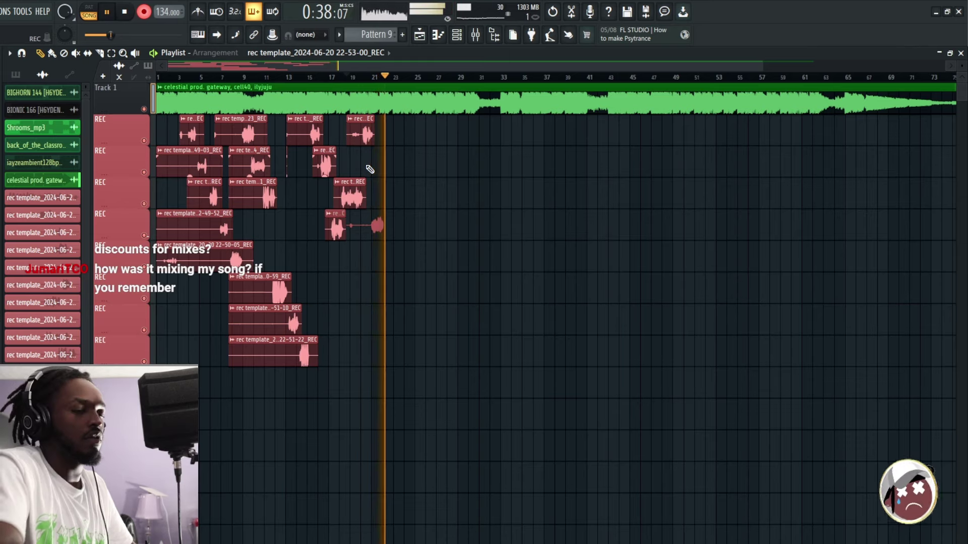
Record a vocal take on the second REC track from about bar 18.5 and delete the rejected take on the fifth track there
key("space")
key("space")
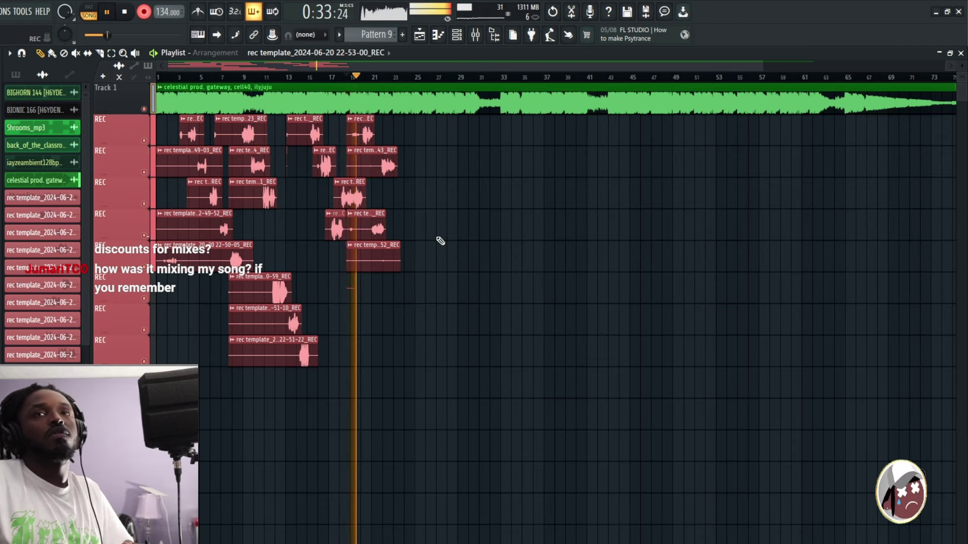
right_click(401, 270)
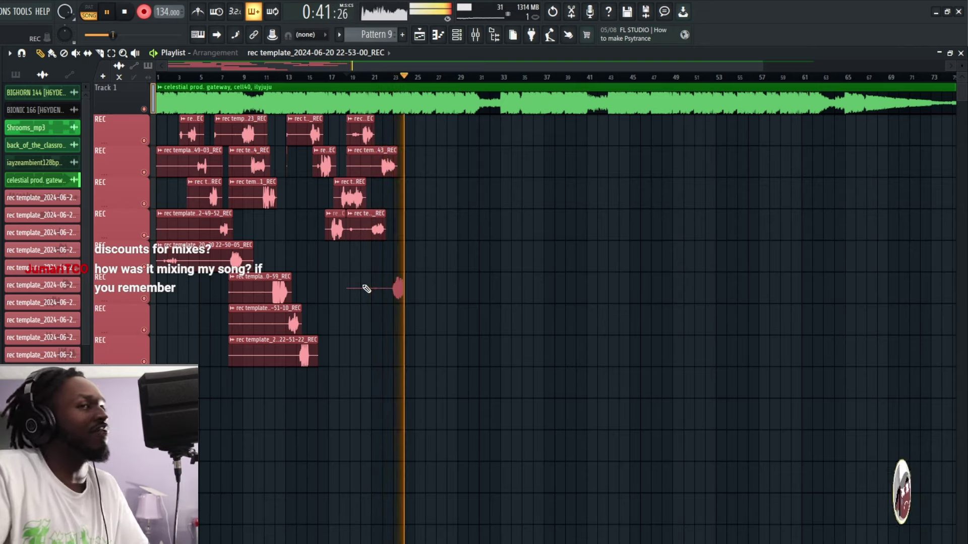
Record a vocal take on the sixth REC track from about bar 18.5 and delete the redone fifth-track take
key("space")
key("space")
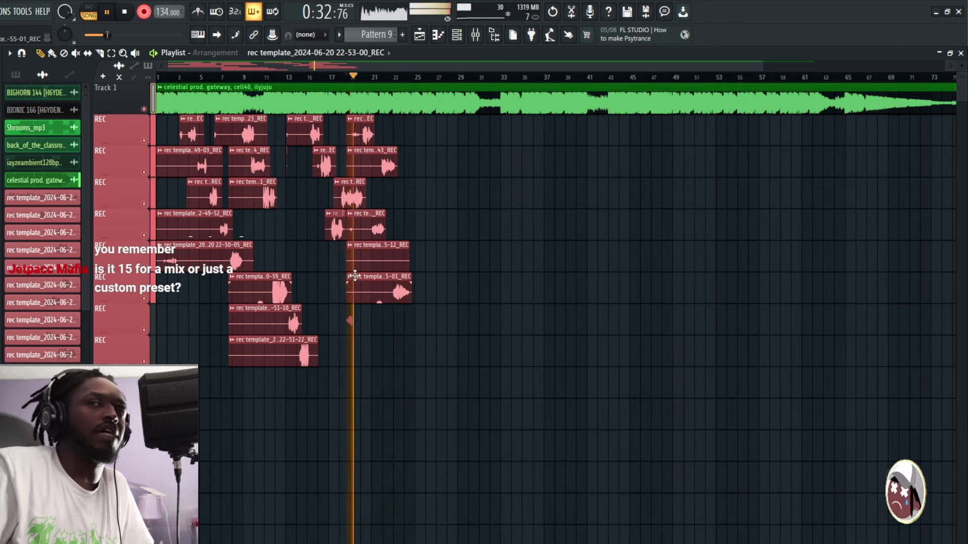
right_click(385, 263)
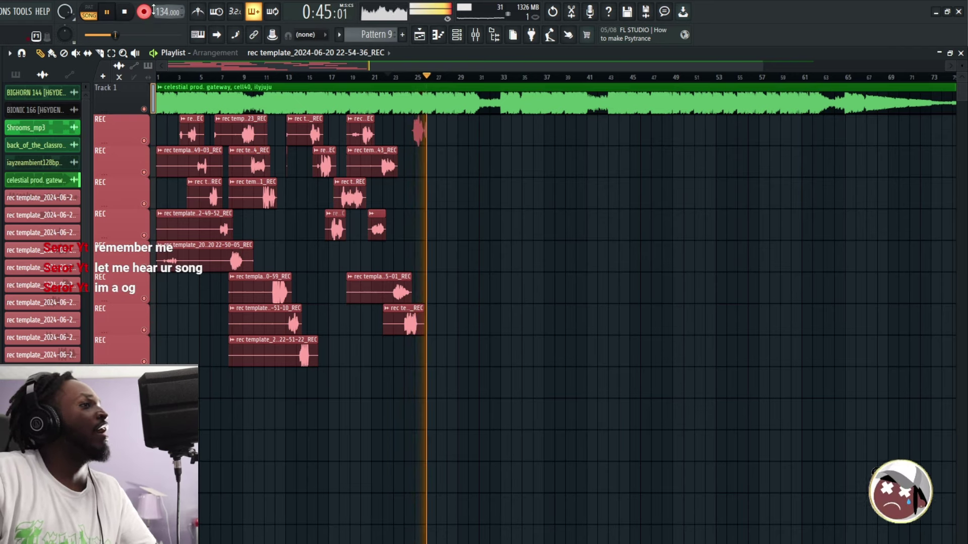
Record successive vocal lines on the first, second, third and fourth REC tracks, starting from about bar 24.5
key("space")
key("space")
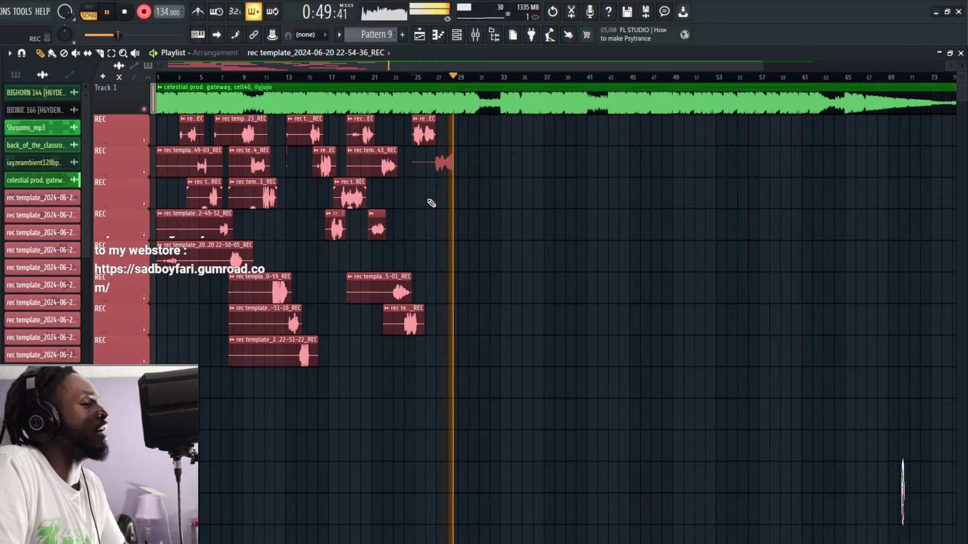
key("space")
key("space")
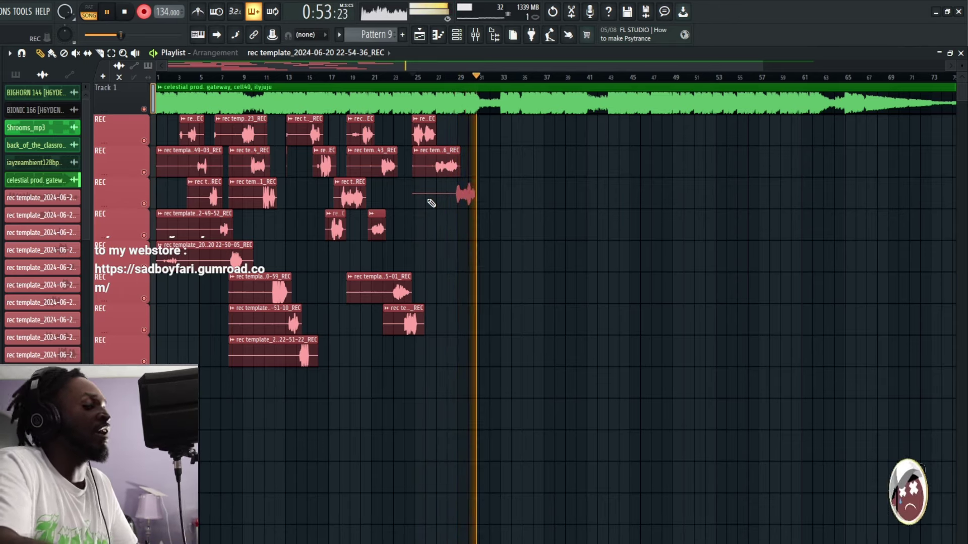
key("space")
key("space")
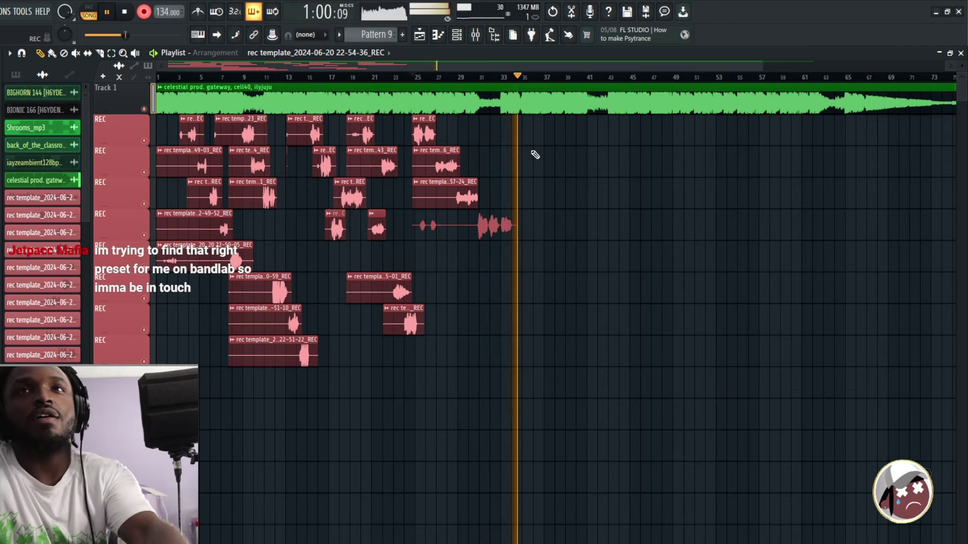
key("space")
Record the following vocal line on the second REC track from about bar 31.5, redoing the first-track attempt
key("space")
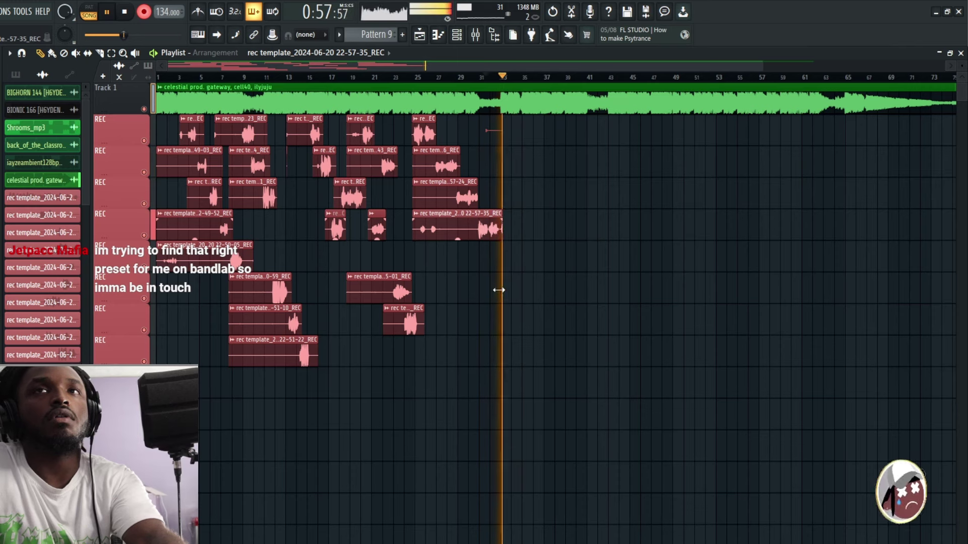
key("space")
key("space")
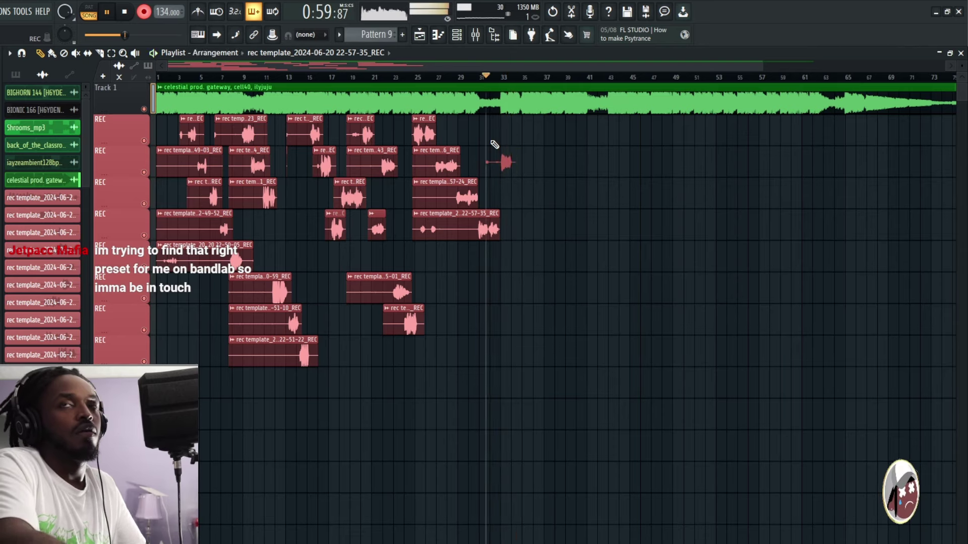
key("space")
Record the following vocal line on the third REC track, starting from about bar 31.5
key("space")
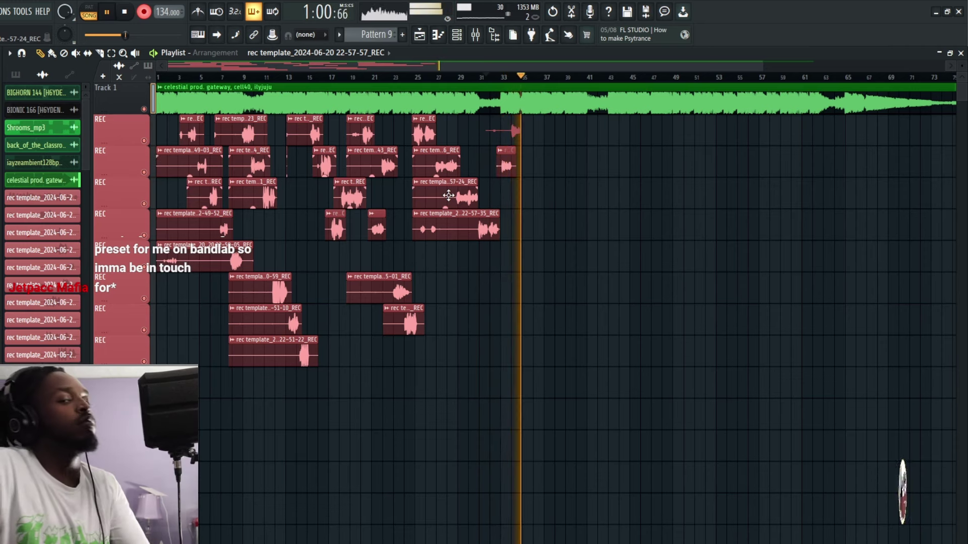
key("space")
key("space")
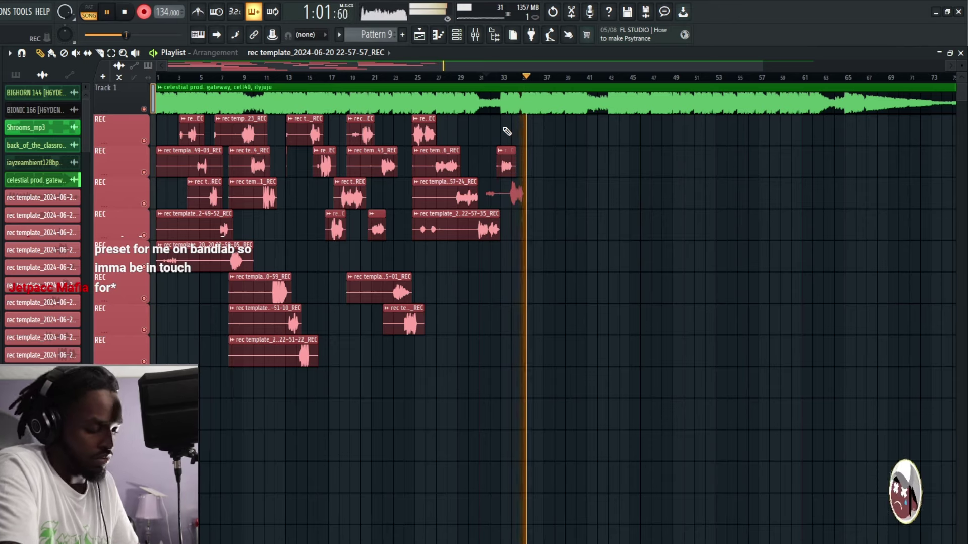
key("space")
Record vocal takes on the first, fifth and sixth REC tracks, starting from about bar 31.5
key("space")
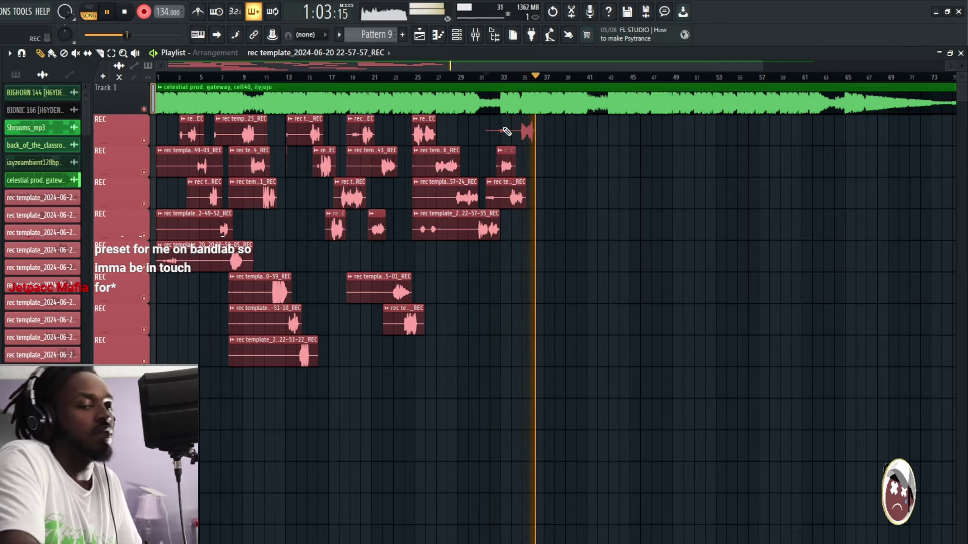
key("space")
key("space")
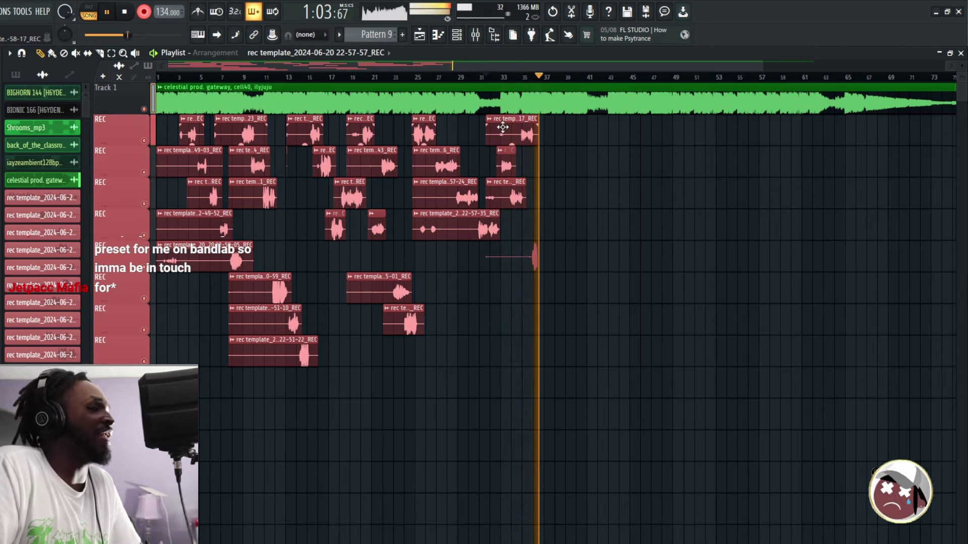
key("space")
key("space")
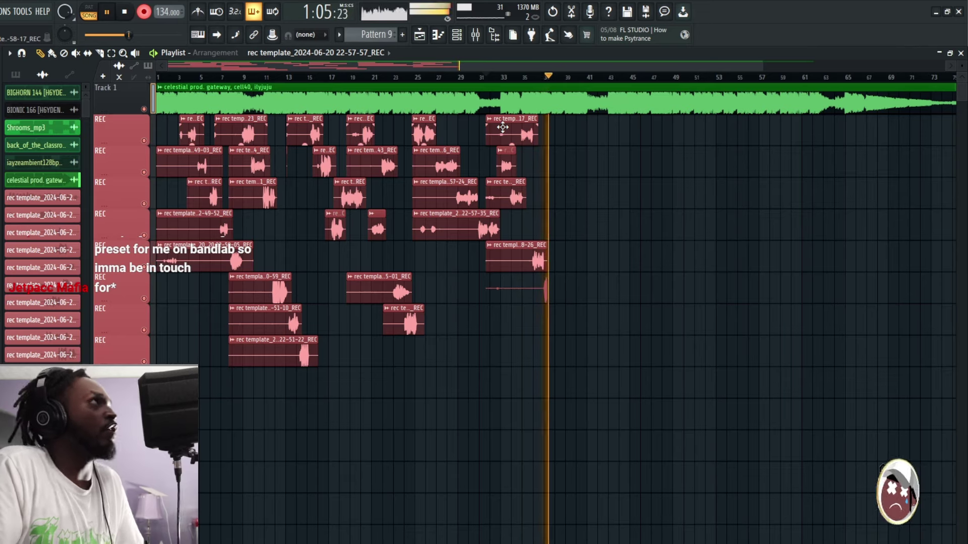
Move the playhead to about bar 36 and delete the rejected vocal take on the seventh REC track
key("space")
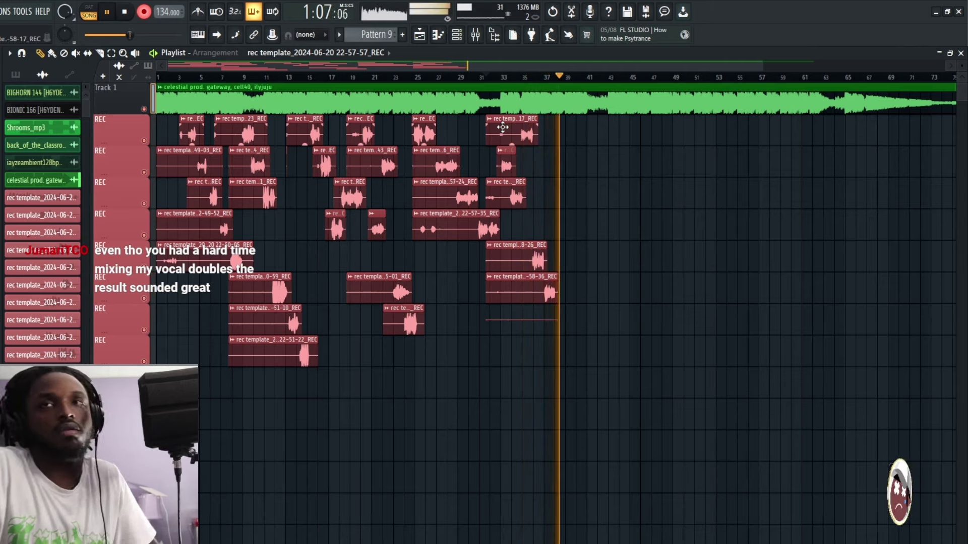
left_click(533, 78)
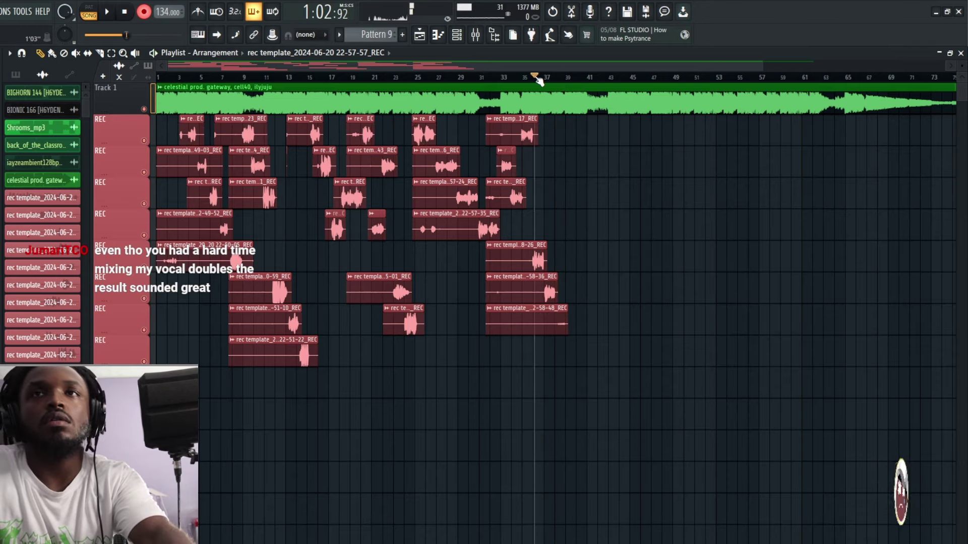
right_click(564, 332)
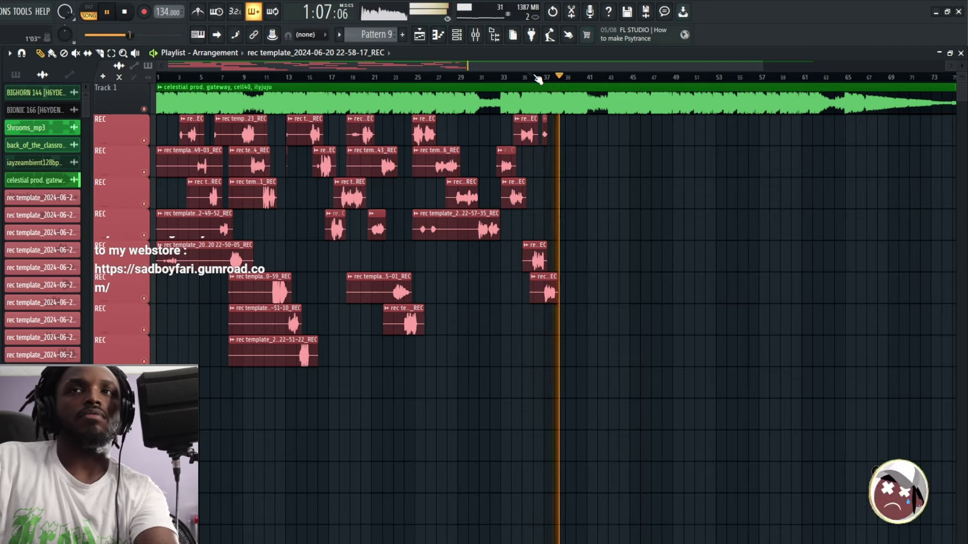
Record vocal takes on the second REC track from about bar 36.5 and on the third from about bar 35.5
left_click(536, 77)
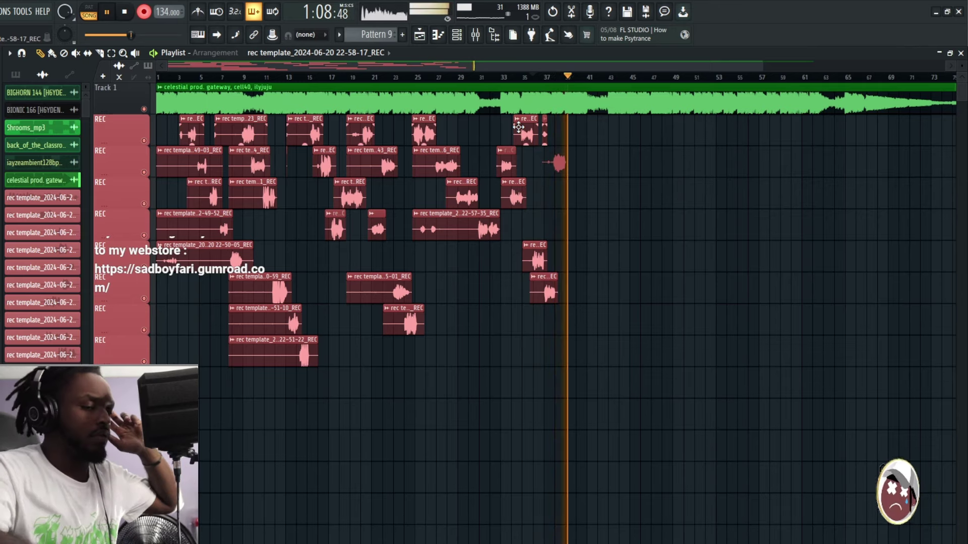
key("space")
key("space")
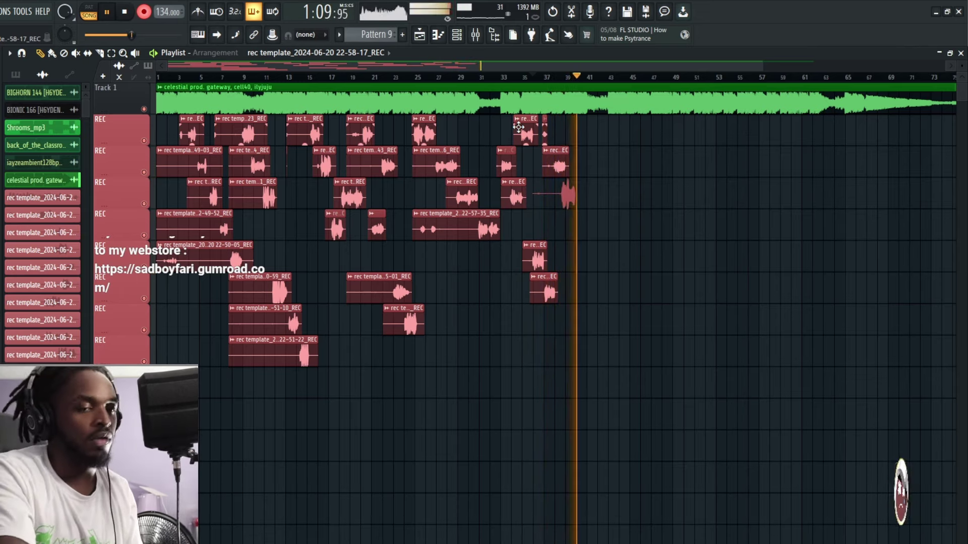
Record vocal takes on the fourth REC track from about bar 35.5 and on the fifth from about bar 38
key("space")
key("space")
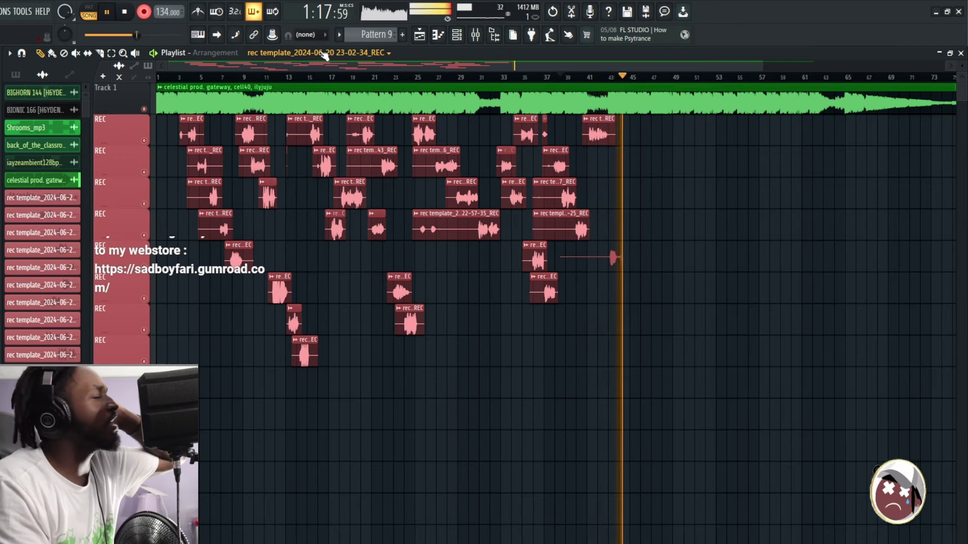
key("space")
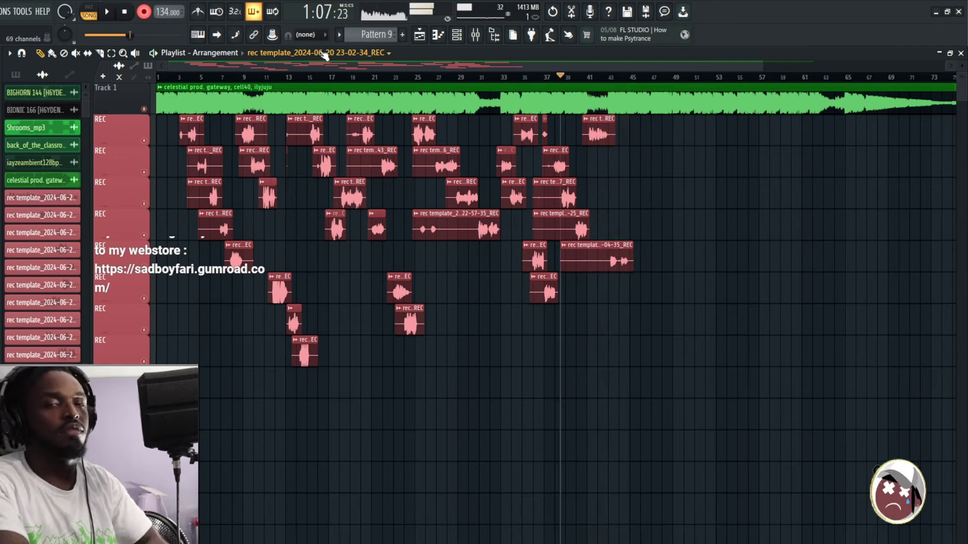
Record vocal takes on the second, third and fourth REC tracks, starting from about bar 42
left_click(602, 78)
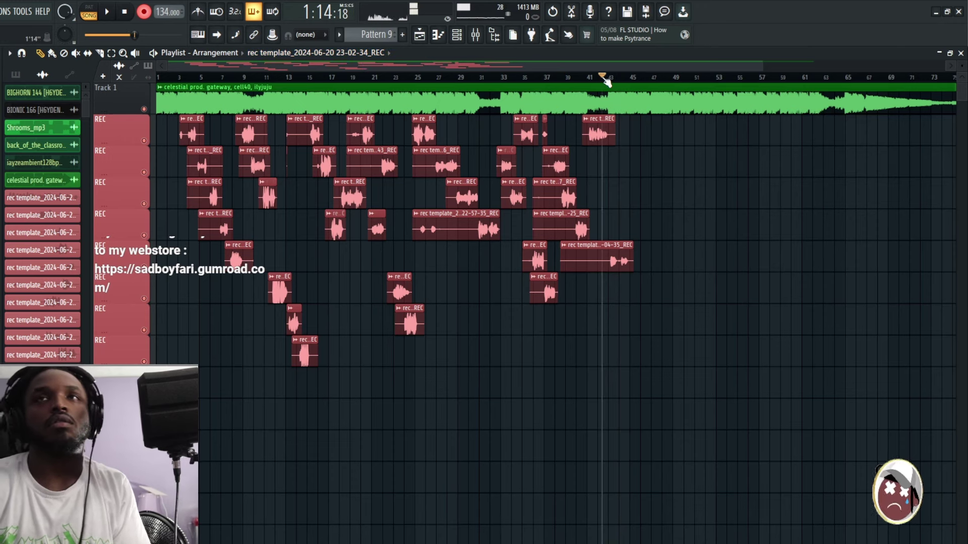
key("space")
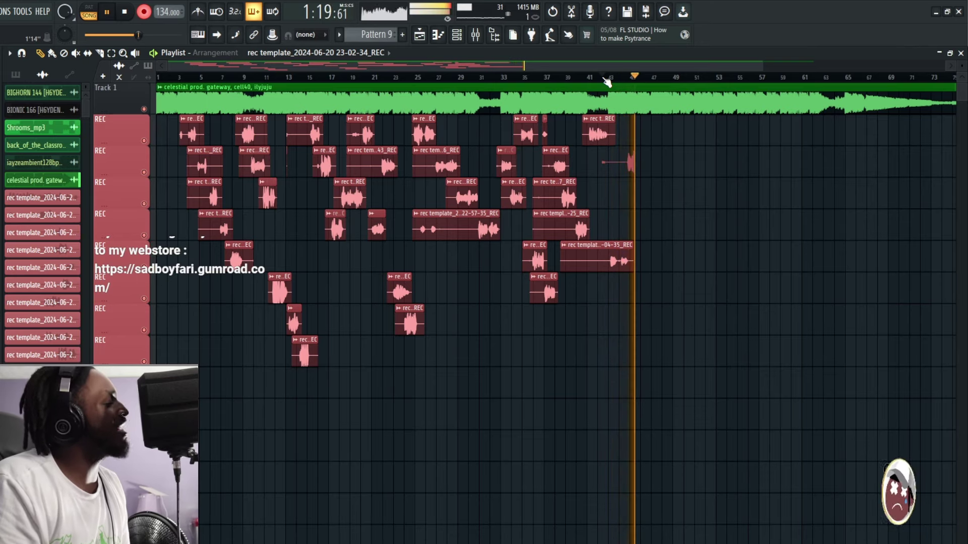
left_click(606, 81)
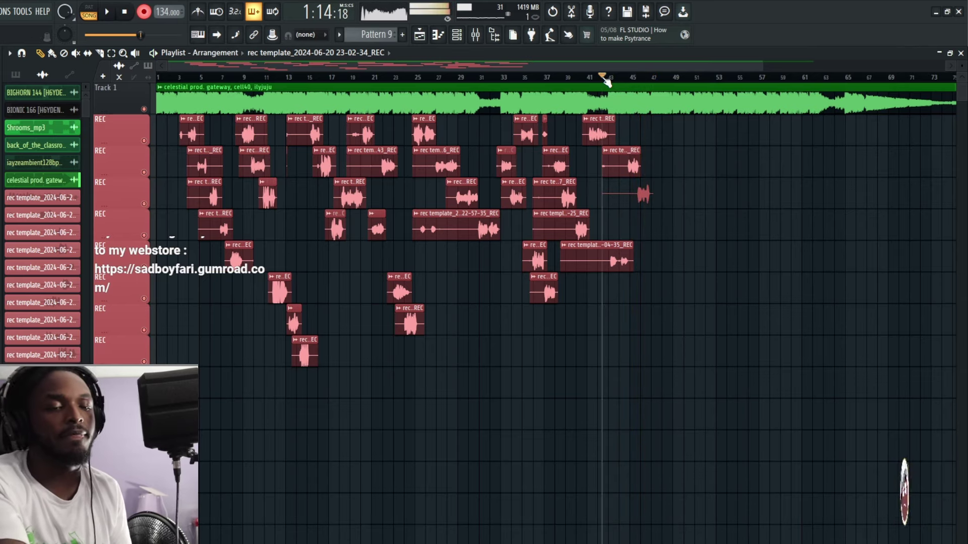
key("space")
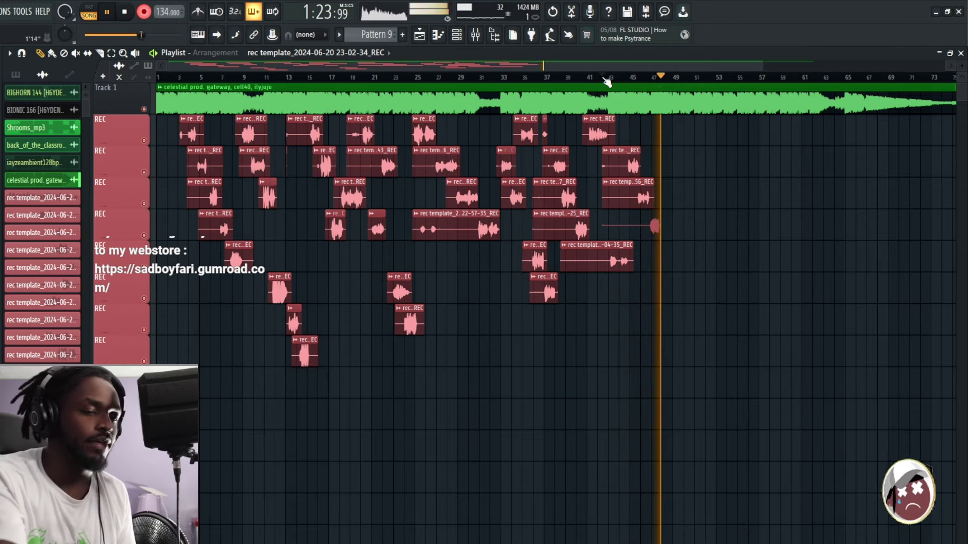
Try a vocal take on the sixth REC track from about bar 42 and delete it
left_click(606, 80)
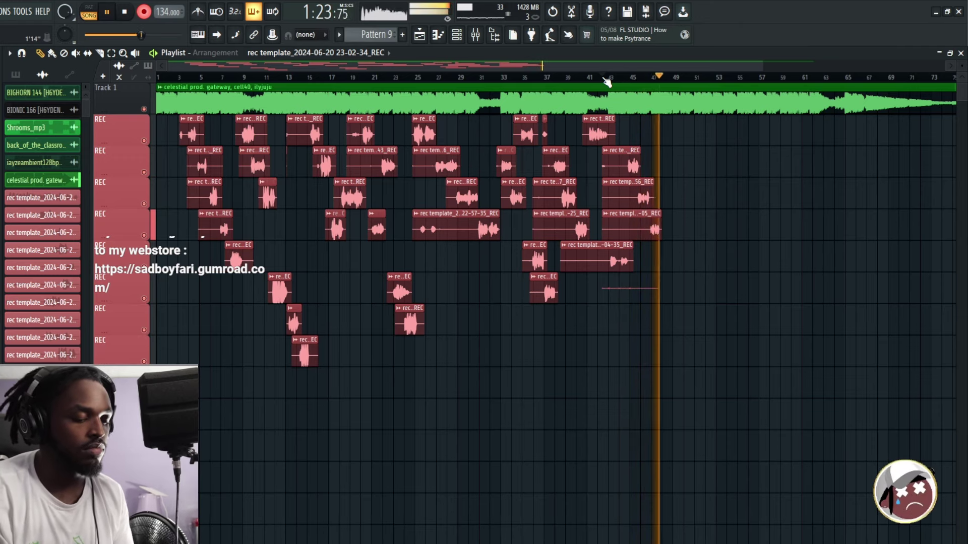
left_click(606, 78)
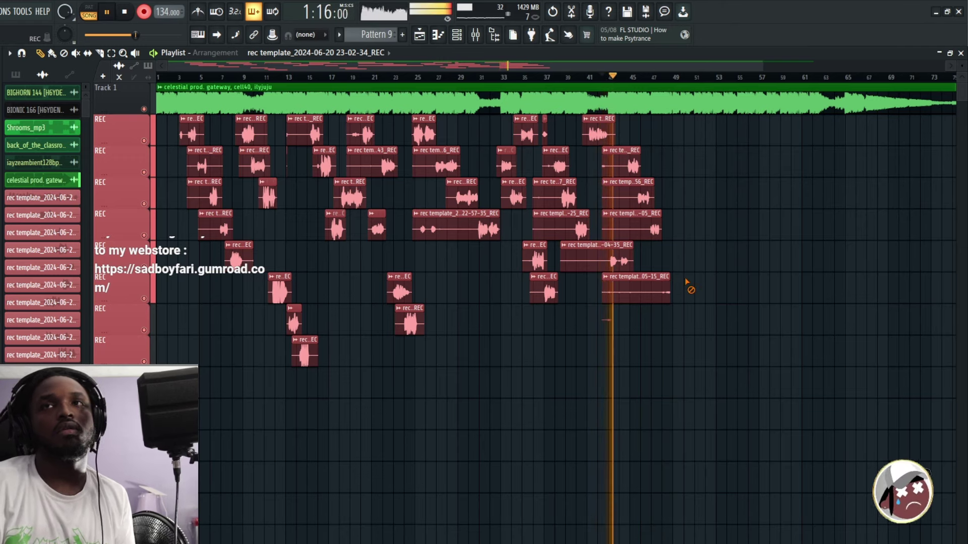
right_click(671, 287)
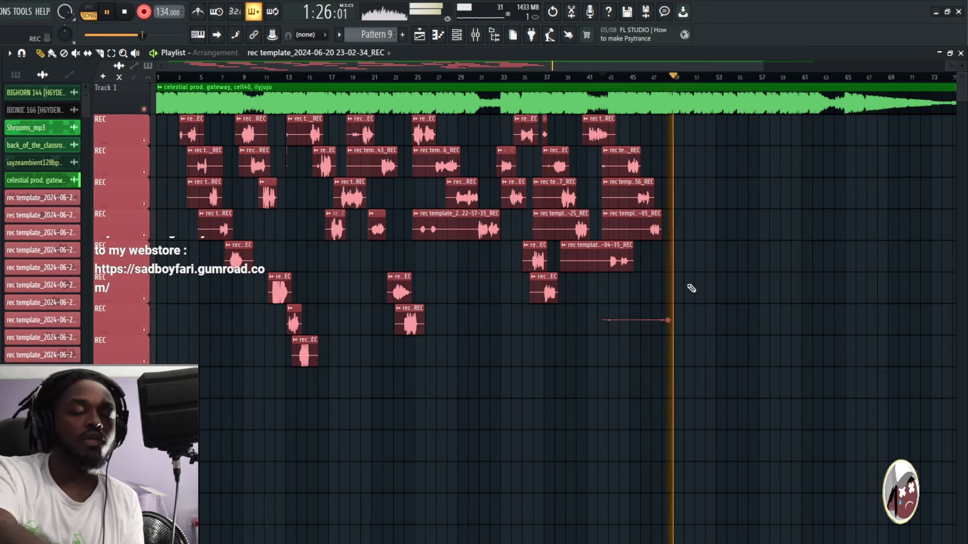
Record vocal takes on the first and sixth REC tracks from about bar 45, deleting the rejected seventh-track and first-track takes
left_click(636, 76)
key("space")
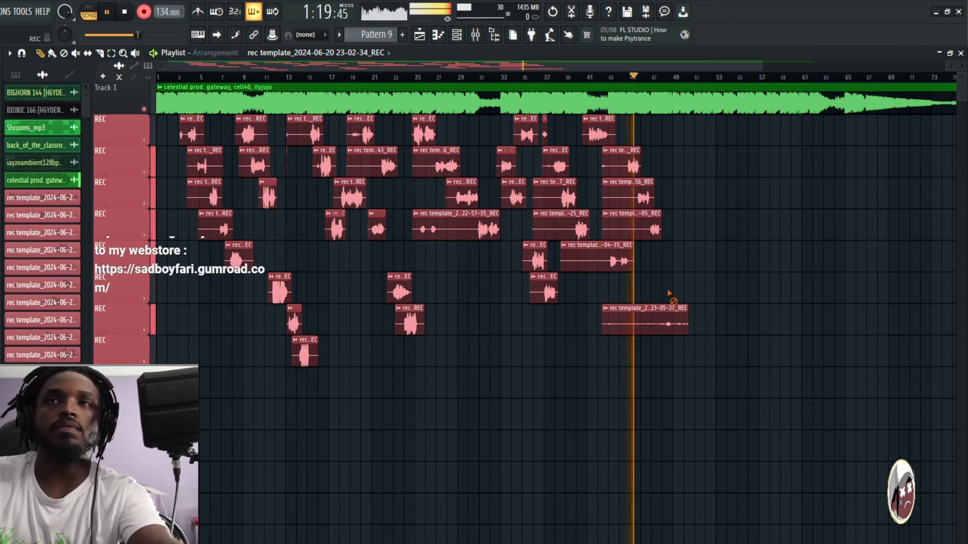
right_click(668, 323)
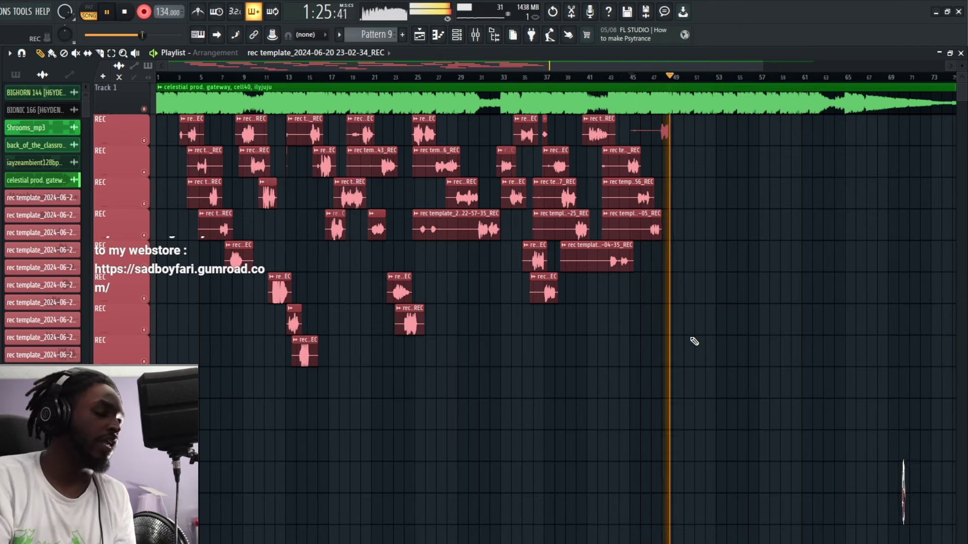
key("space")
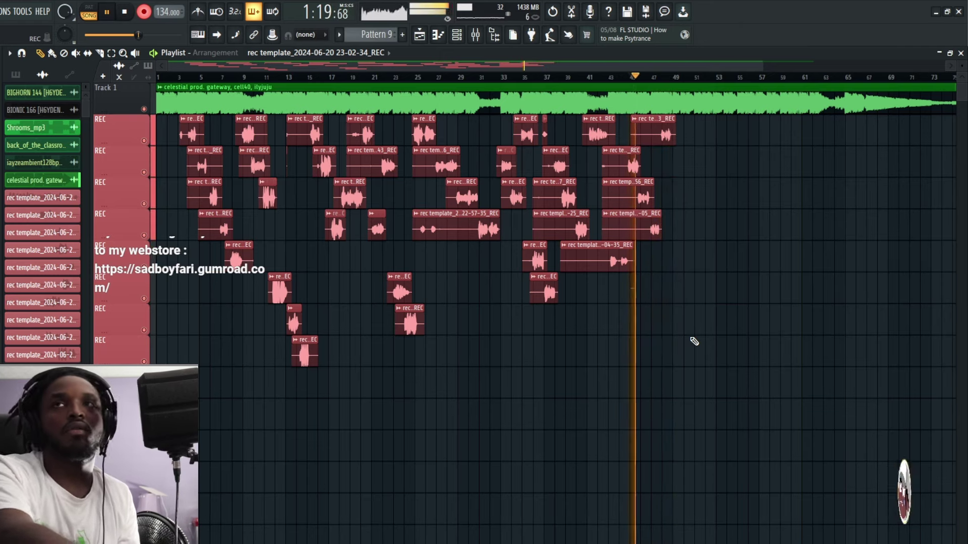
right_click(665, 134)
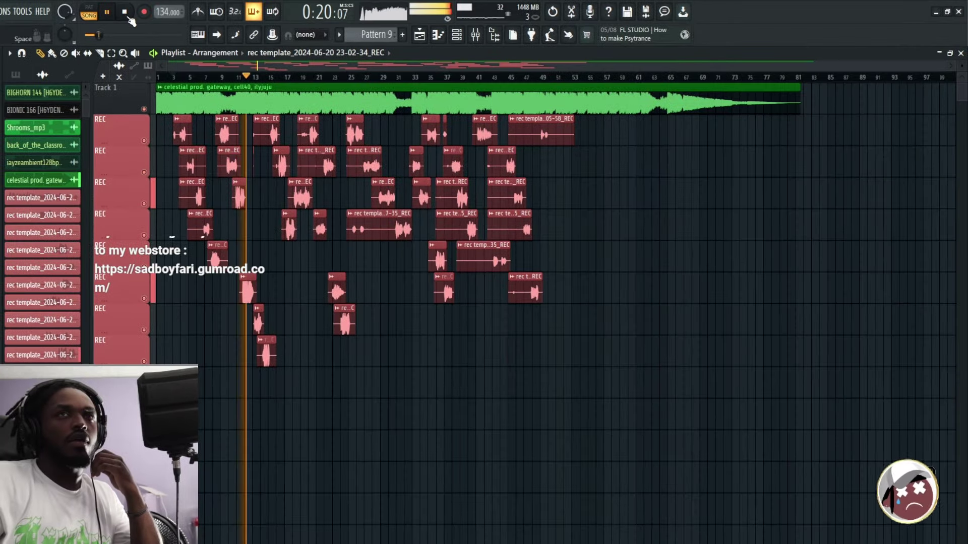
Play back the recorded vocals over the beat
key("space")
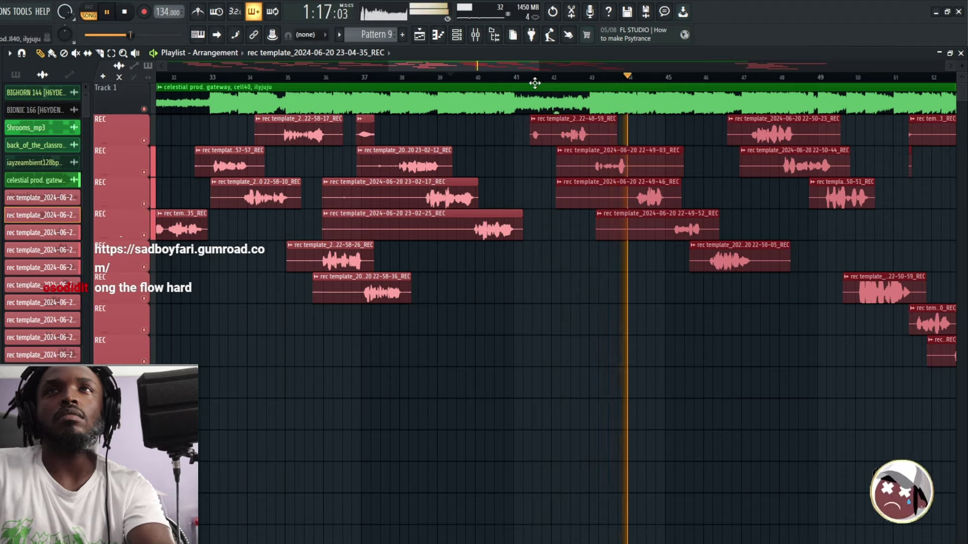
Shift the selected vocal clips from about bar 41 onward roughly 1.3 bars earlier, so the first starts just after bar 40
key("space")
scroll(470, 73, "up", 5)
left_click_drag(463, 65, 470, 70)
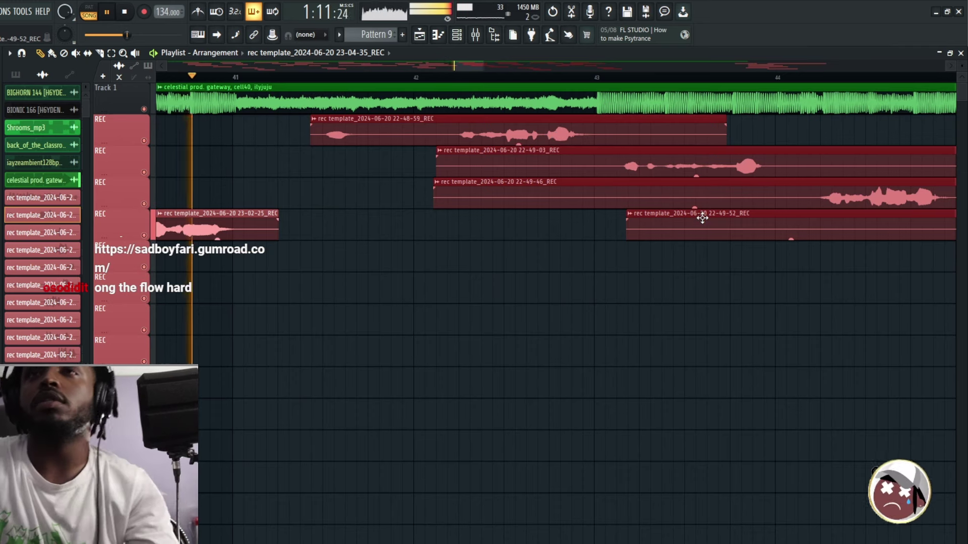
double_click(674, 175)
key("Escape")
left_click_drag(660, 172, 443, 186)
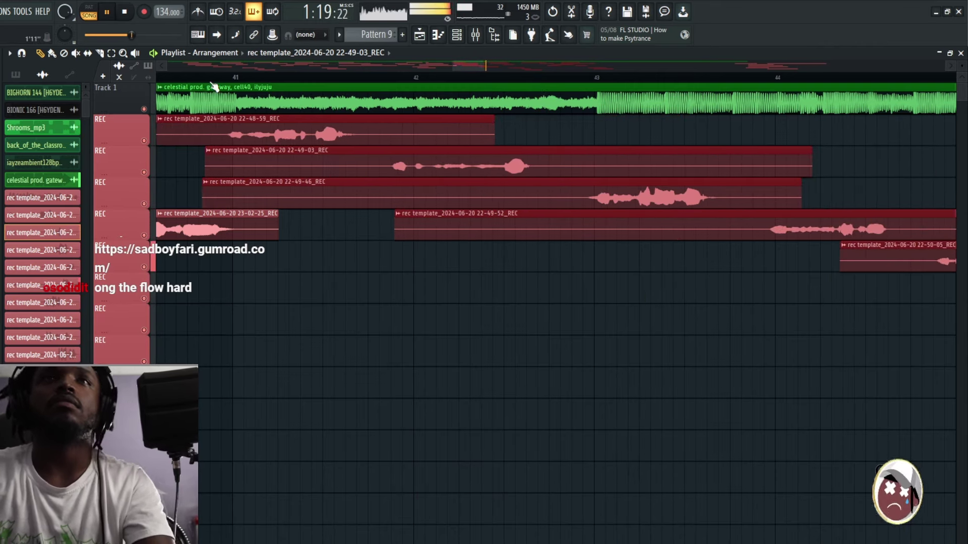
mouse_move(245, 135)
left_mouse_down()
mouse_move(233, 143)
mouse_move(249, 143)
left_mouse_up()
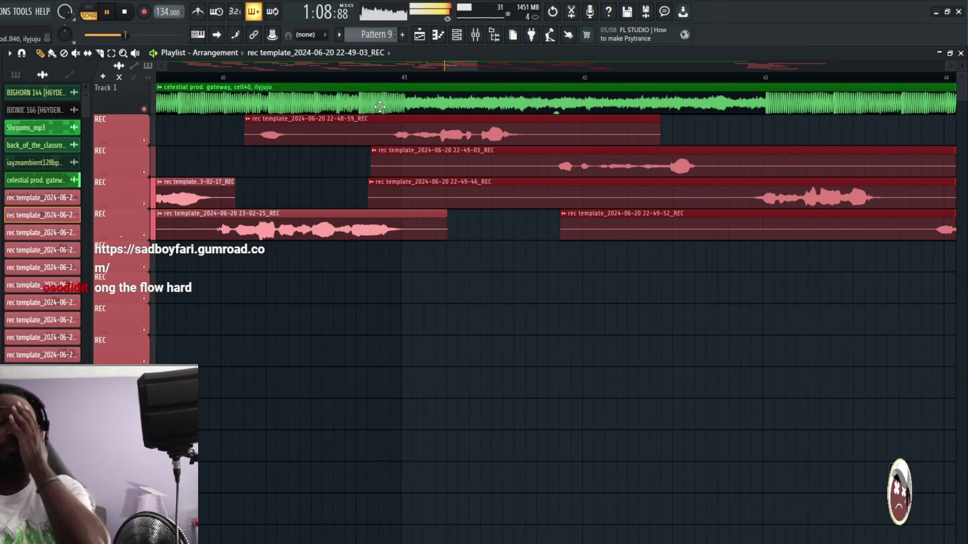
left_click(334, 187, "ctrl")
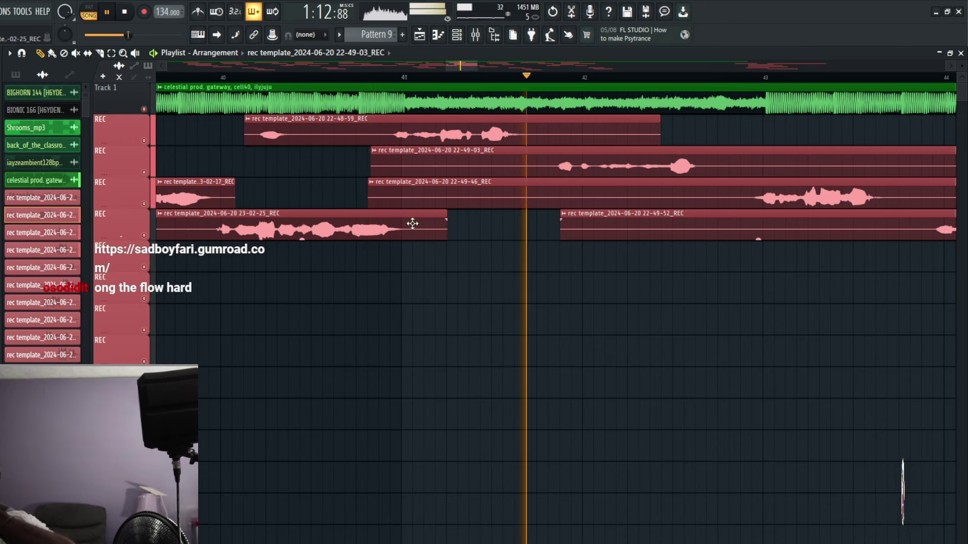
left_click_drag(443, 238, 407, 282)
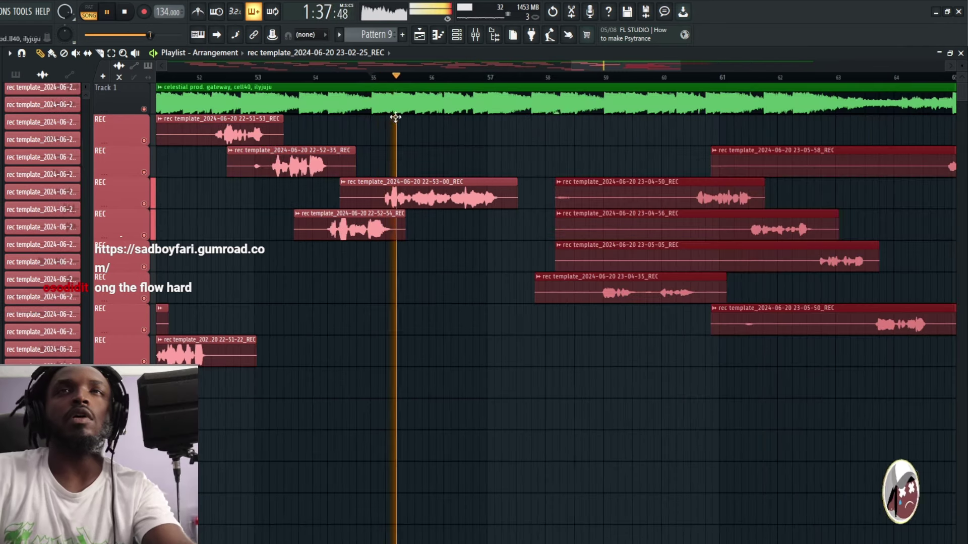
Move the closing group of vocal clips about 1.8 bars earlier and three tracks lower, so it starts near bar 56
key("space")
left_click_drag(613, 239, 523, 340)
key("space")
right_click(451, 194)
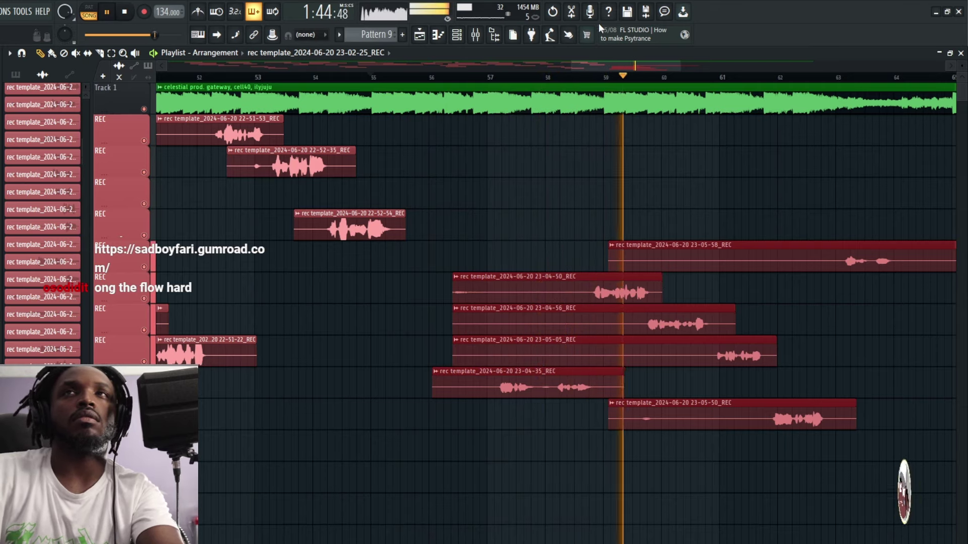
left_click(556, 19)
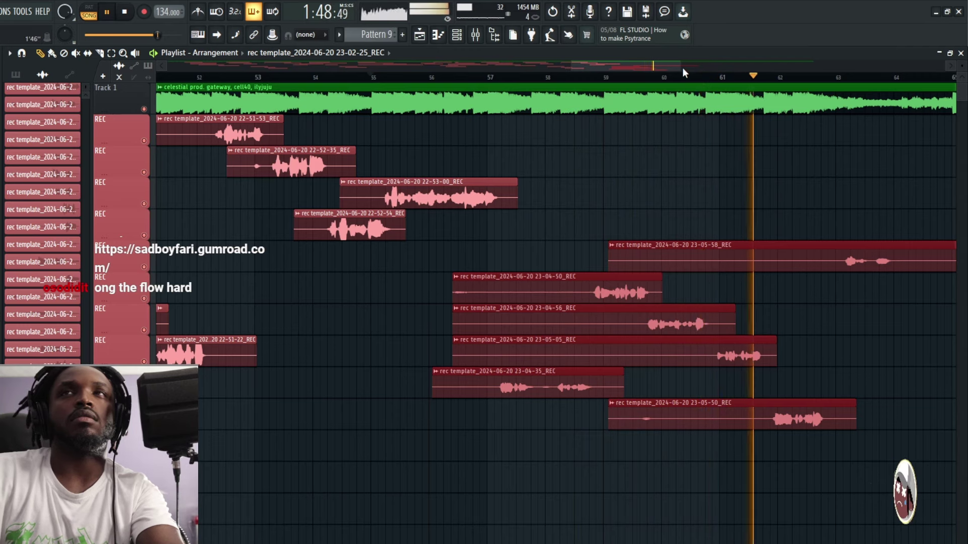
Add Fruity Love Philter to the sixth effect slot of the Master channel and load its Mangled preset
left_click_drag(681, 66, 808, 108)
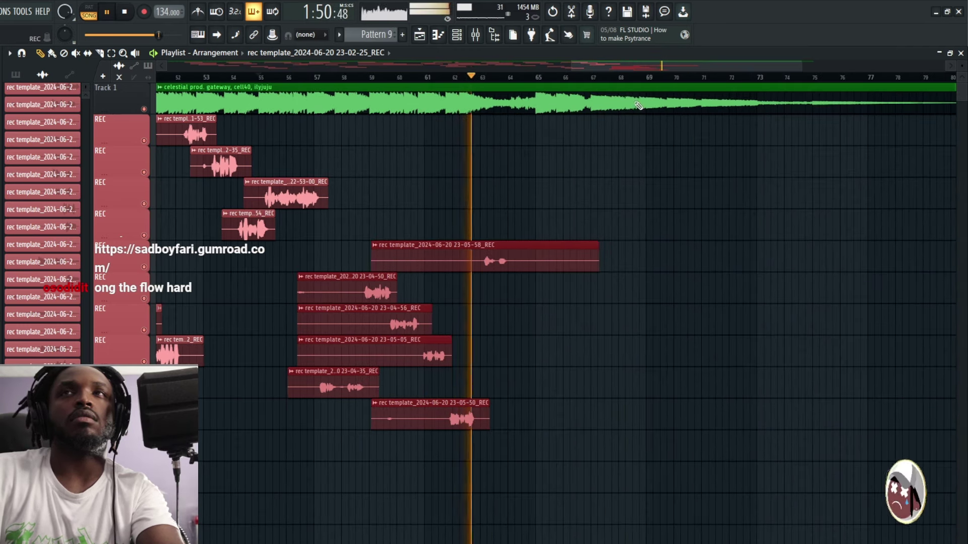
left_click_drag(800, 66, 950, 74)
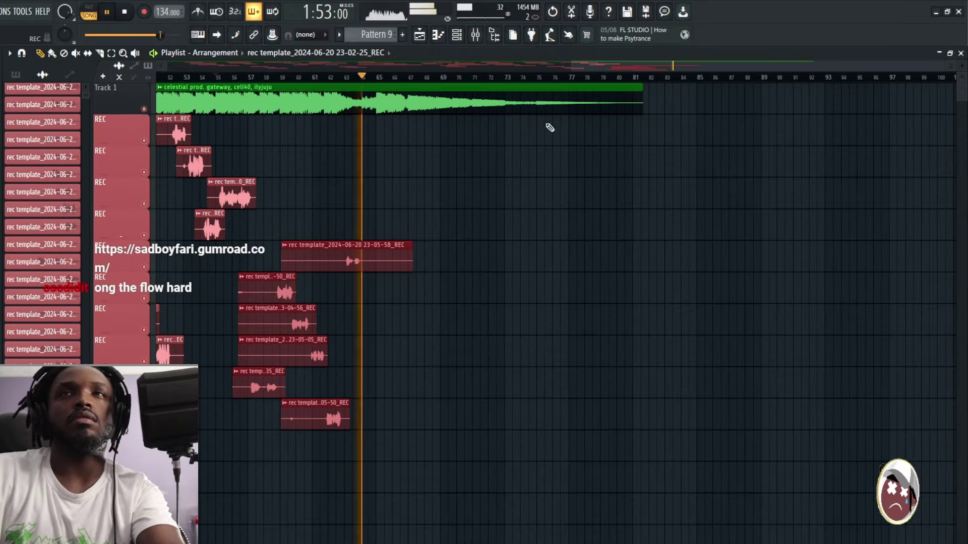
left_click(476, 40)
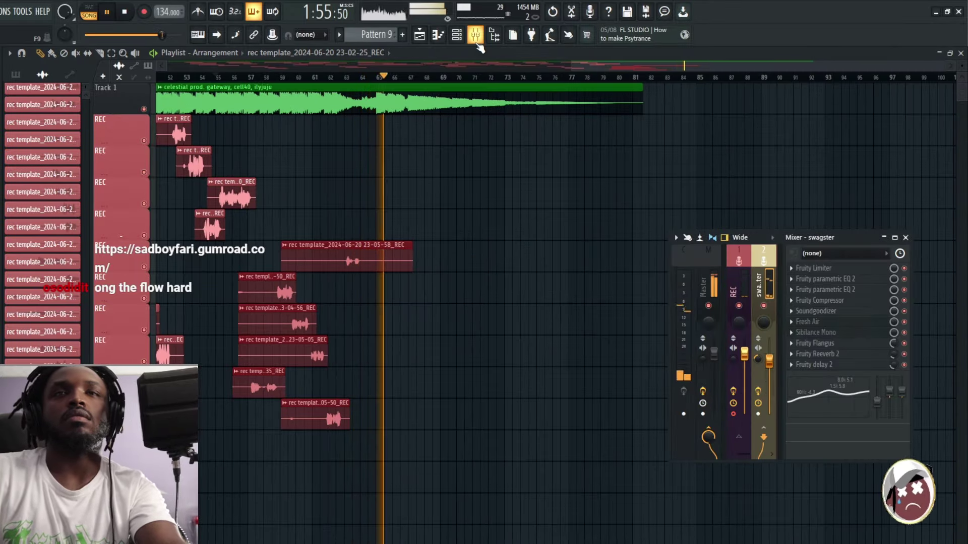
left_click(714, 277)
left_click(823, 333)
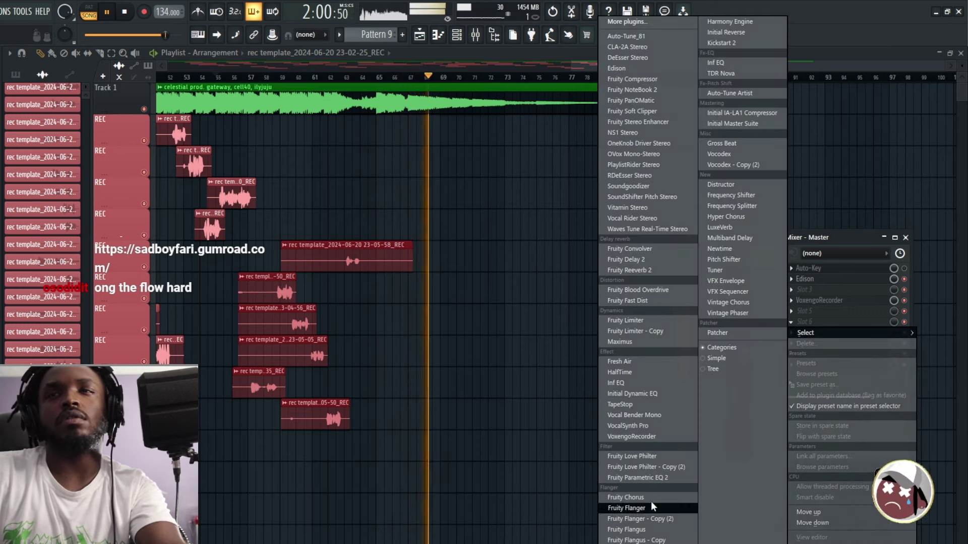
left_click(647, 457)
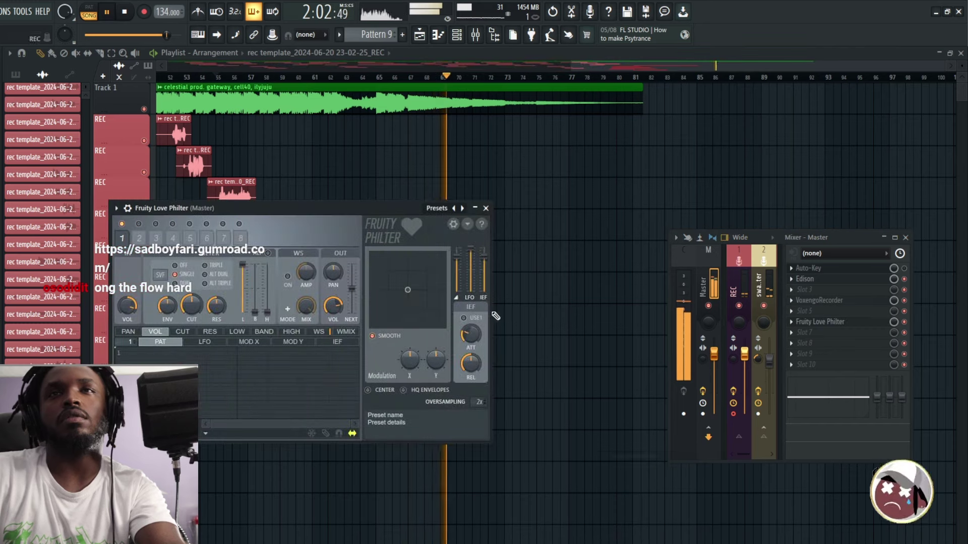
left_click(438, 209)
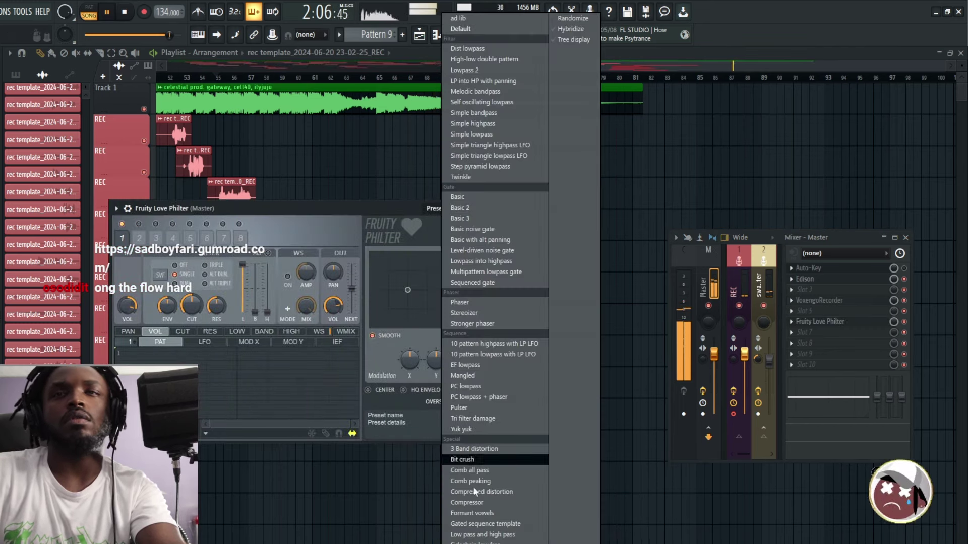
left_click(480, 376)
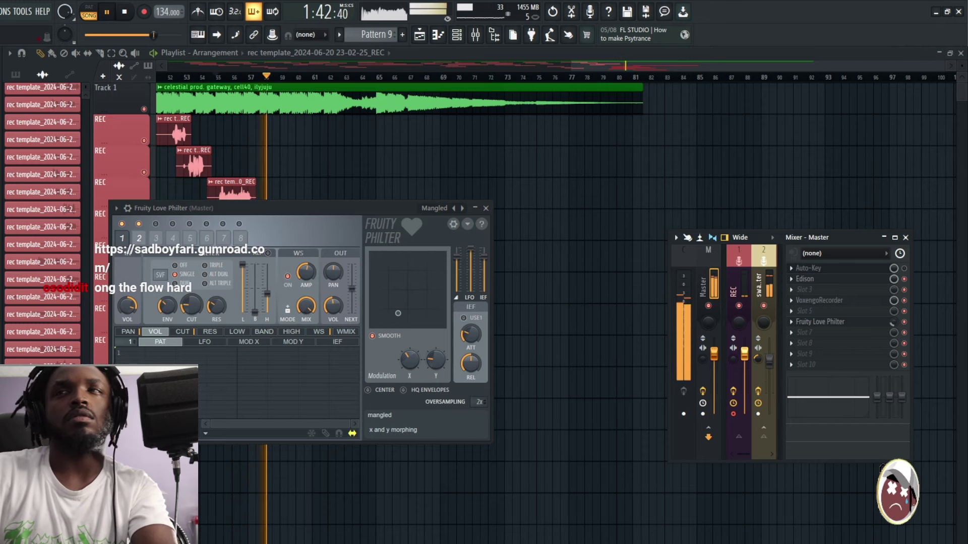
Create an automation clip for the mix level of Fruity Love Philter on the Master channel
right_click(892, 322)
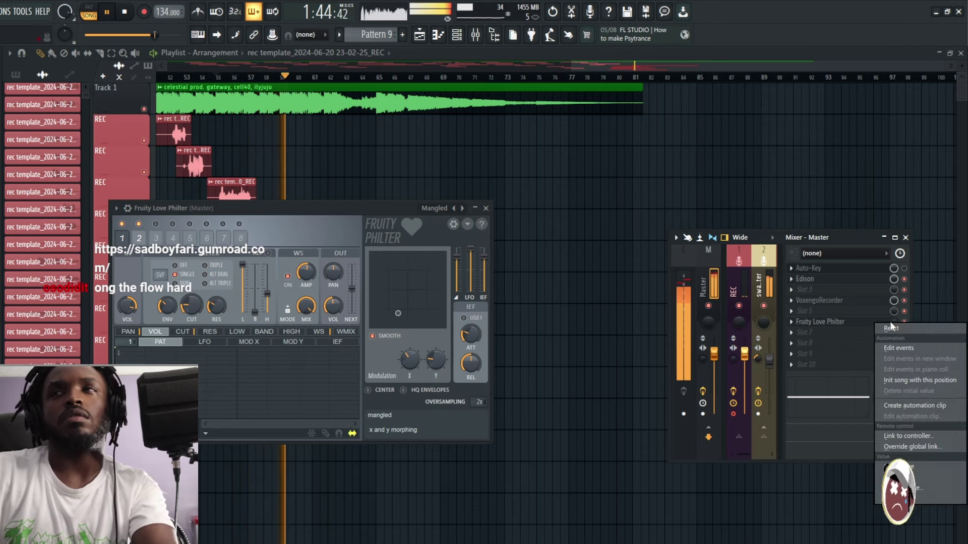
left_click(897, 406)
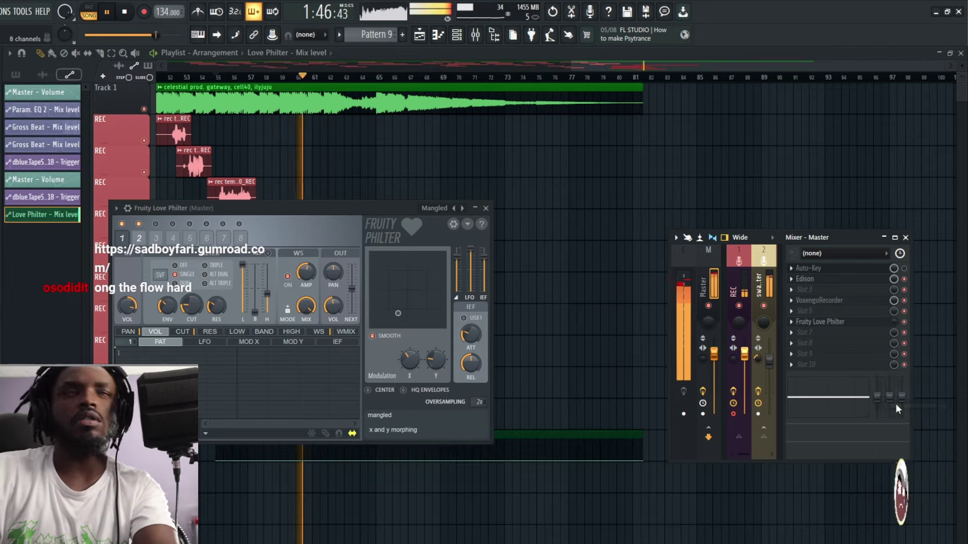
right_click(433, 197)
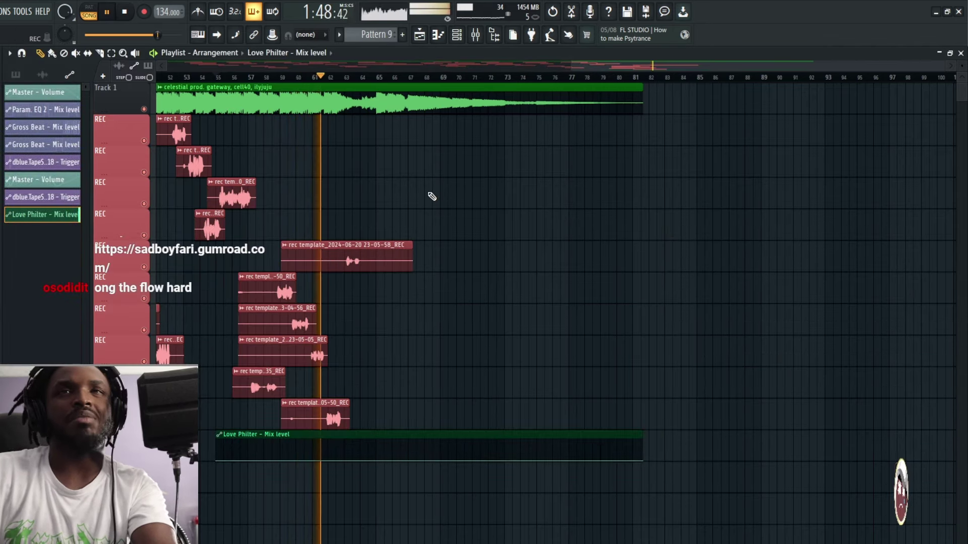
Shape the Love Philter mix automation to stay at 0% until about bar 63, then curve upward, and trim the clip at about bar 72
left_click(345, 461)
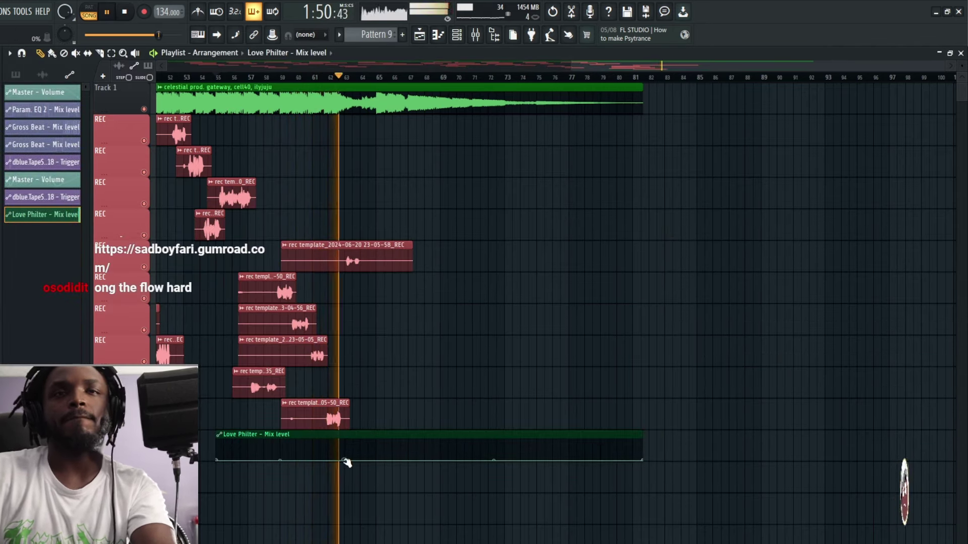
left_click(410, 460)
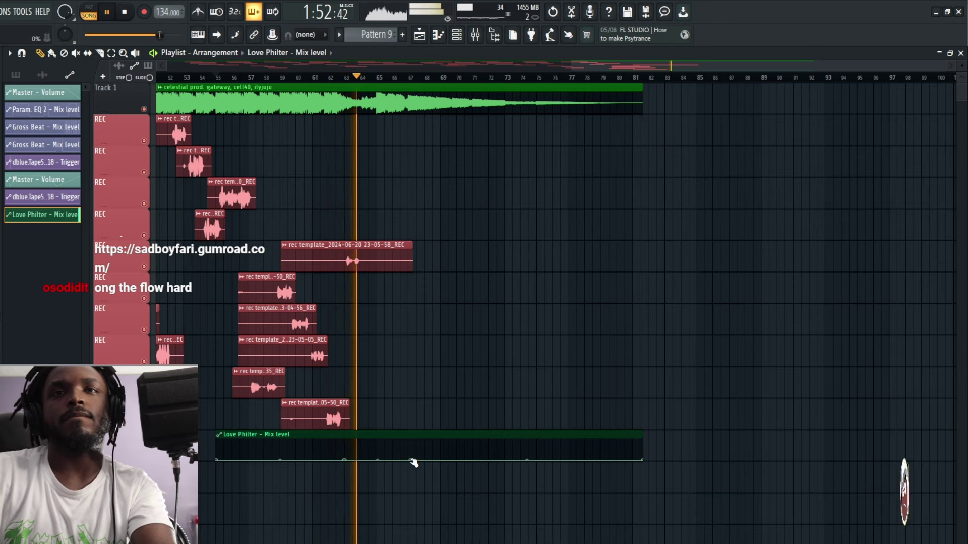
left_click_drag(398, 460, 506, 421)
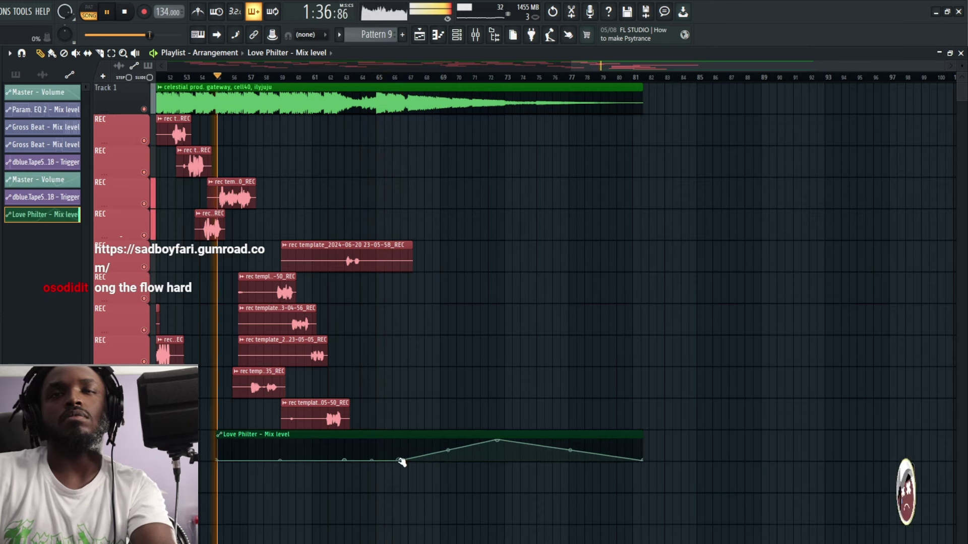
left_click(355, 79)
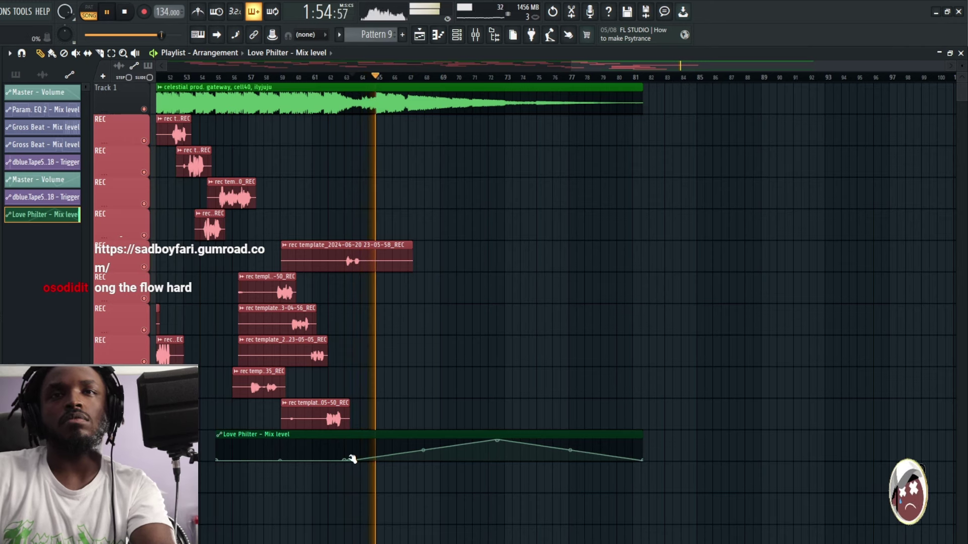
left_click_drag(350, 460, 340, 465)
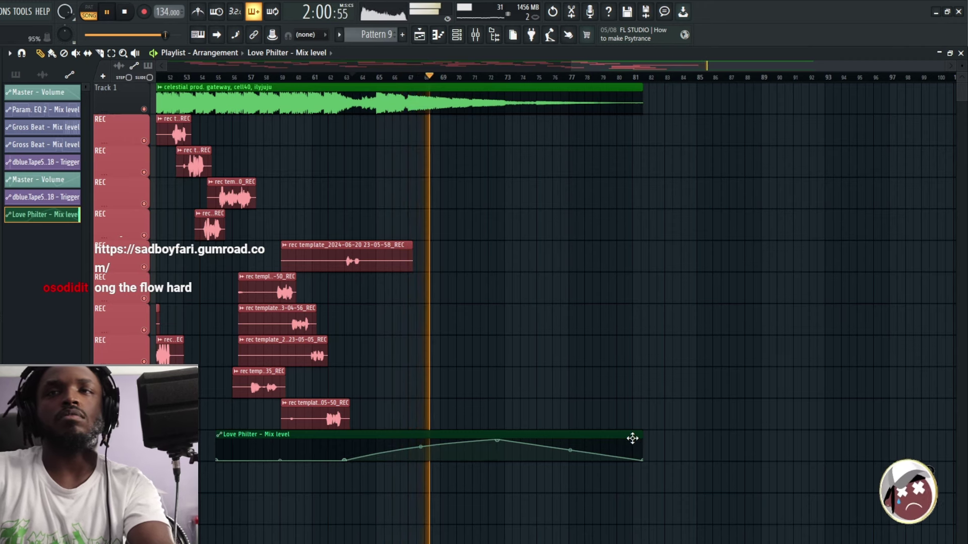
left_click_drag(641, 437, 499, 487)
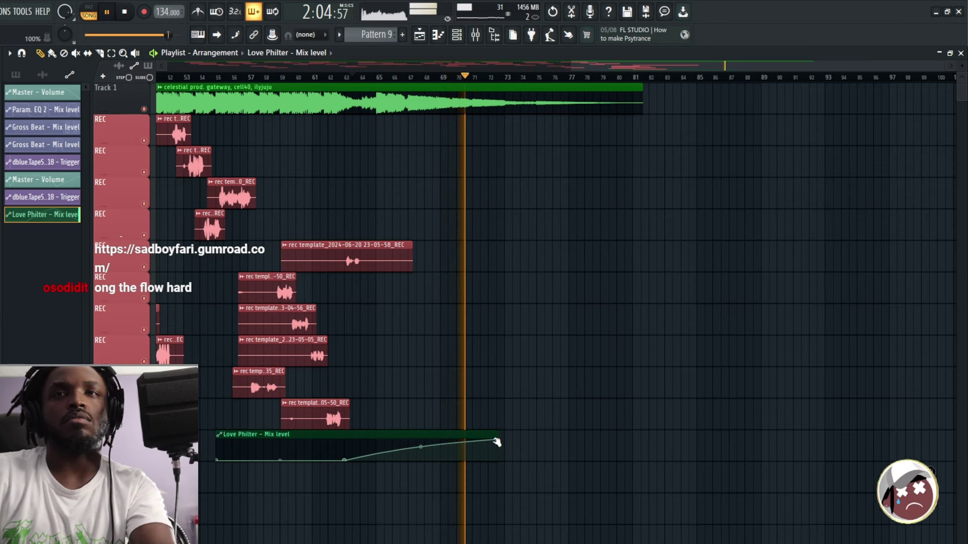
left_click_drag(498, 441, 500, 444)
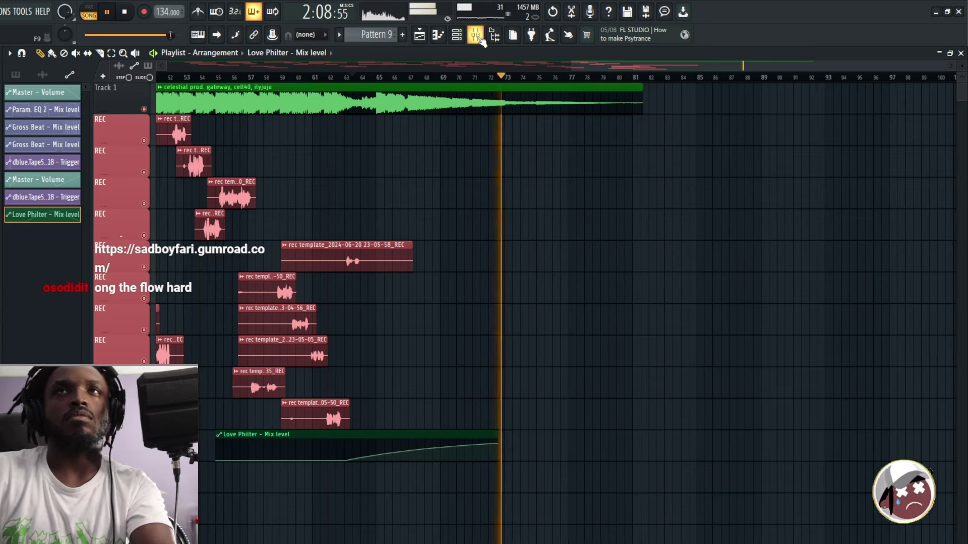
Place the Master - Volume automation directly below the Love Philter clip, with its fade-out ending alongside that clip at about bar 72
key("F9")
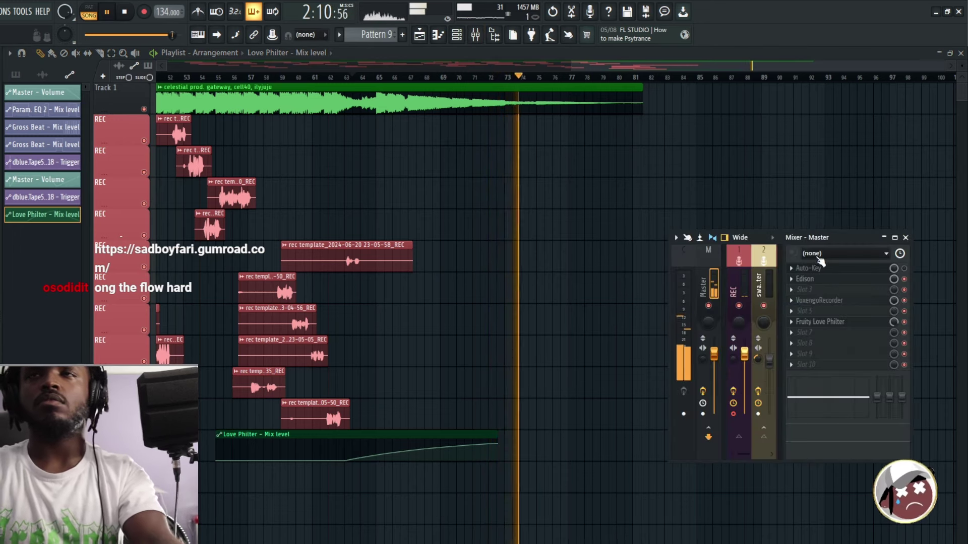
left_click(60, 93)
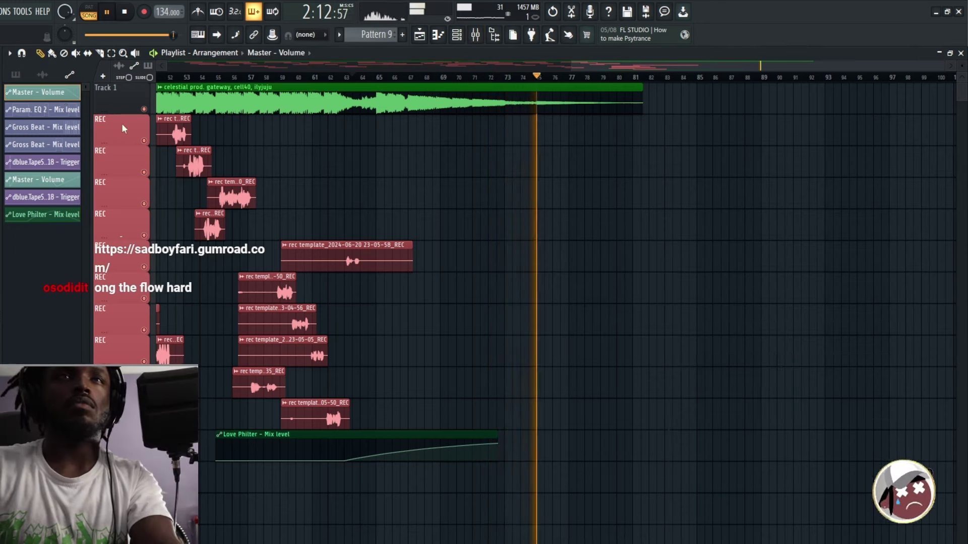
scroll(247, 537, "down", 1)
left_click(214, 499)
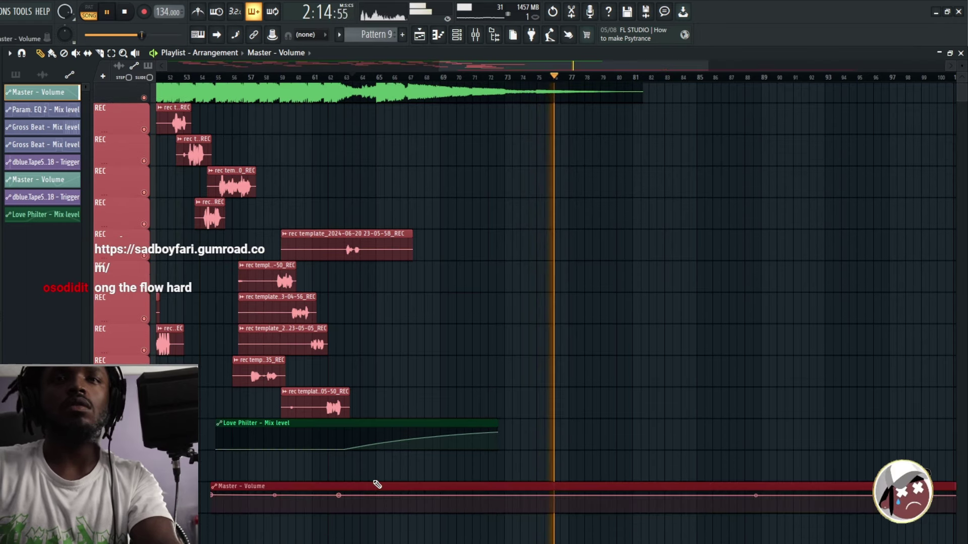
left_click_drag(444, 486, 167, 455)
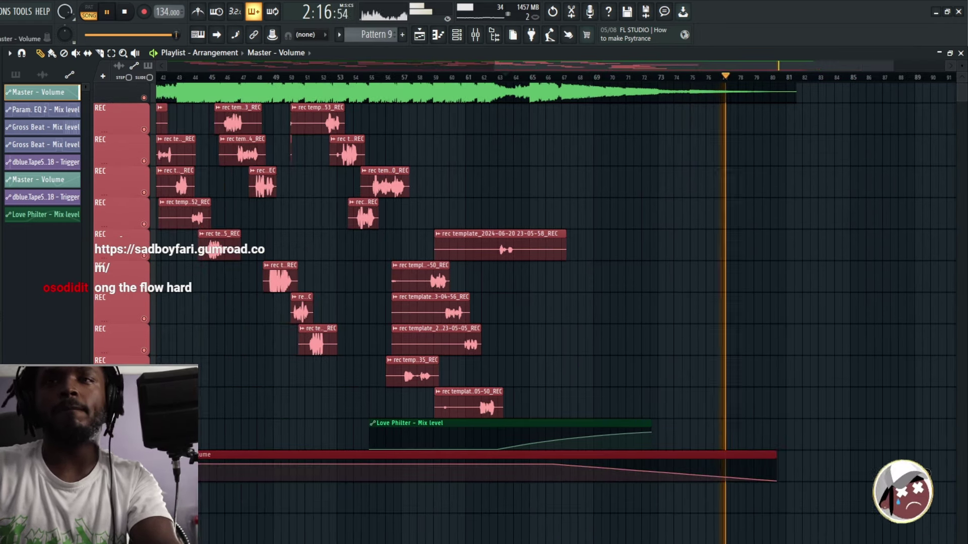
left_click(442, 76)
left_click_drag(608, 454, 498, 467)
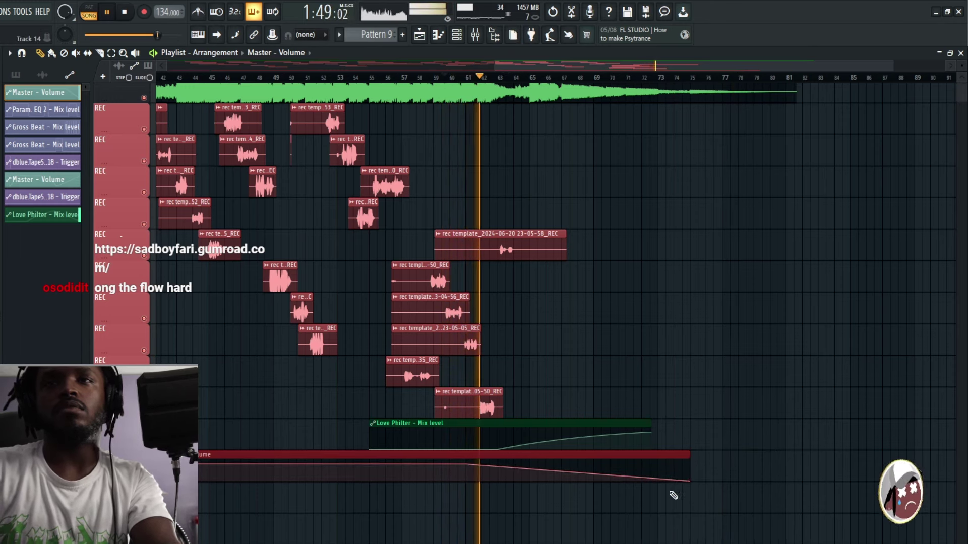
left_click_drag(690, 481, 649, 481)
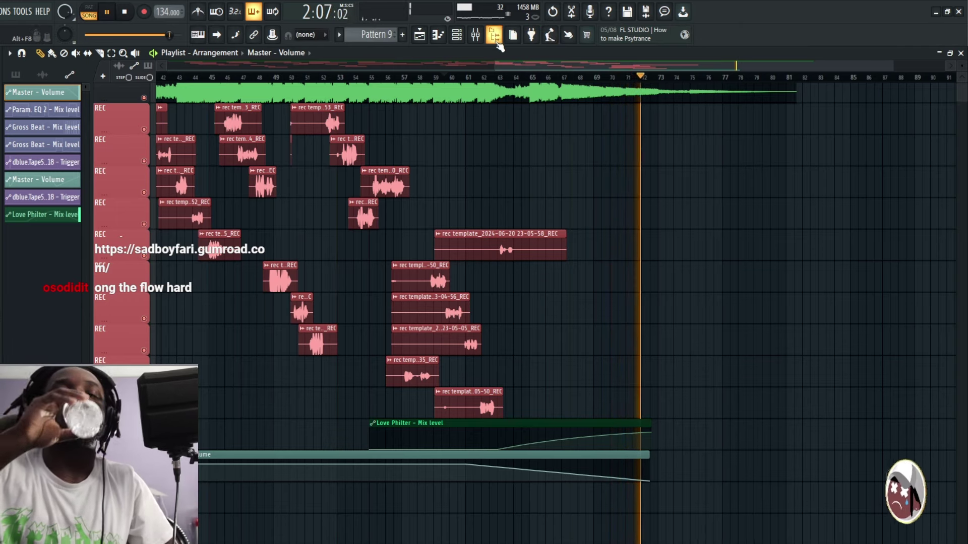
Play back the arrangement with the outro filter and volume fade, and stop it
key("space")
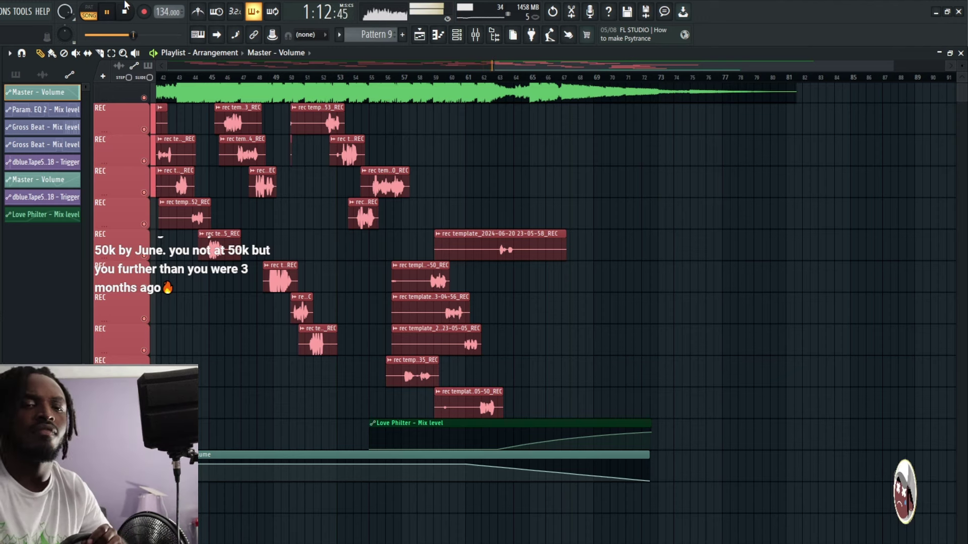
key("space")
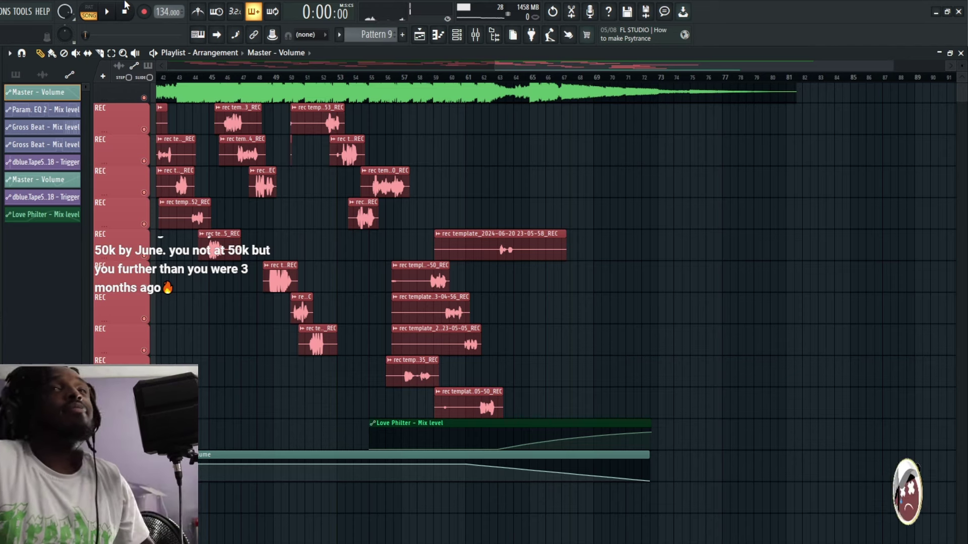
Delete the leftover sliver on the second REC track near bar 50 and trim the silent start of the first-track clip above it
right_click(292, 155)
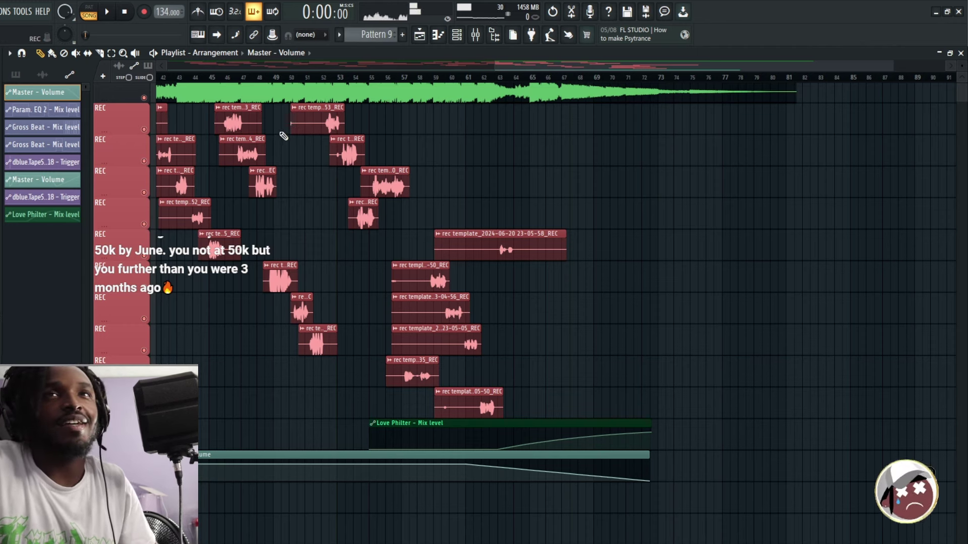
left_click_drag(294, 126, 317, 127)
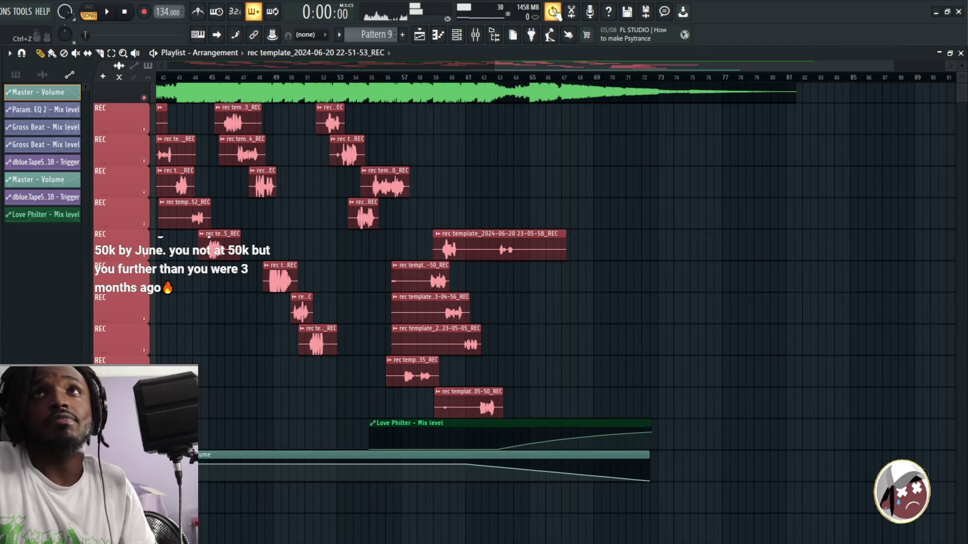
key("ctrl+z")
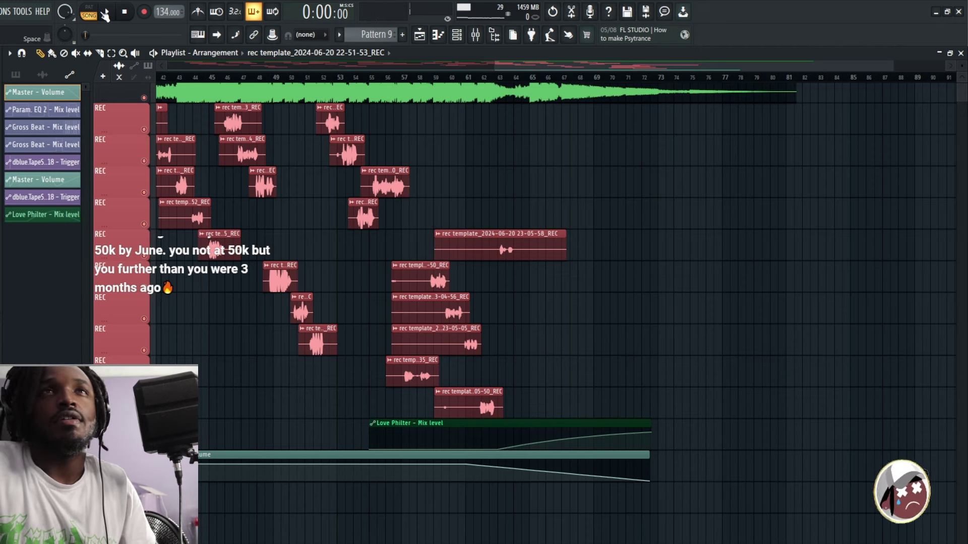
Trim the silent start of the 23-04-50 vocal clip so that it begins at about bar 58
key("space")
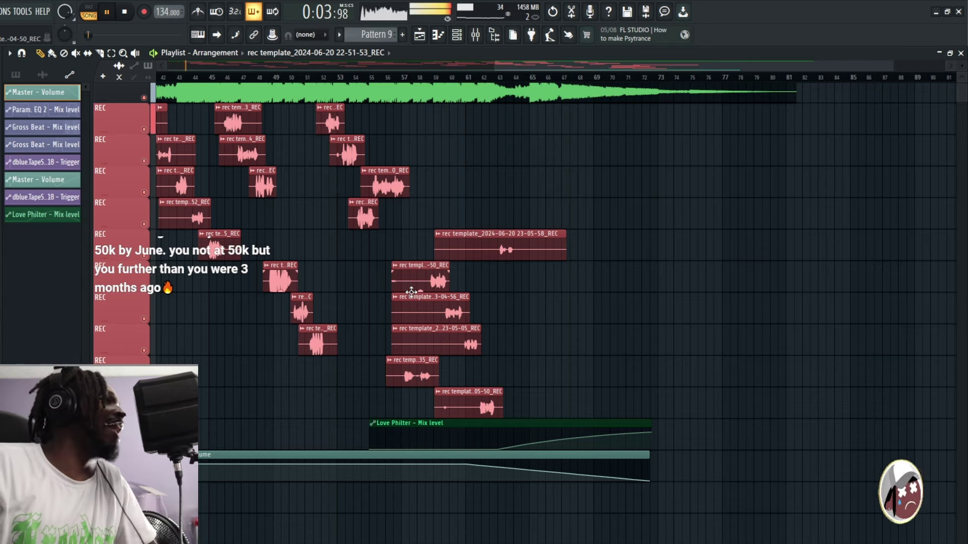
left_click_drag(395, 285, 420, 306)
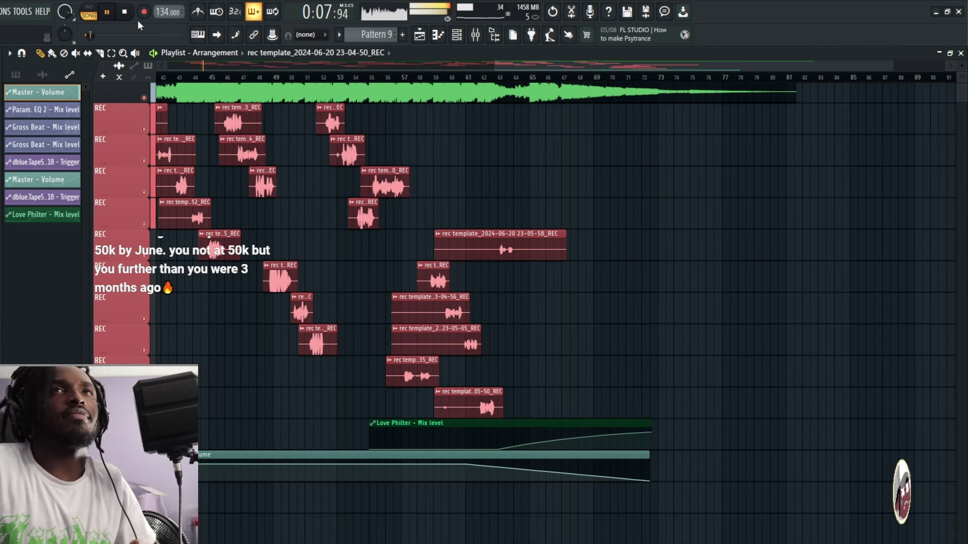
Arm recording and record a new vocal ad-lib take over the opening bars from the song's start
left_click(123, 14)
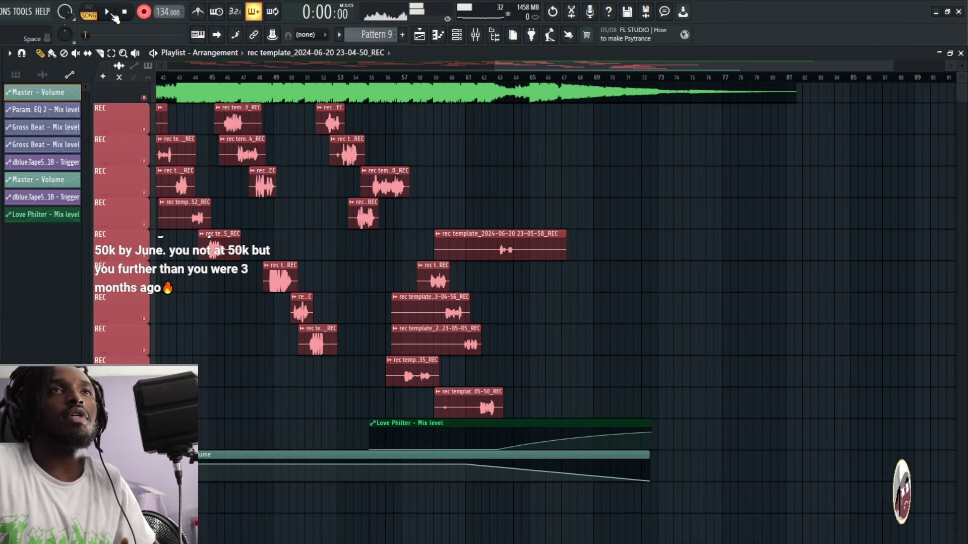
left_click(108, 13)
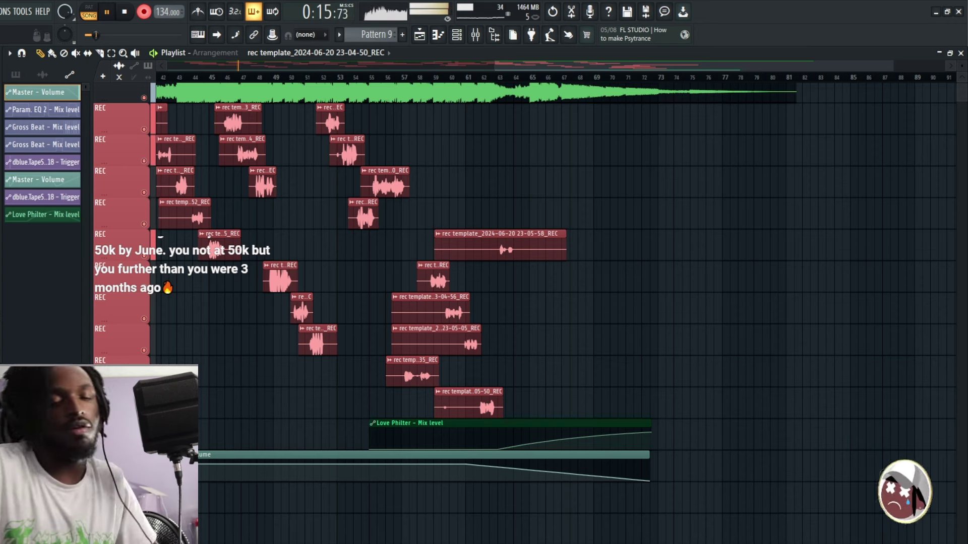
key("space")
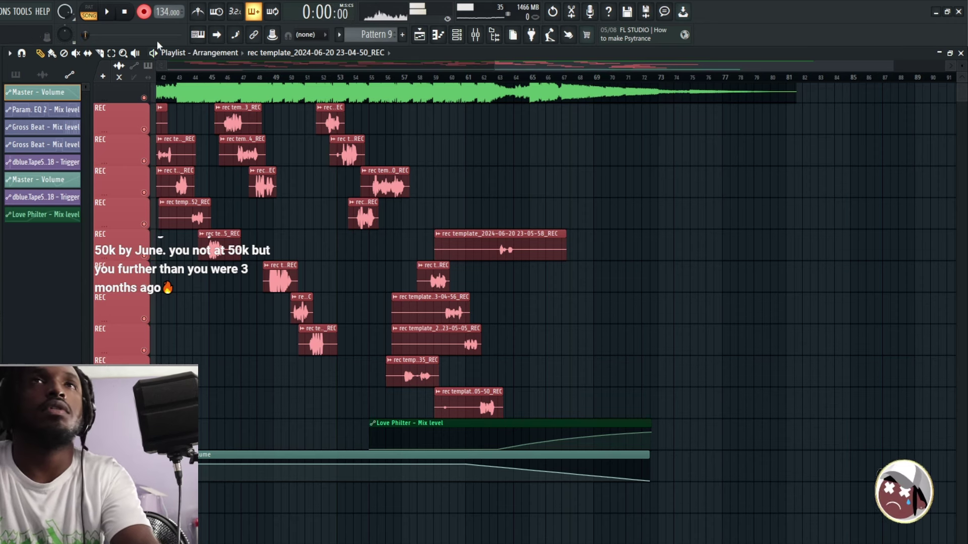
Play the arrangement from the start and route the new 23-14-35 take to mixer track 4
key("space")
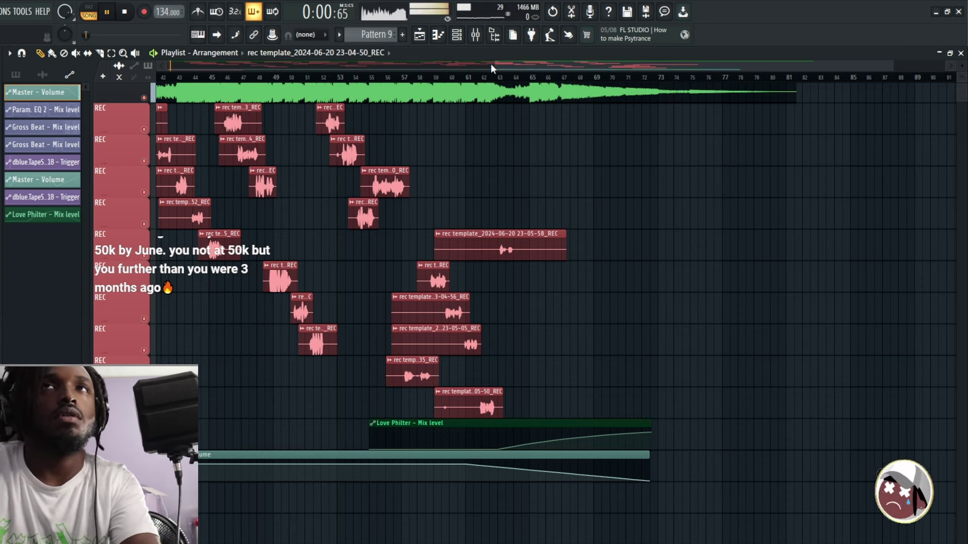
left_click_drag(494, 66, 165, 66)
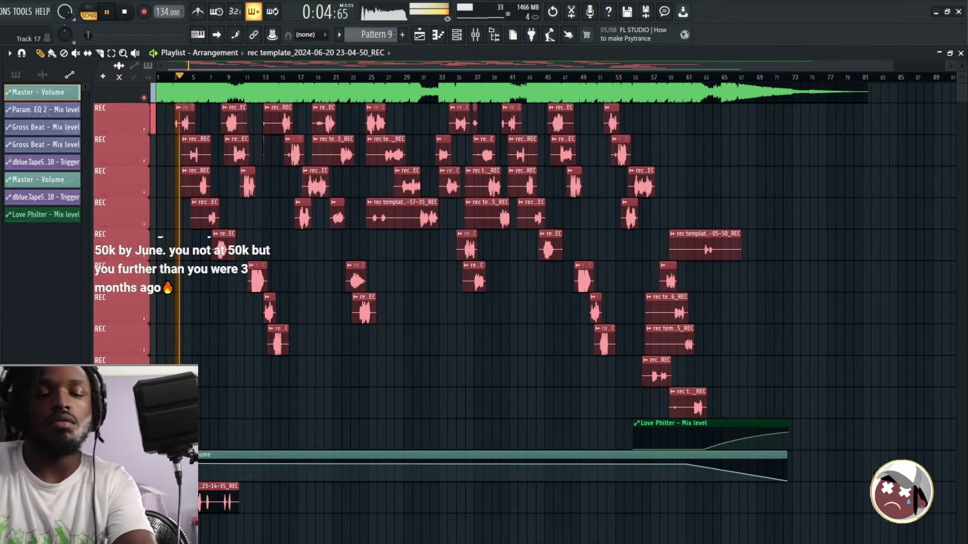
double_click(194, 499)
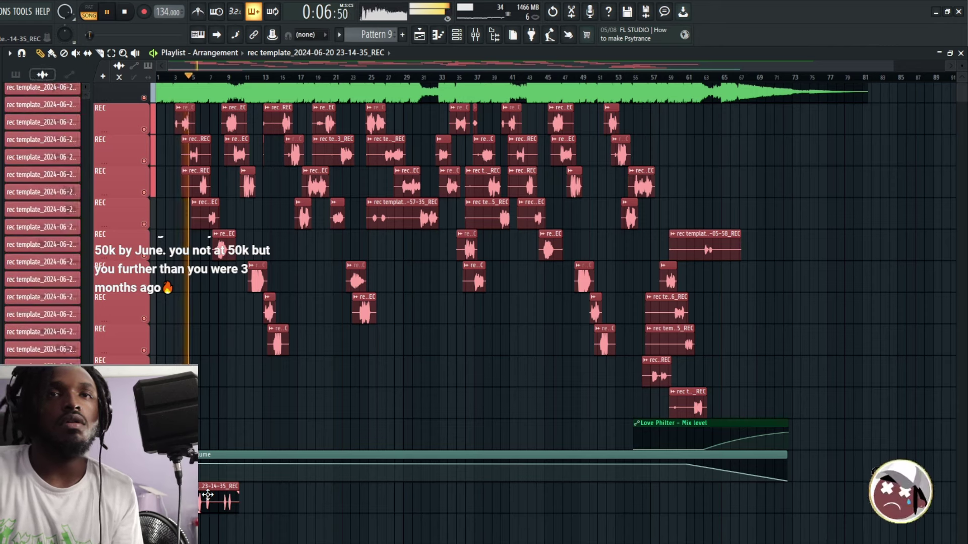
left_click_drag(341, 153, 340, 147)
Disable Fruity PanOMatic on the swagster mixer track and fine-tune that track's volume fader during playback
left_click(475, 35)
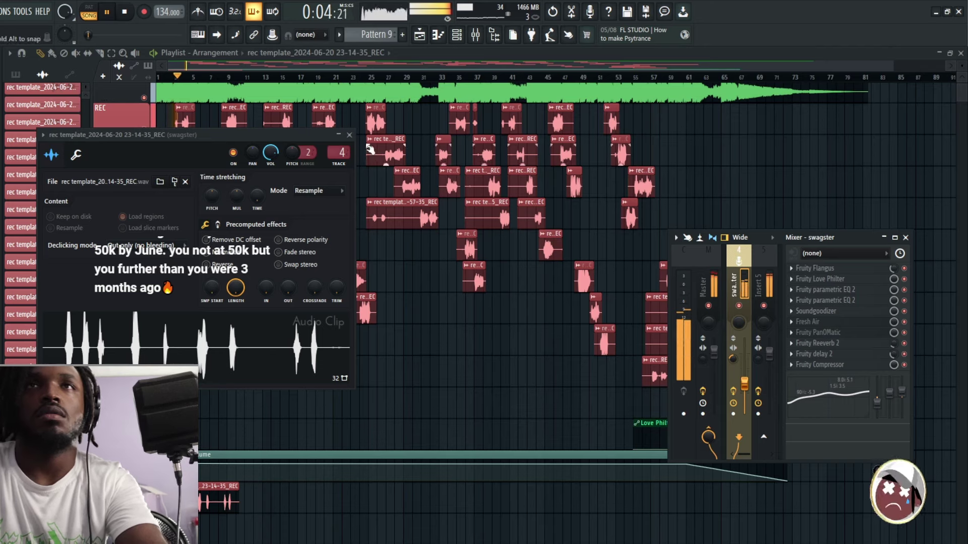
left_click(349, 135)
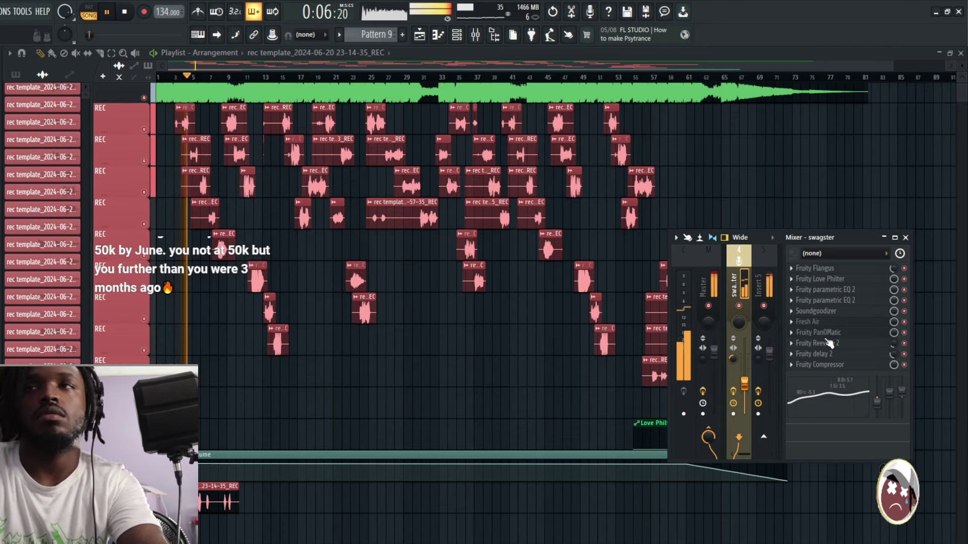
left_click(904, 332)
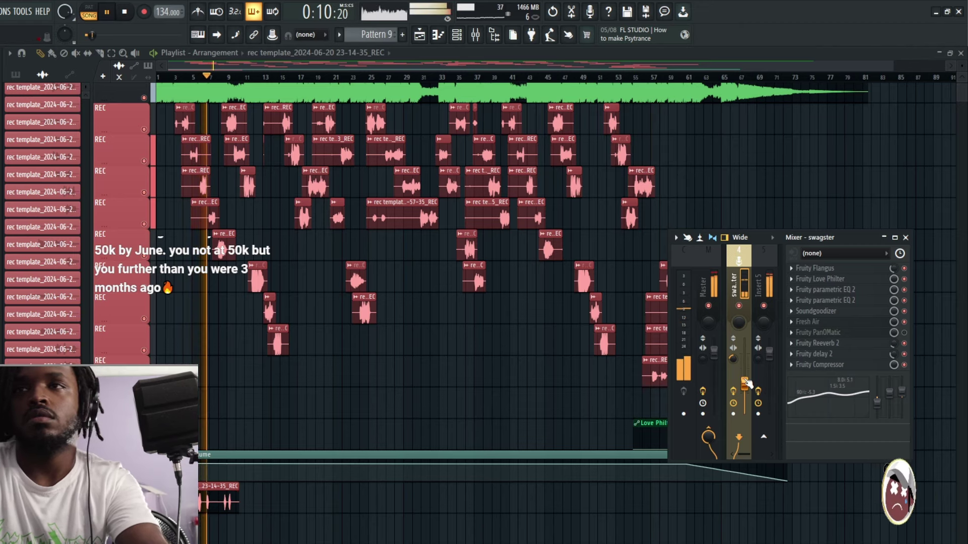
key("space")
key("space")
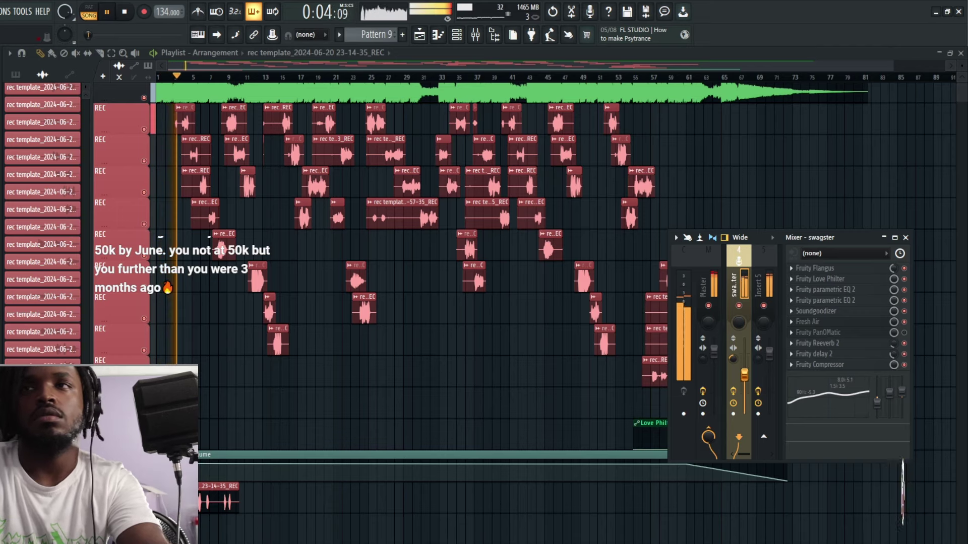
left_click_drag(748, 376, 749, 385)
left_click(906, 237)
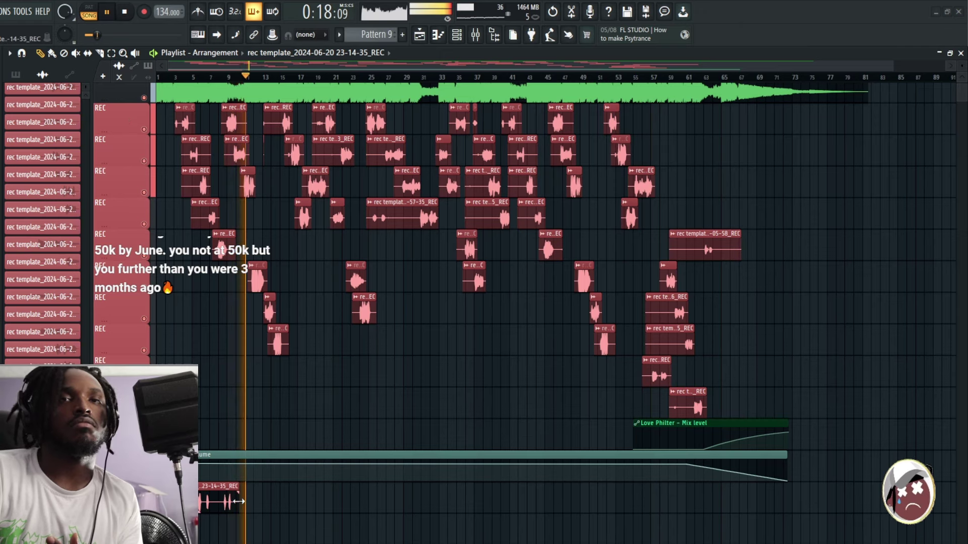
Trim the end of the 23-14-35 take to about bar 8 and record another vocal take from about bar 10 to bar 22
left_click_drag(233, 515, 220, 515)
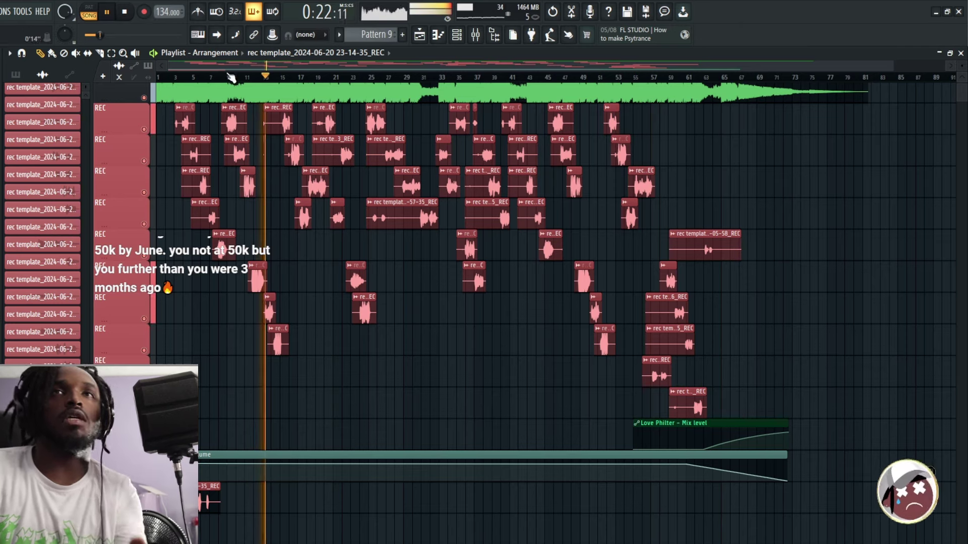
left_click(218, 76)
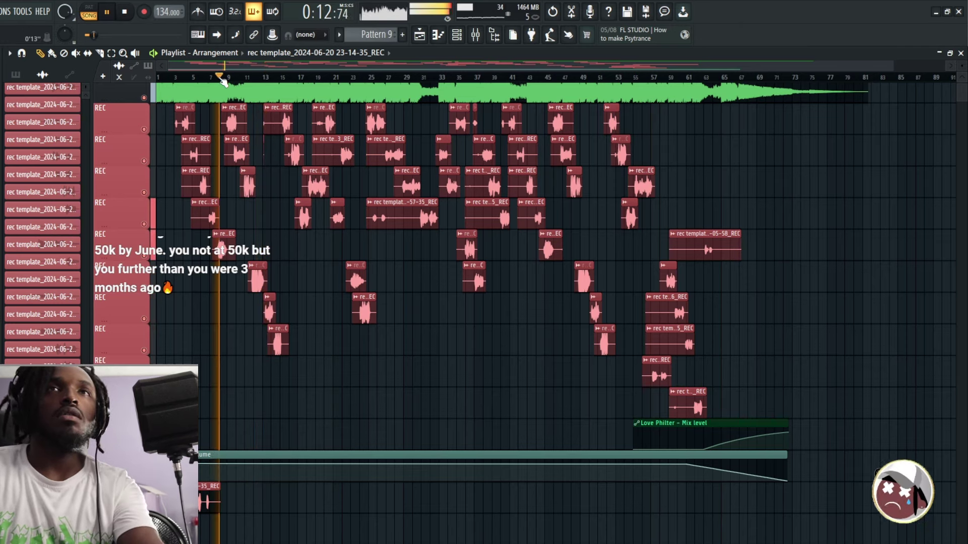
left_click(144, 12)
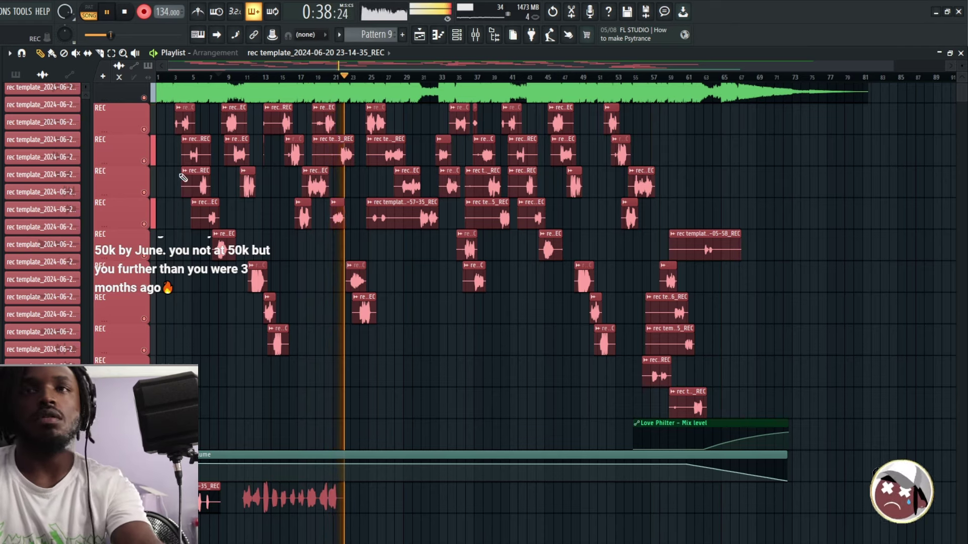
key("space")
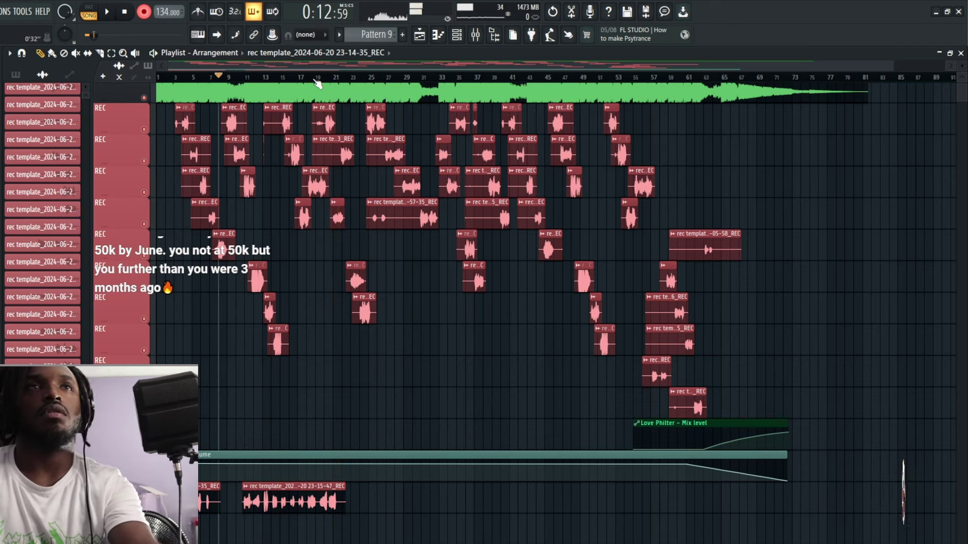
Try recording a vocal take from about bar 18 to bar 28 and delete it
key("space")
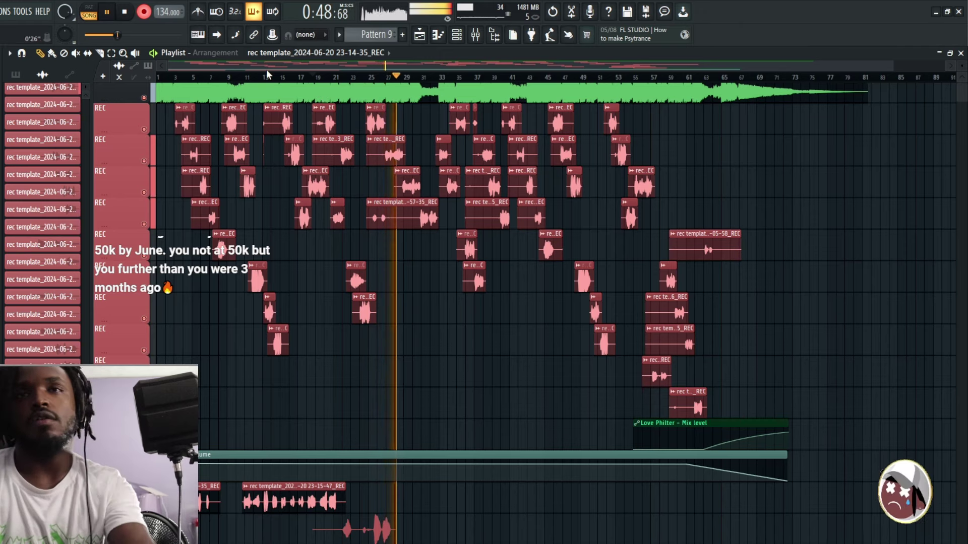
key("space")
key("space")
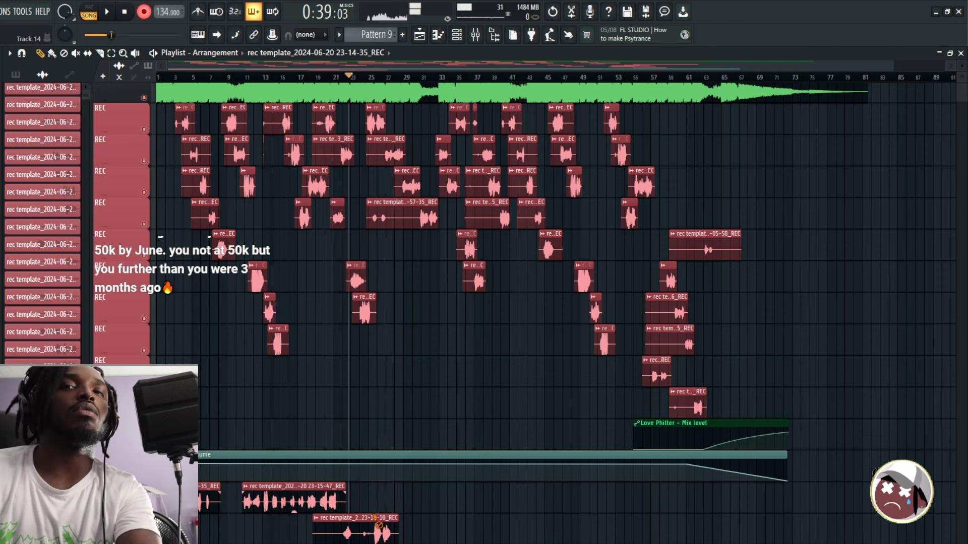
right_click(376, 519)
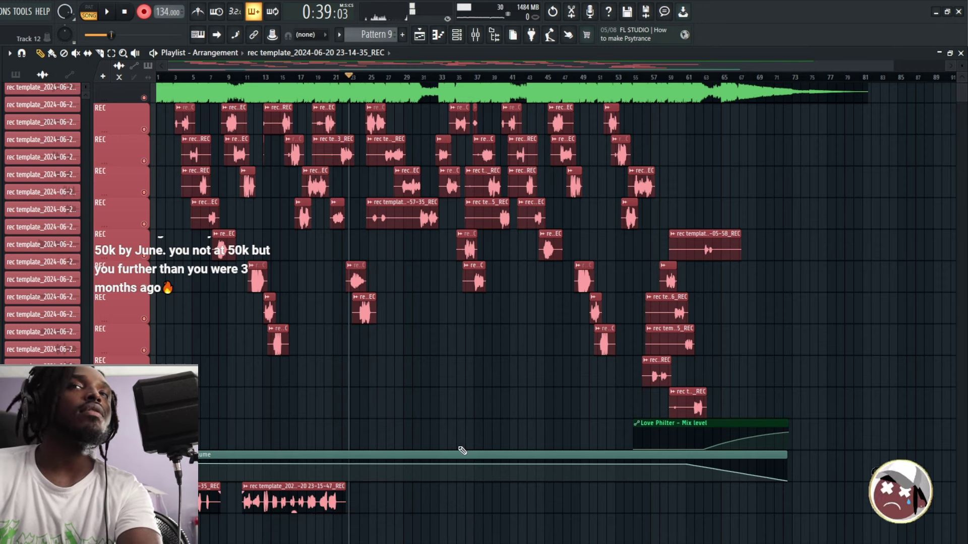
Record short vocal ad-lib takes between about bar 22 and bar 29 below the Master - Volume automation
key("space")
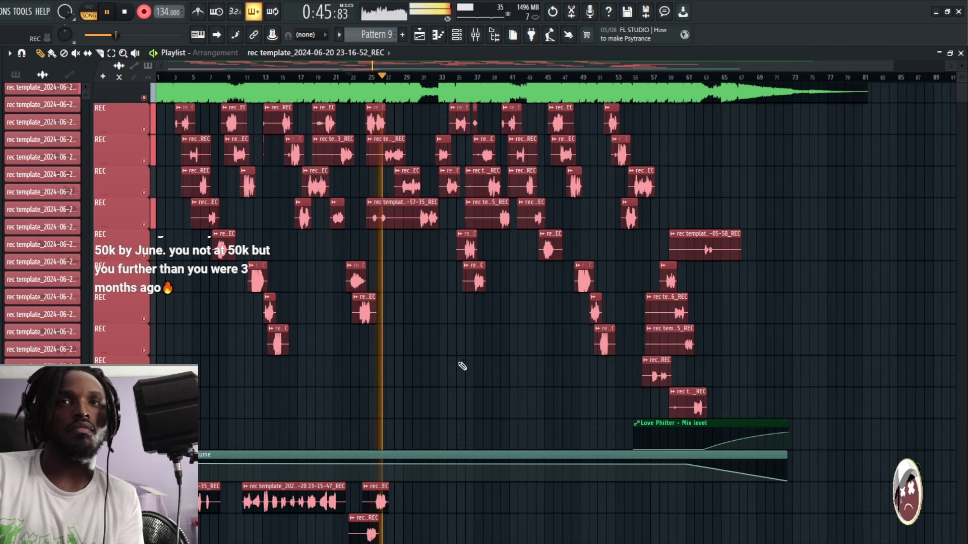
left_click(390, 80)
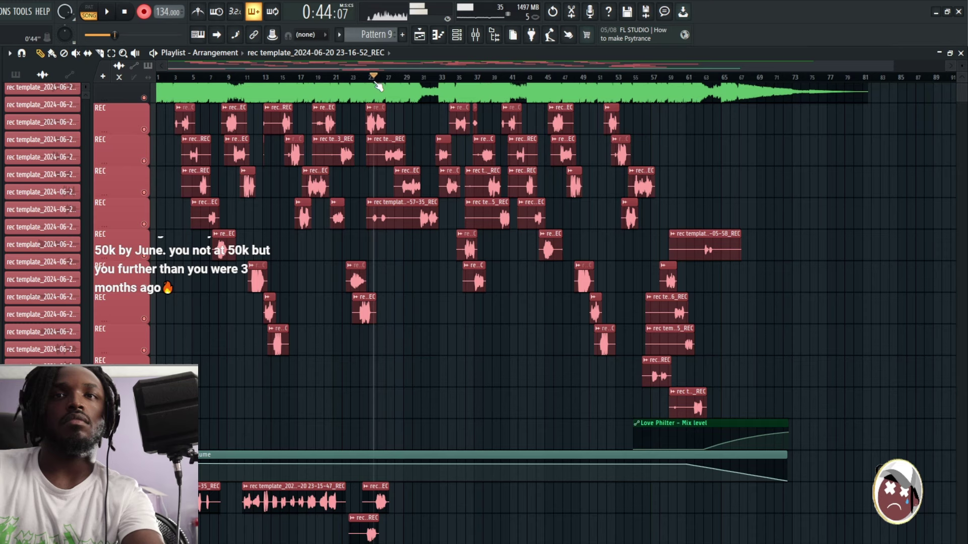
key("space")
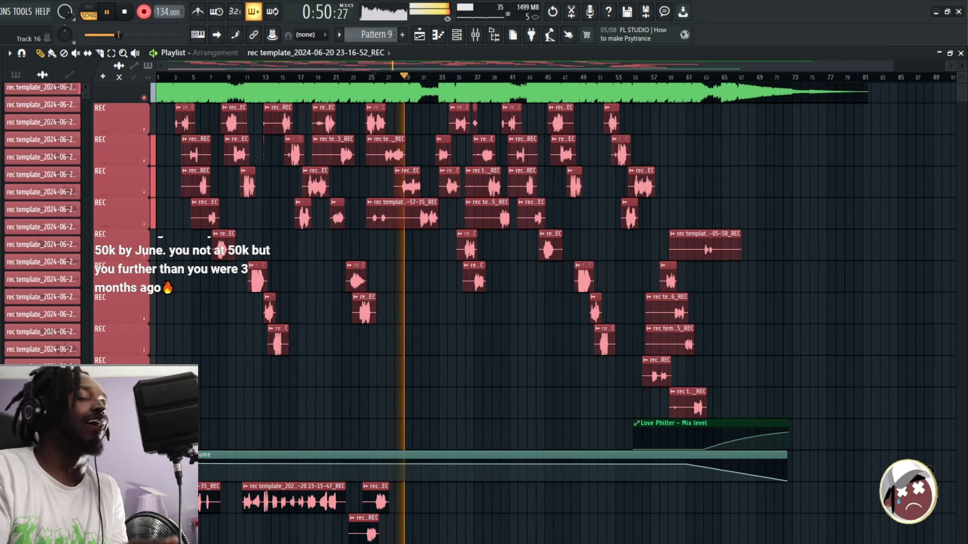
key("space")
Record a long vocal ad-lib take from about bar 28 to bar 43
key("space")
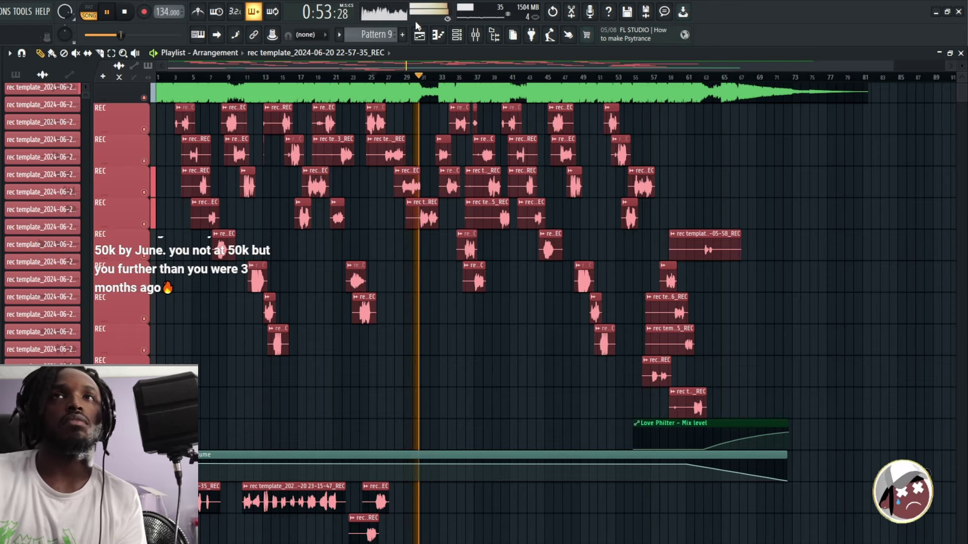
scroll(441, 395, "down", 4)
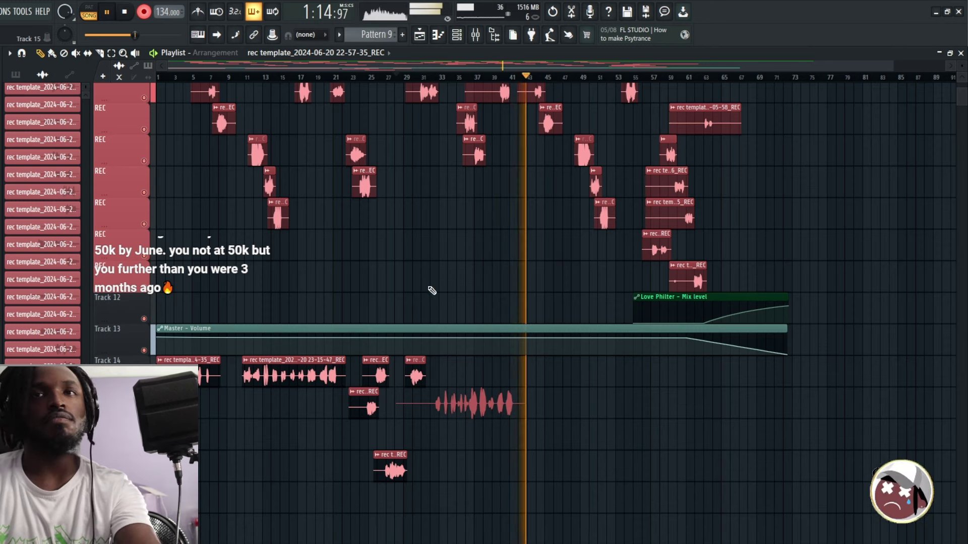
key("space")
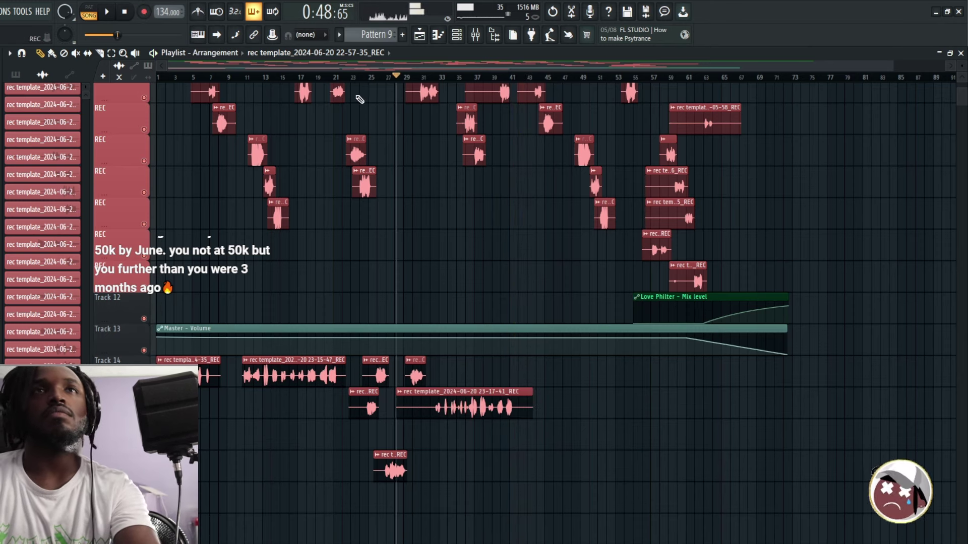
Route the 23-17-41 take to mixer track 4 and audition it from about bar 28
left_click(424, 78)
key("space")
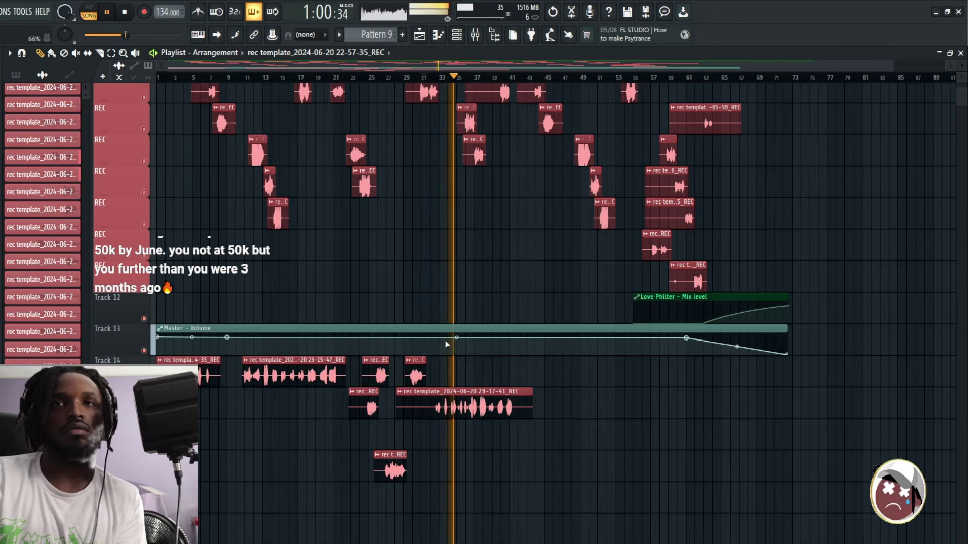
scroll(499, 231, "up", 4)
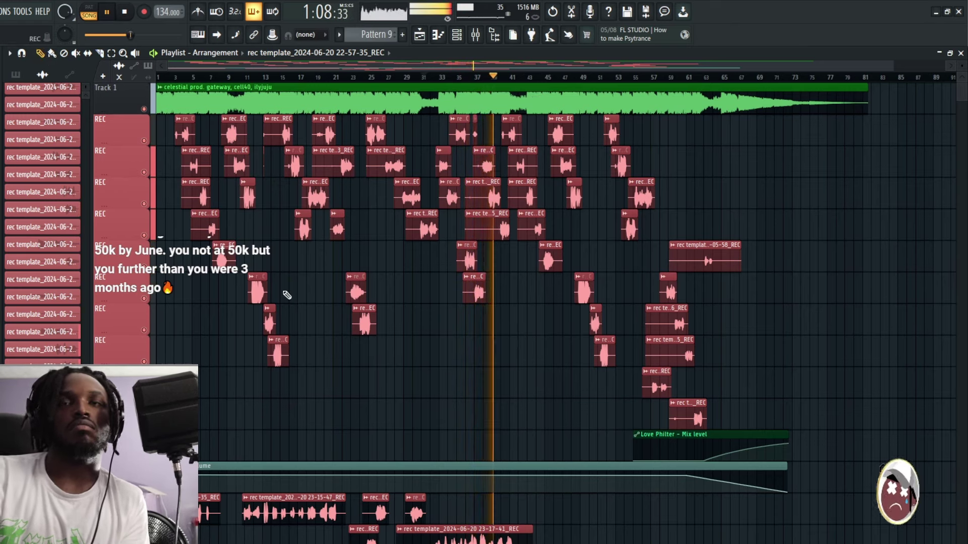
double_click(465, 533)
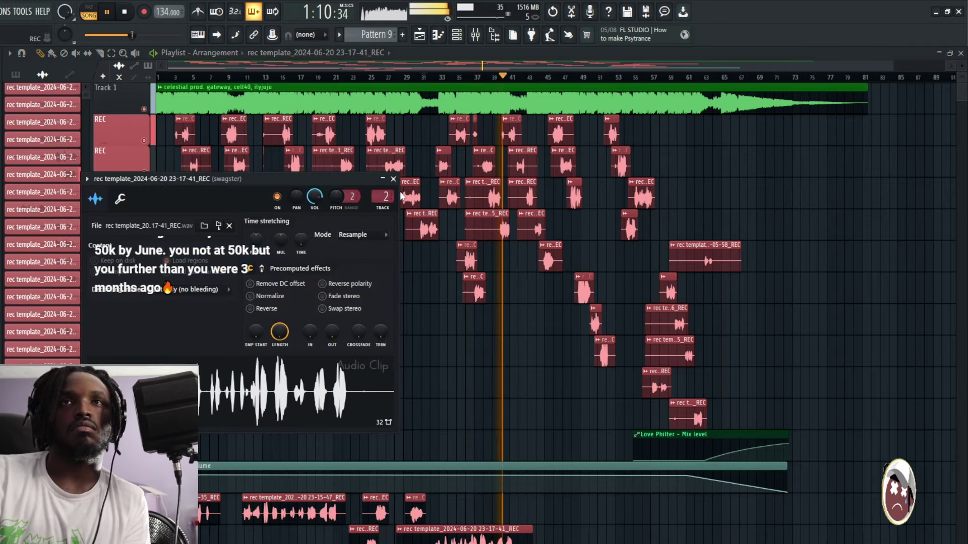
left_click_drag(386, 197, 386, 218)
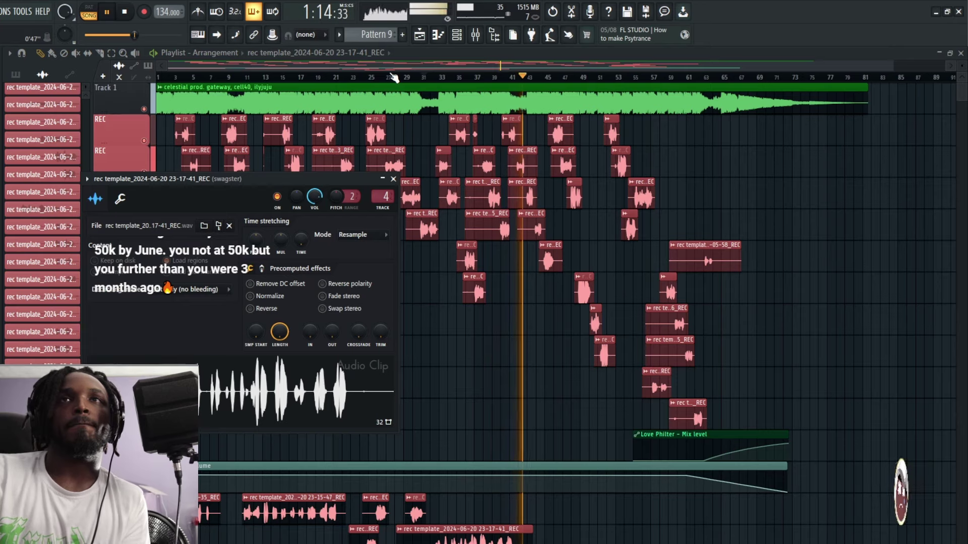
left_click(393, 77)
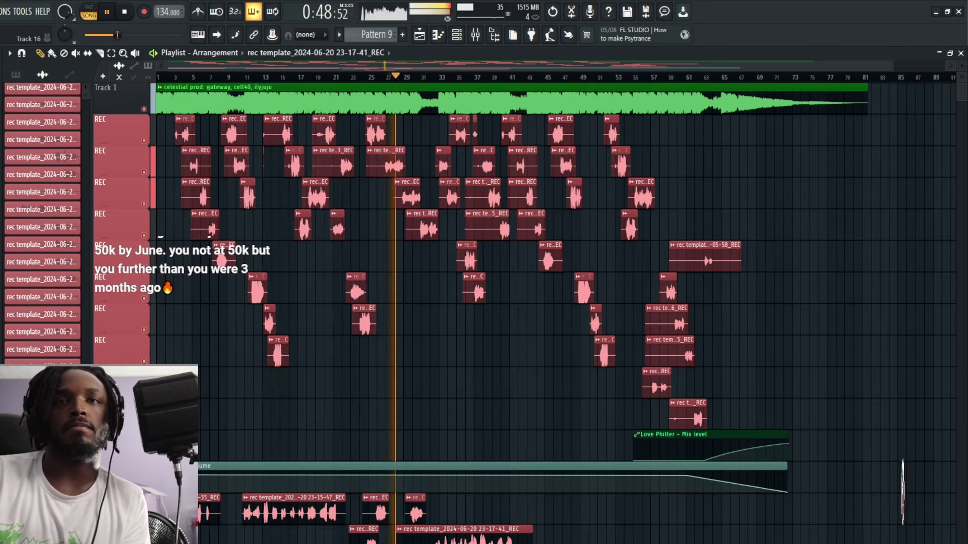
Route the 23-15-47 and 23-16-45 takes to mixer track 4
double_click(331, 515)
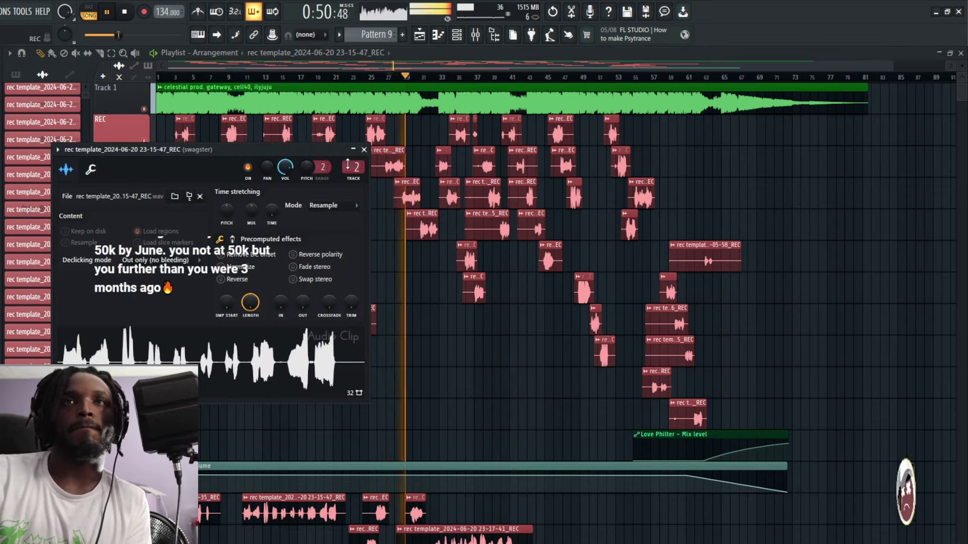
left_click_drag(353, 168, 352, 160)
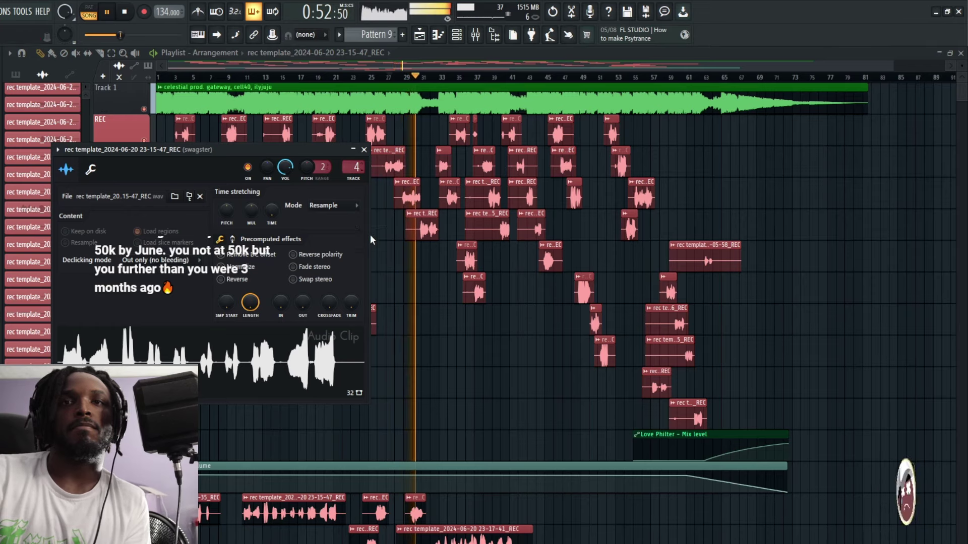
double_click(368, 542)
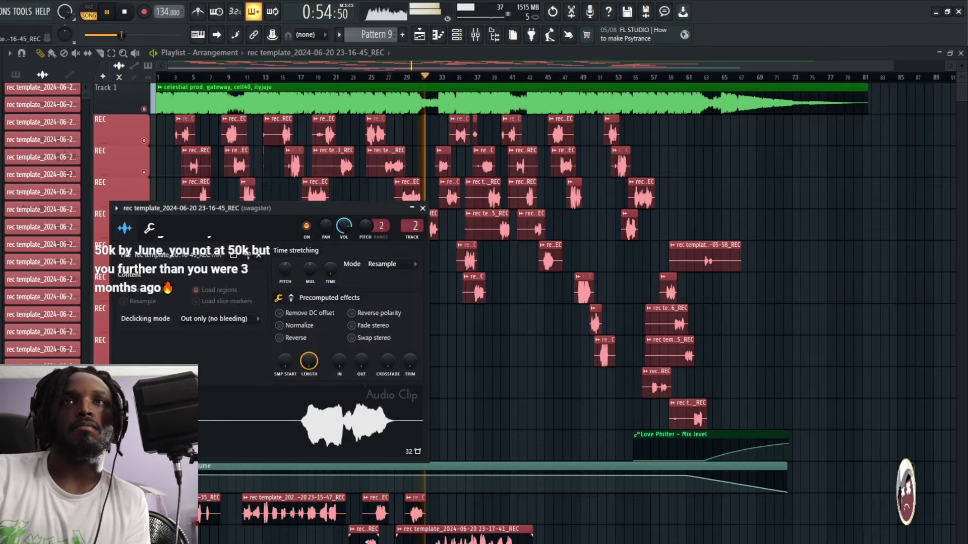
left_click_drag(413, 226, 414, 220)
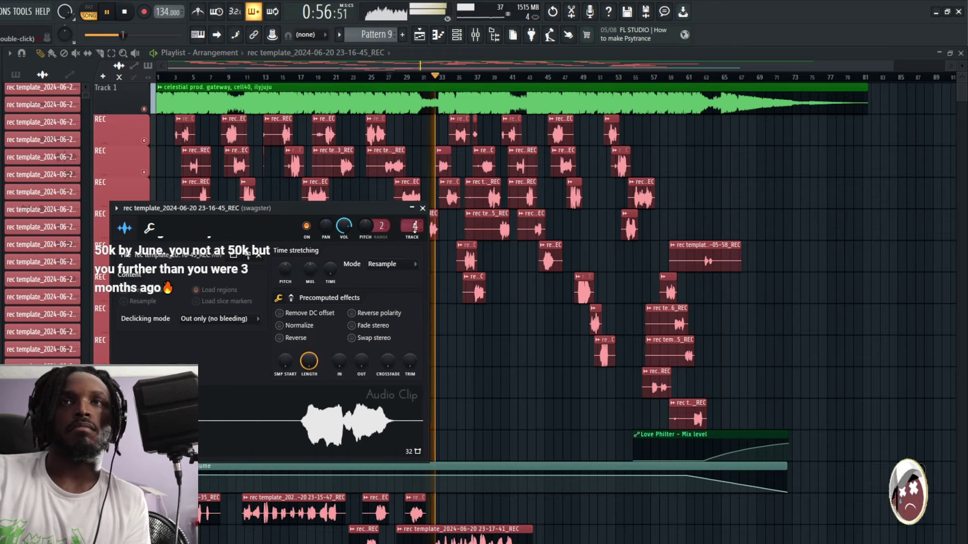
Route the 23-16-52 and 23-17-36 takes to mixer track 4 and restart playback to hear them
double_click(376, 511)
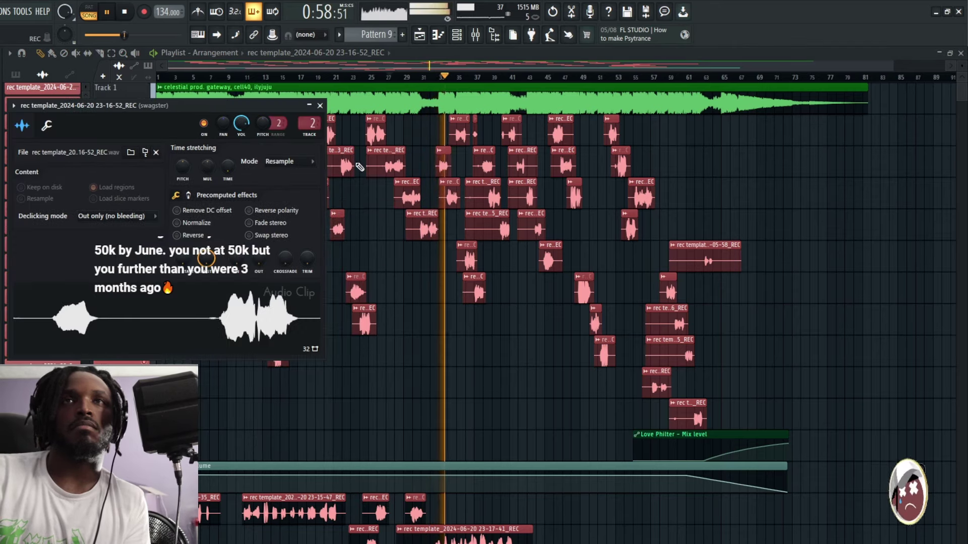
left_click_drag(309, 123, 309, 119)
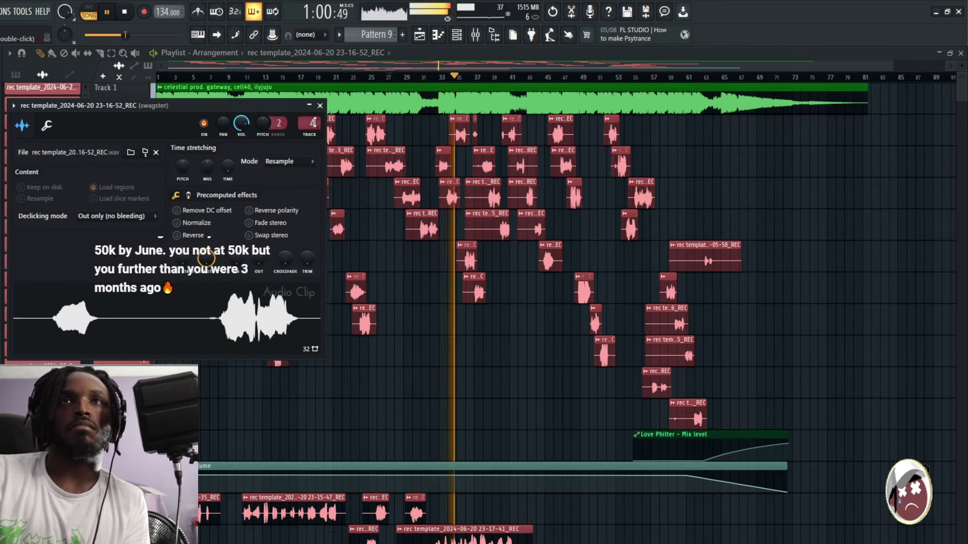
double_click(420, 507)
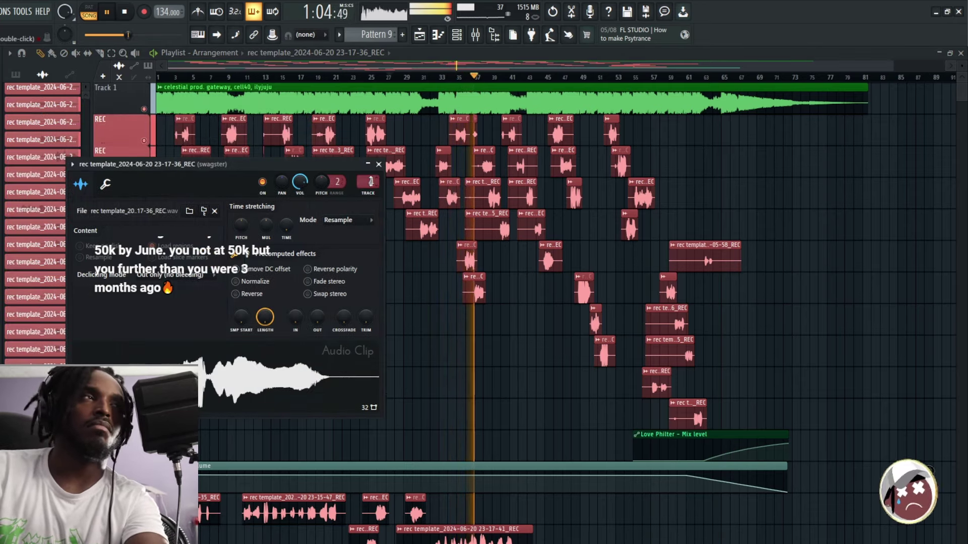
key("space")
key("space")
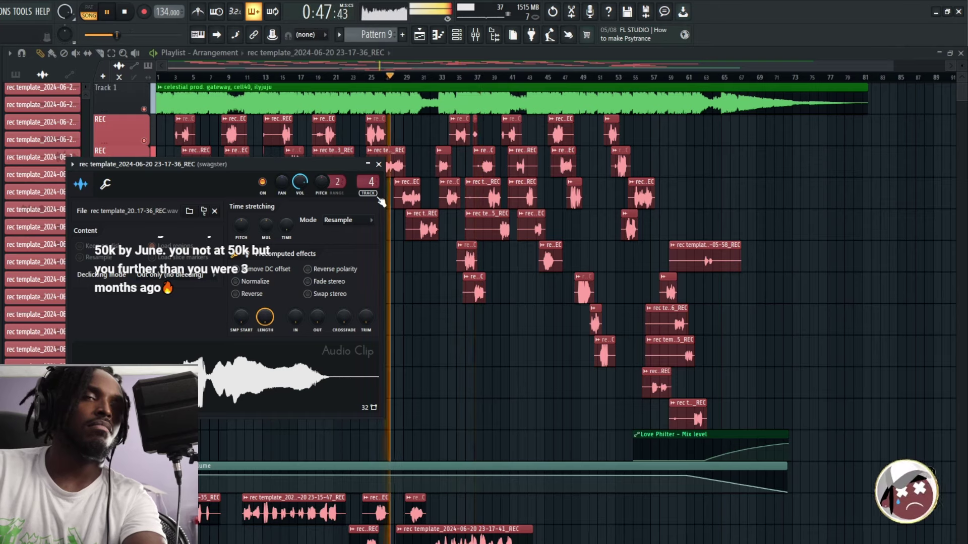
Check the takes' mixer tracks, reroute the 23-17-36 take to mixer track 3 (adlib), and close the open windows
left_click(473, 35)
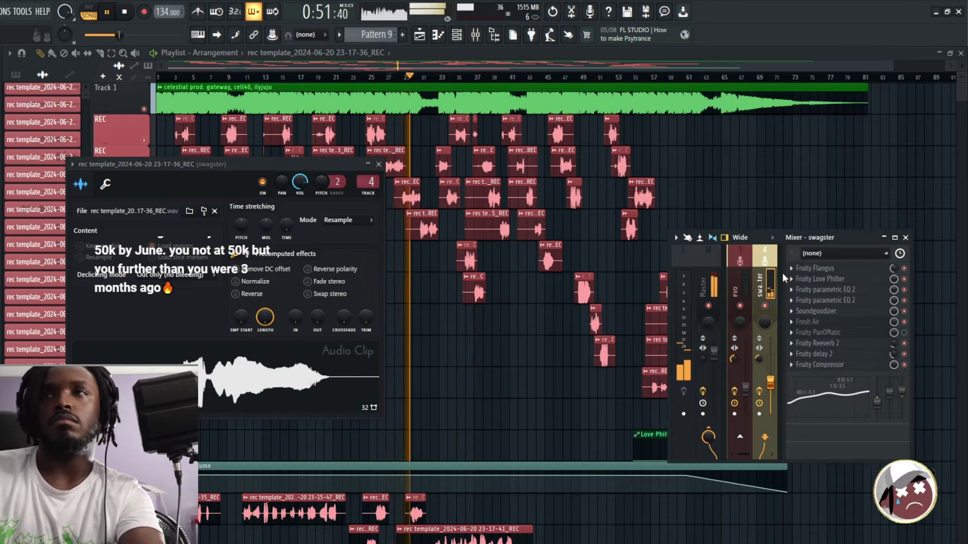
left_click(742, 276)
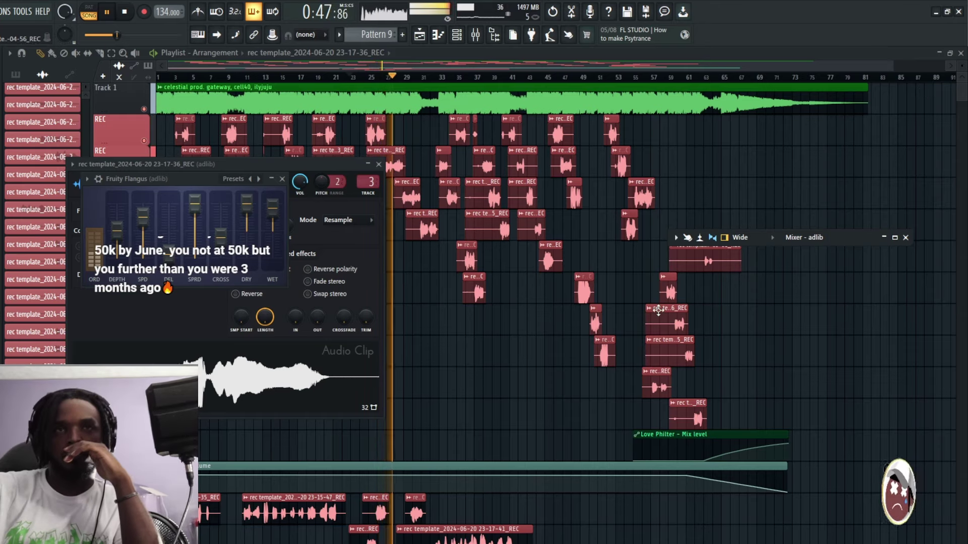
key("F12")
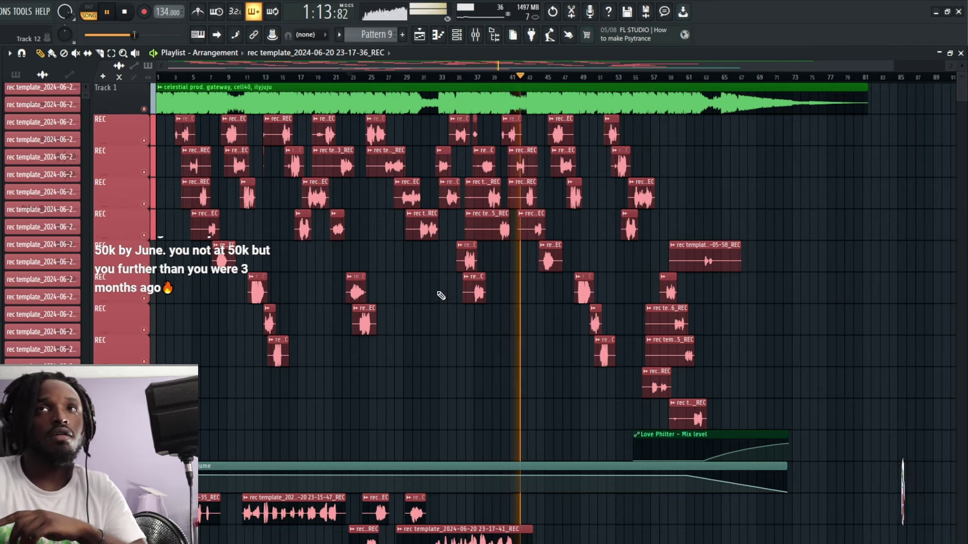
Move the short slice from the start of the 22-49-46 take to the fifth vocal track, just before bar 43
left_click(481, 79)
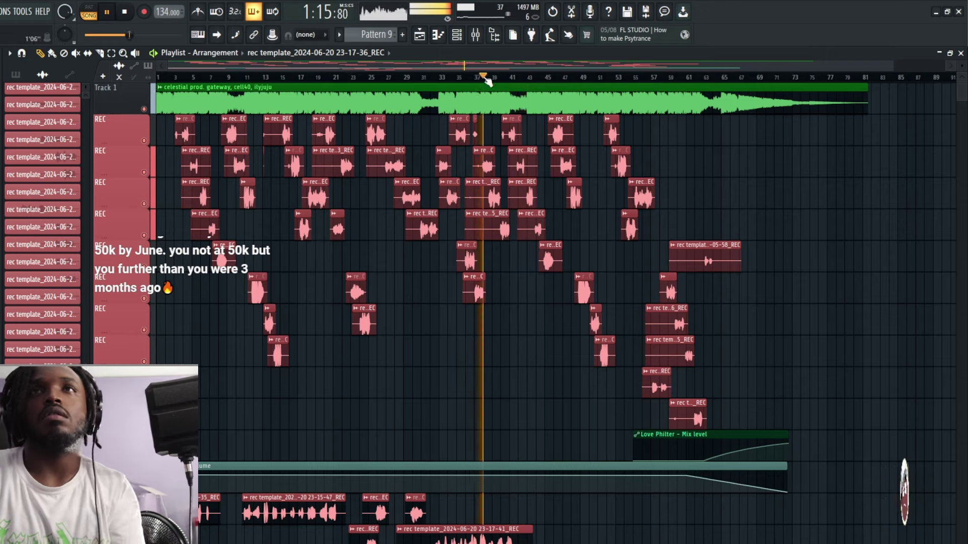
left_click(471, 76)
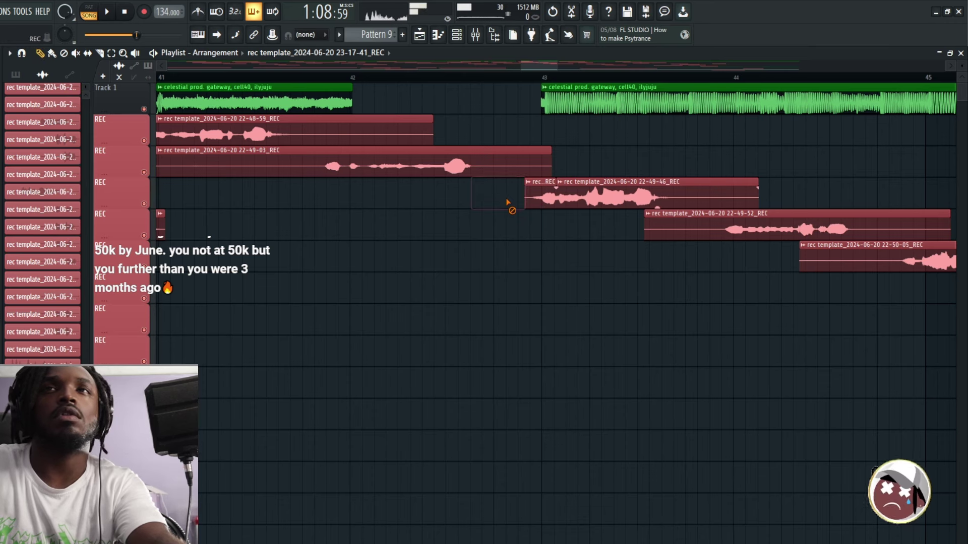
left_click(533, 196)
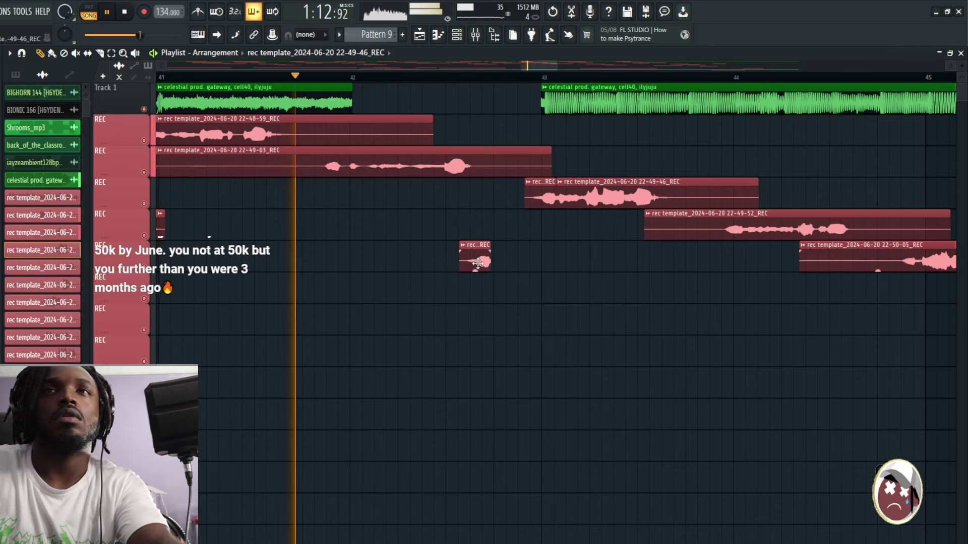
left_click_drag(478, 263, 497, 262)
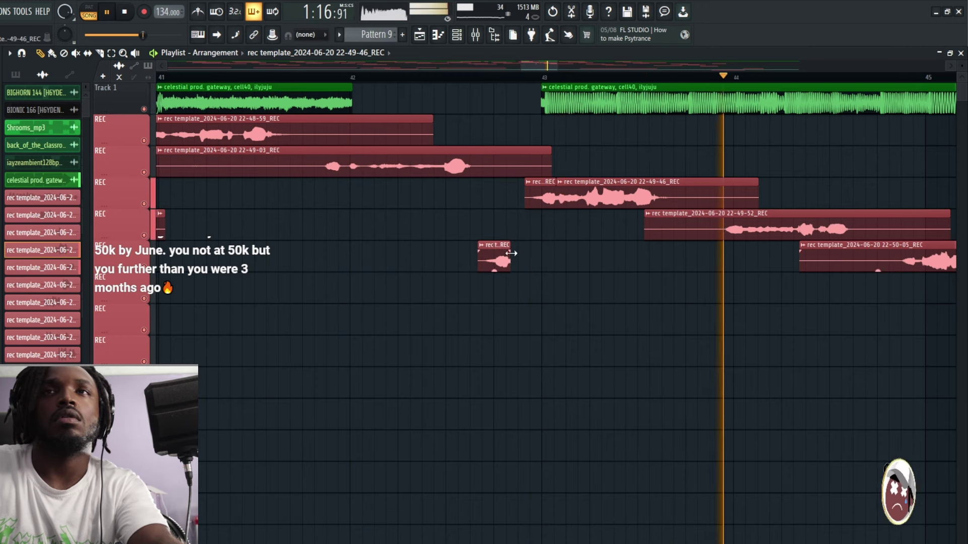
left_click_drag(509, 254, 519, 266)
key("space")
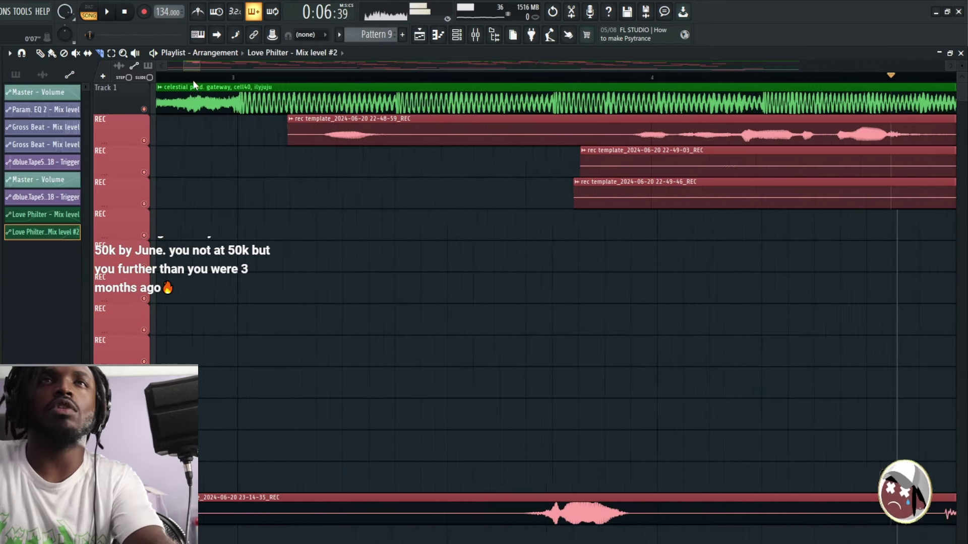
Split the celestial beat clip at bar 5 and audition the opening vocals from about bar 3
left_click_drag(263, 78, 143, 105)
key("space")
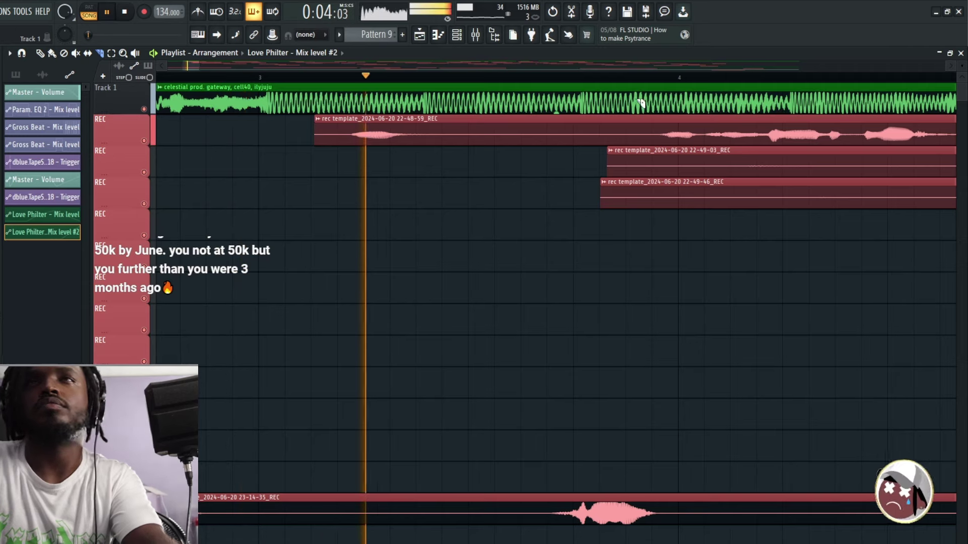
key("space")
mouse_move(199, 66)
left_mouse_down()
mouse_move(213, 74)
mouse_move(200, 69)
left_mouse_up()
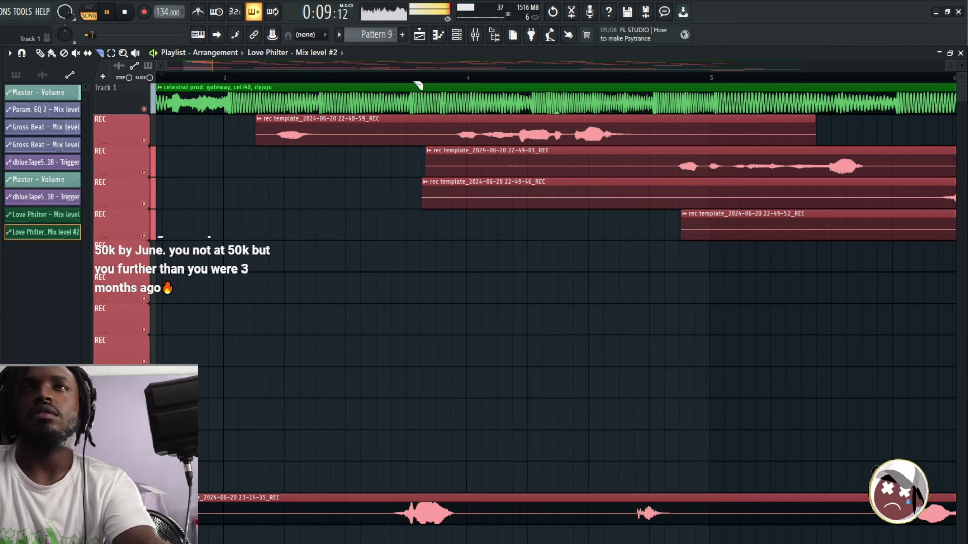
left_click(366, 78)
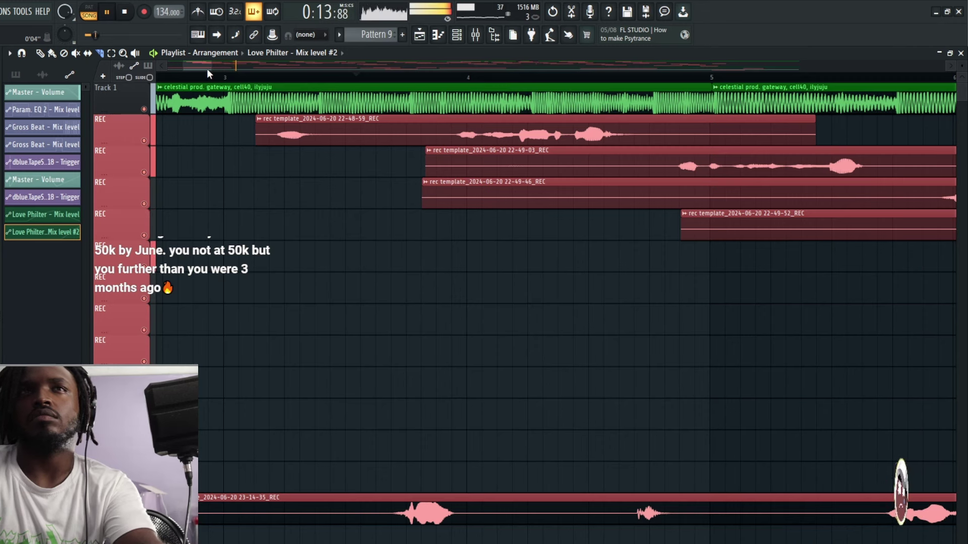
left_click(278, 77)
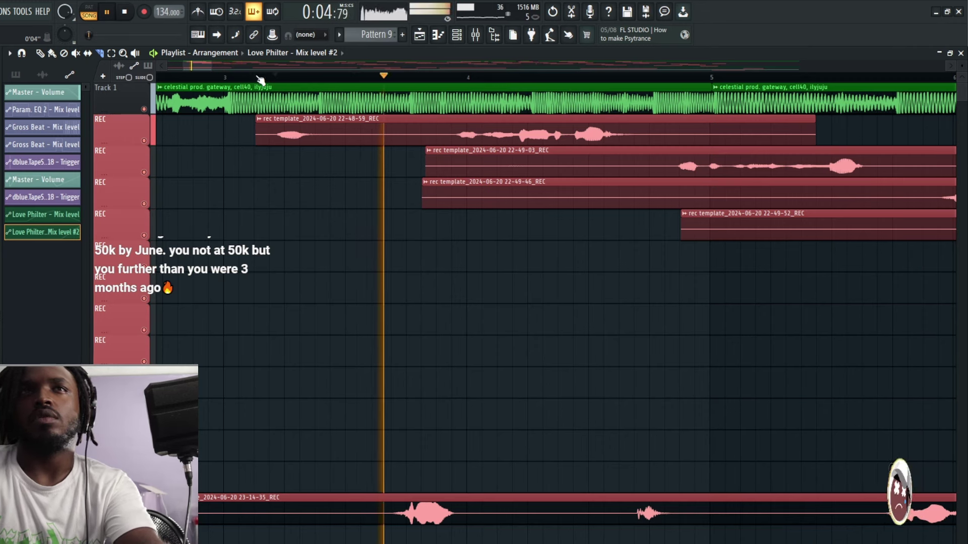
Slice the celestial beat shortly before bar 5 and delete the short piece between the two cuts
scroll(279, 84, "down", 3)
scroll(278, 85, "down", 2)
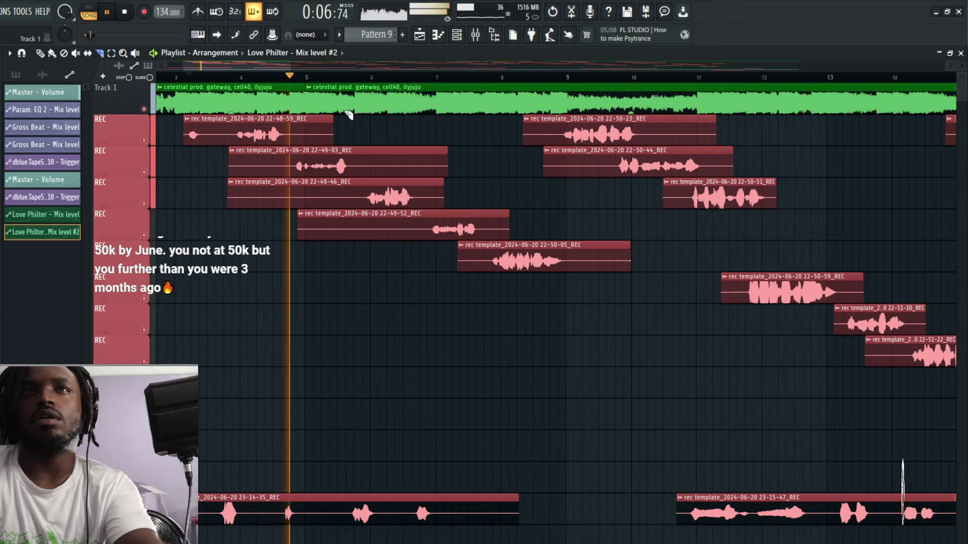
left_click(248, 76)
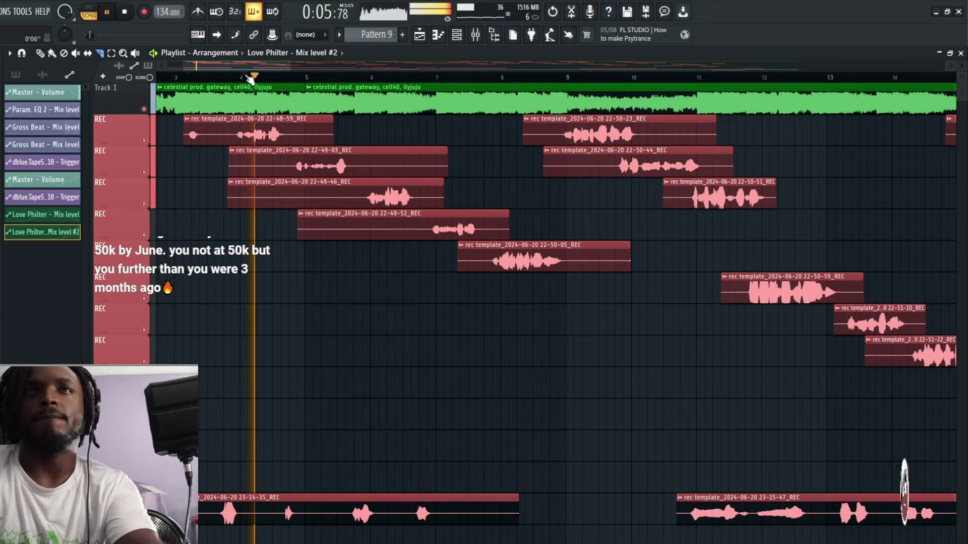
scroll(248, 80, "up", 3)
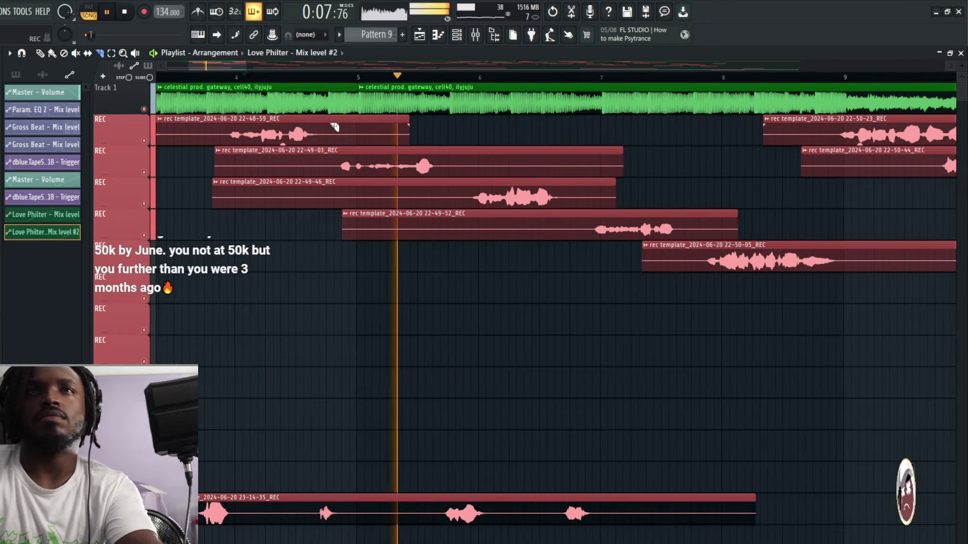
key("space")
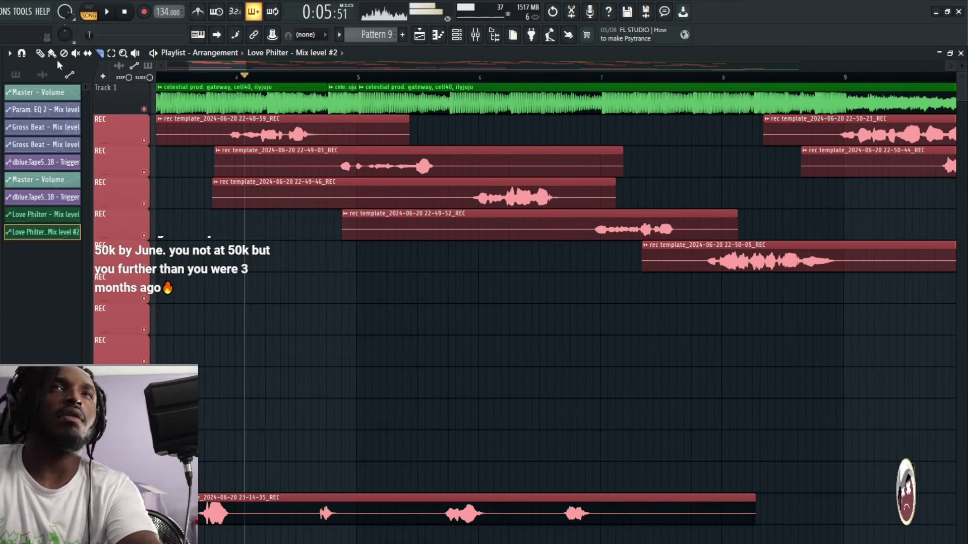
right_click(341, 96)
Audition the beat drop before bar 5, then replay the song from bar 1
key("space")
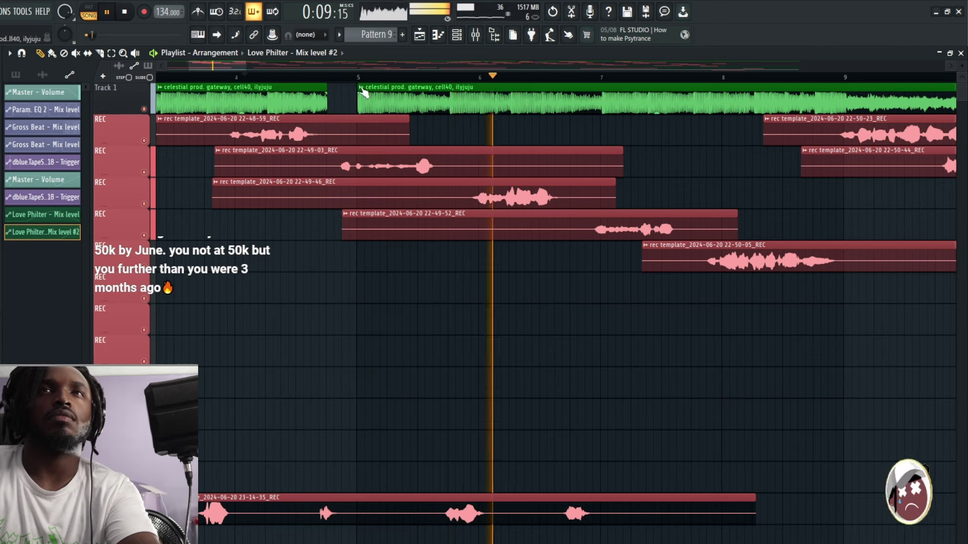
scroll(363, 93, "up", 3, "ctrl")
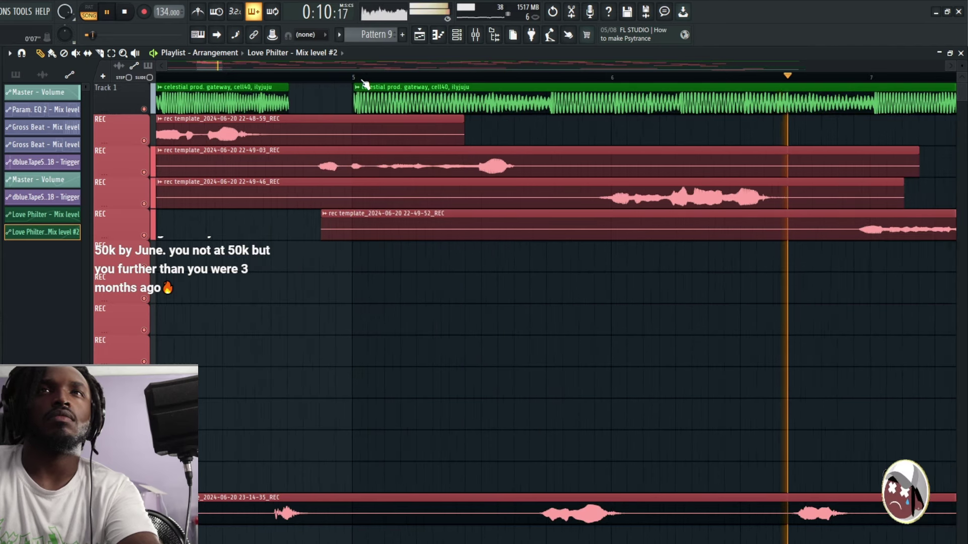
left_click(200, 79)
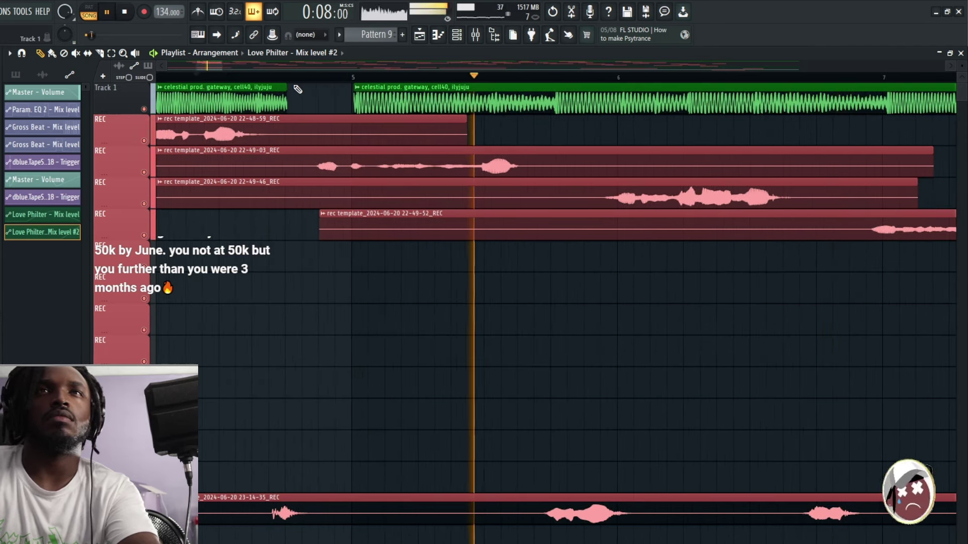
scroll(107, 119, "down", 3, "ctrl")
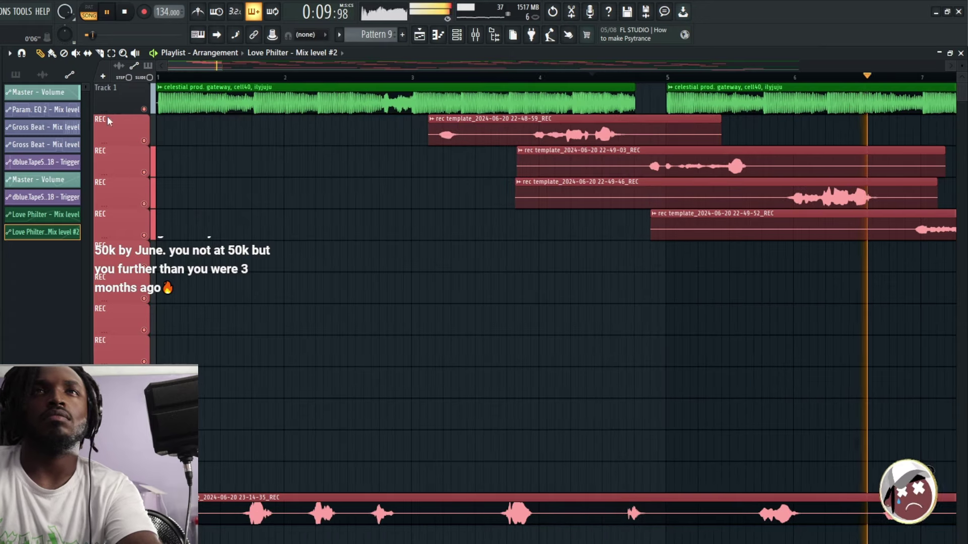
left_click(160, 78)
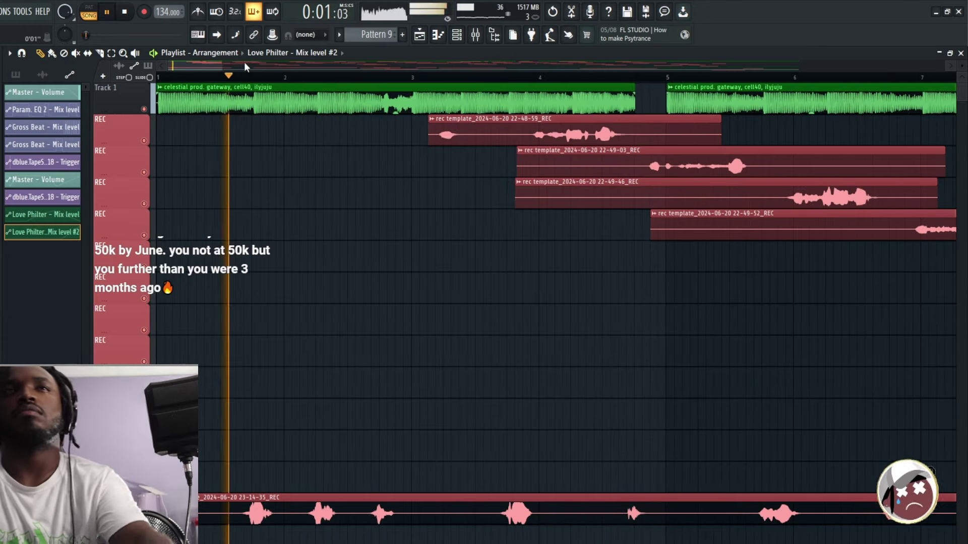
Trim the start of the first celestial beat clip slightly past bar 1
left_click_drag(223, 67, 501, 67)
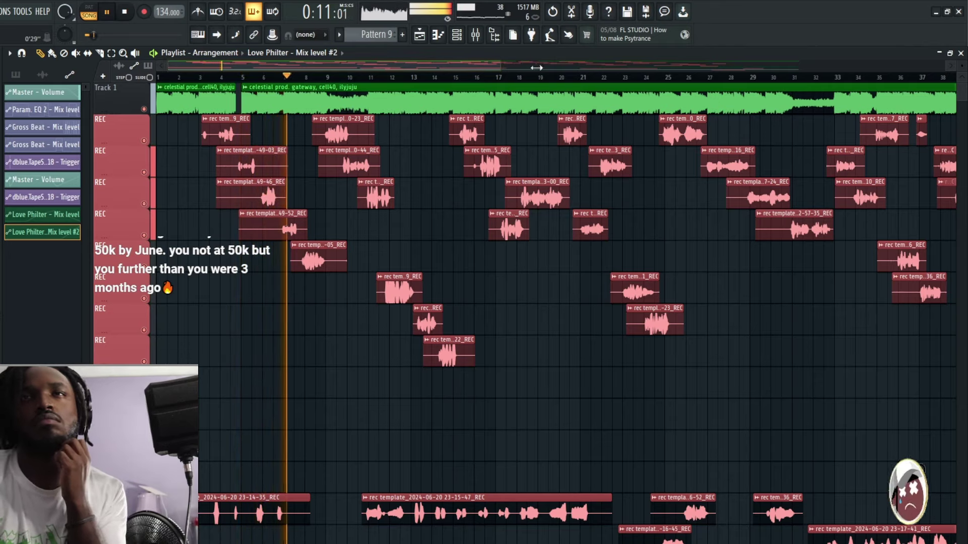
left_click_drag(537, 67, 854, 96)
scroll(179, 82, "up", 10)
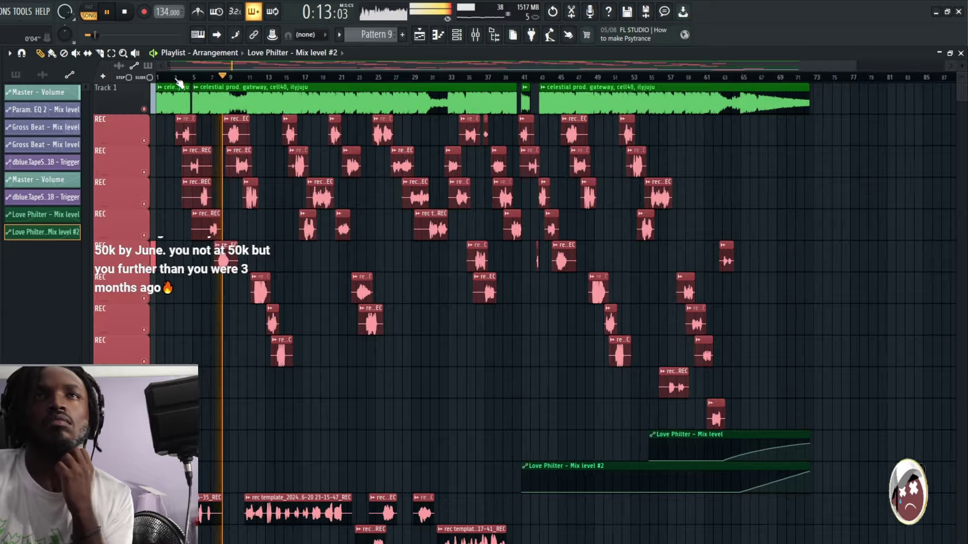
scroll(179, 82, "up", 3)
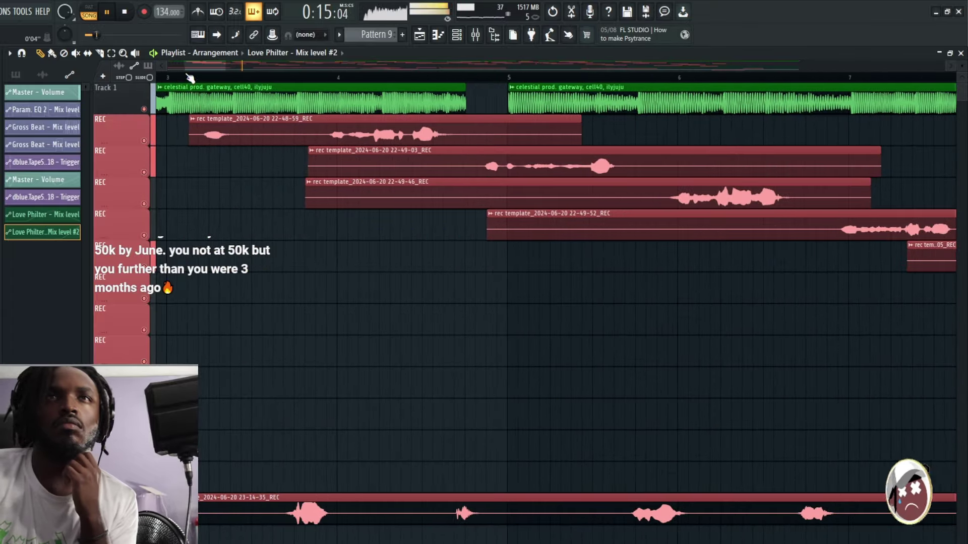
left_click_drag(192, 70, 98, 99)
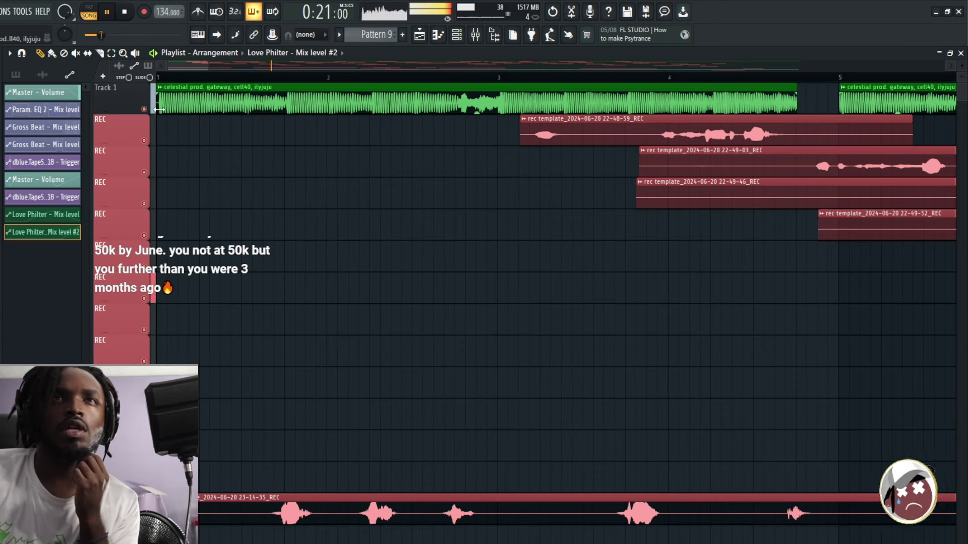
left_click_drag(159, 109, 161, 114)
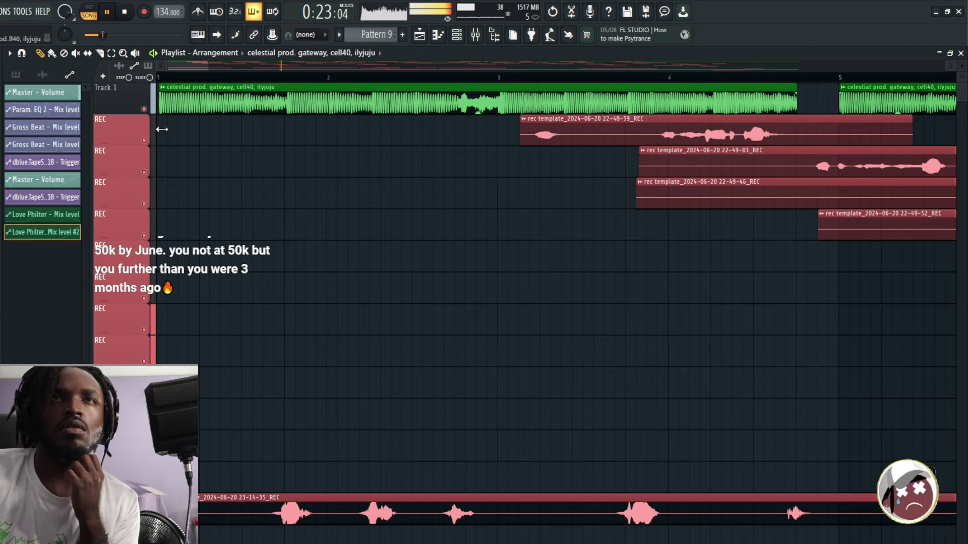
scroll(175, 80, "up", 5)
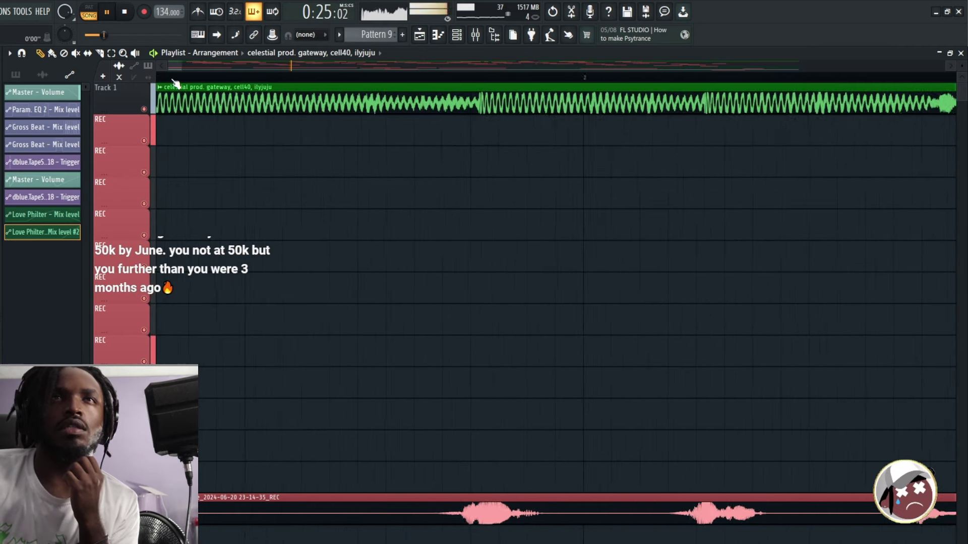
left_click_drag(170, 69, 171, 116)
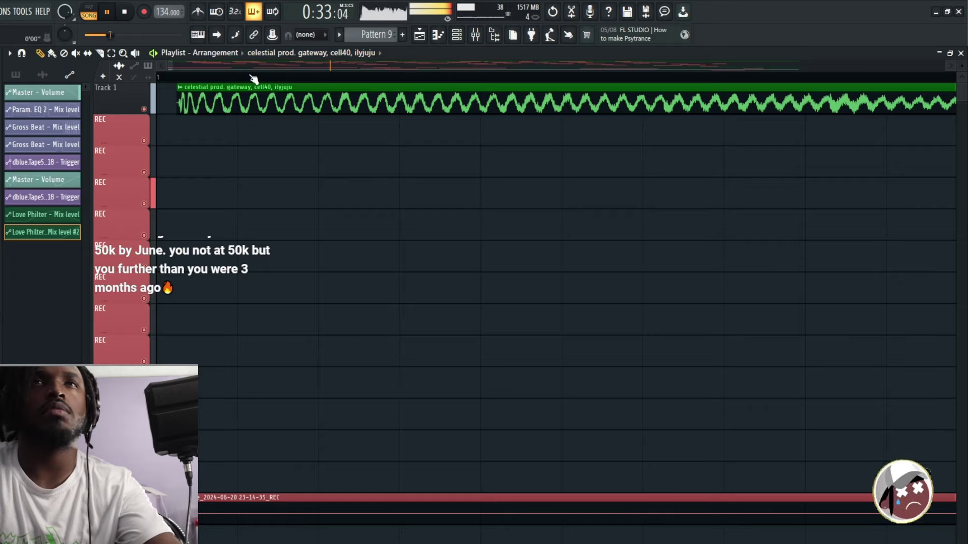
Select all the celestial beat clips on Track 1 and list the project's audio clips
left_click_drag(172, 67, 948, 67)
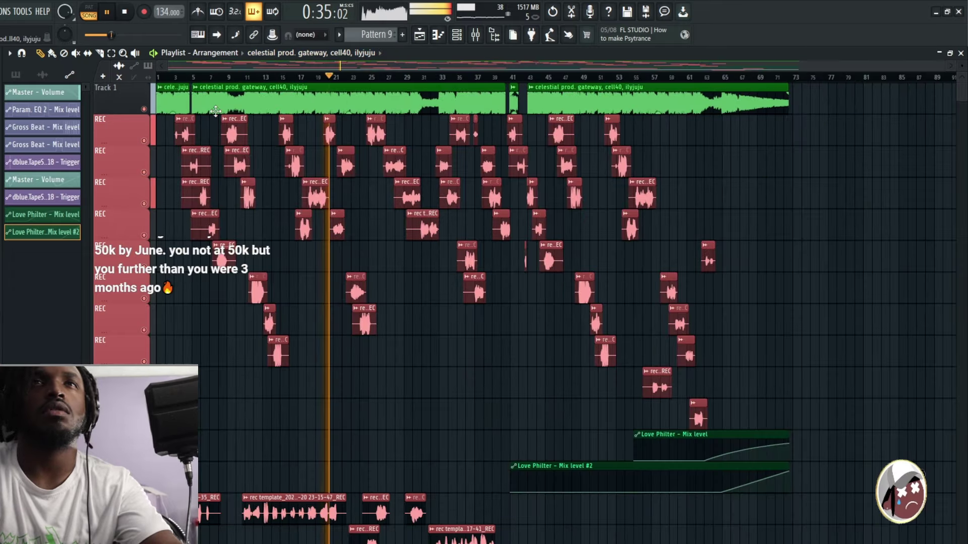
left_click(164, 104, "ctrl")
left_click_drag(163, 105, 785, 104)
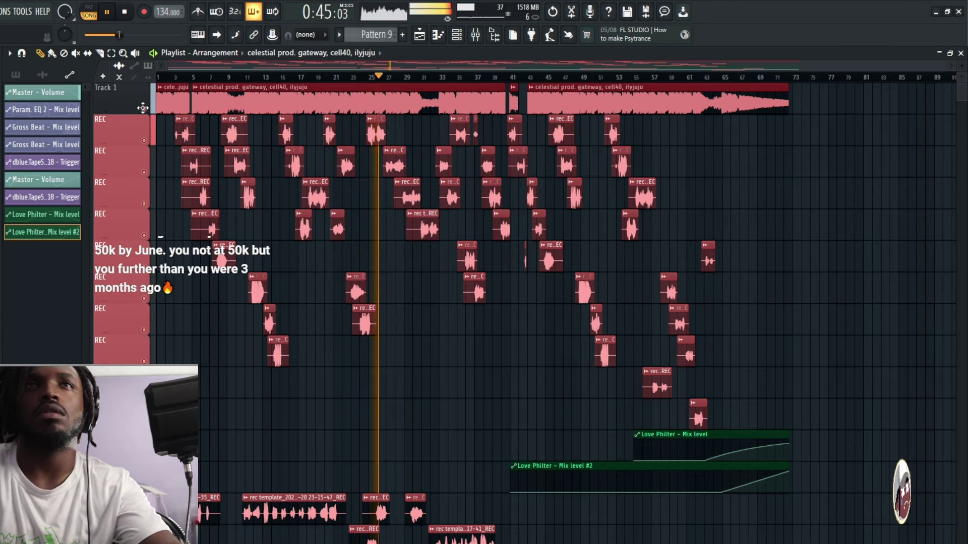
left_click(43, 74)
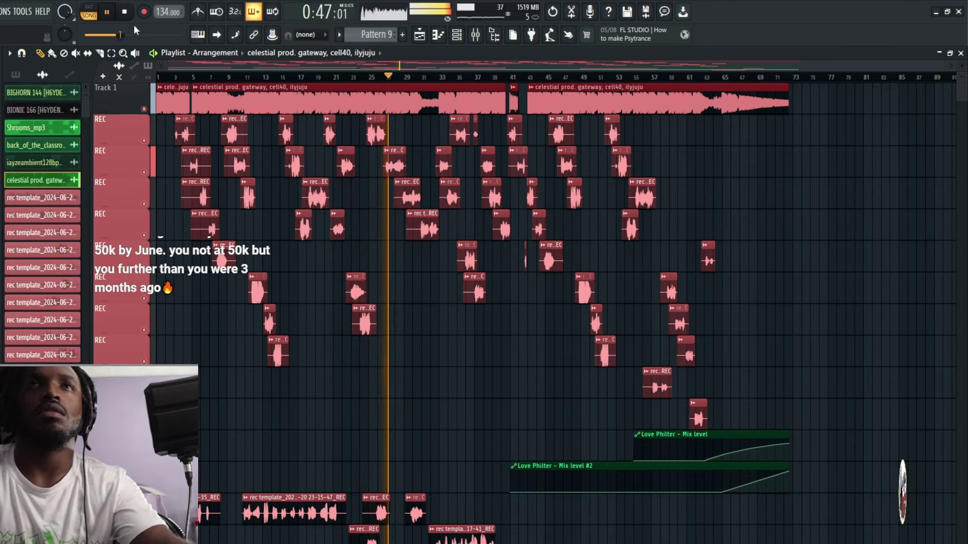
Replay the song from about bar 3 and examine closely where the celestial beat re-enters after the cut at bar 5
key("space")
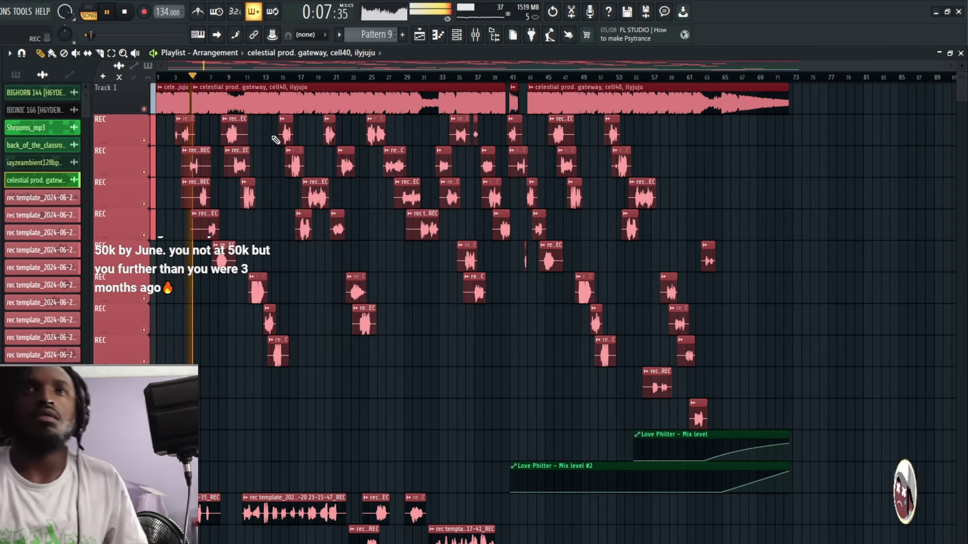
left_click(178, 78)
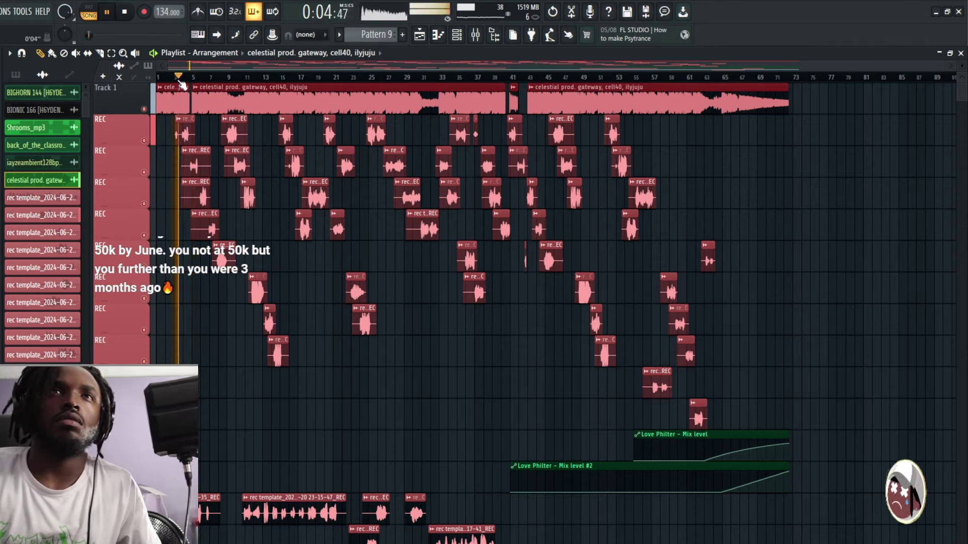
scroll(181, 82, "up", 5)
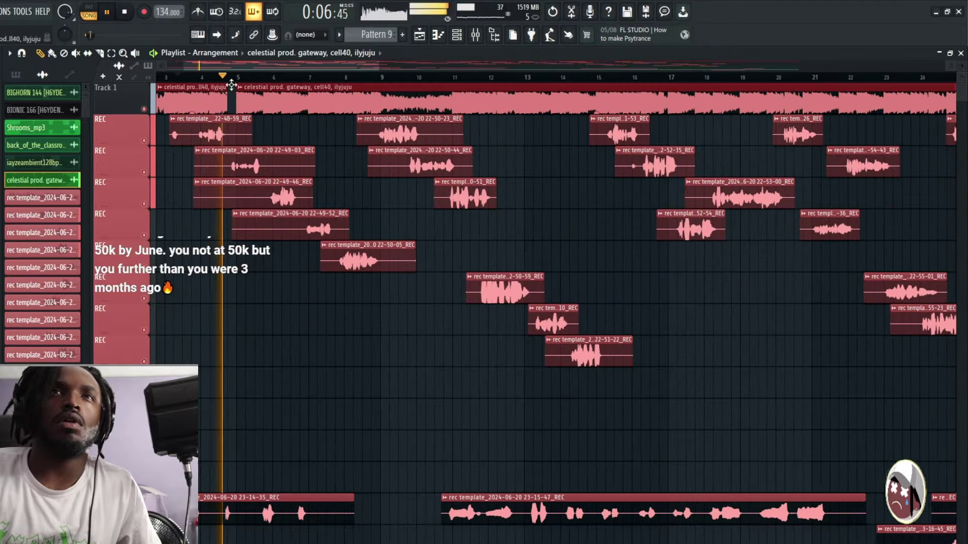
scroll(250, 80, "up", 6)
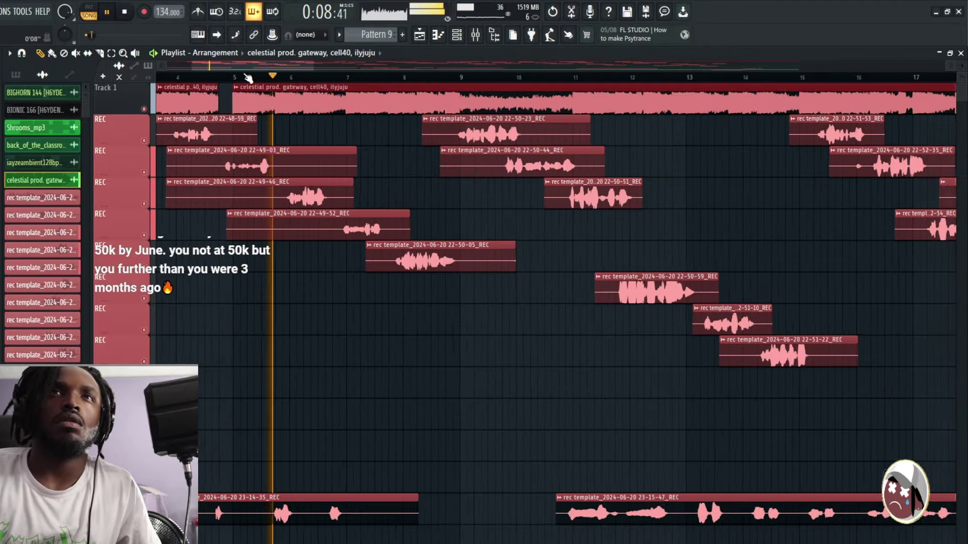
left_click(216, 78)
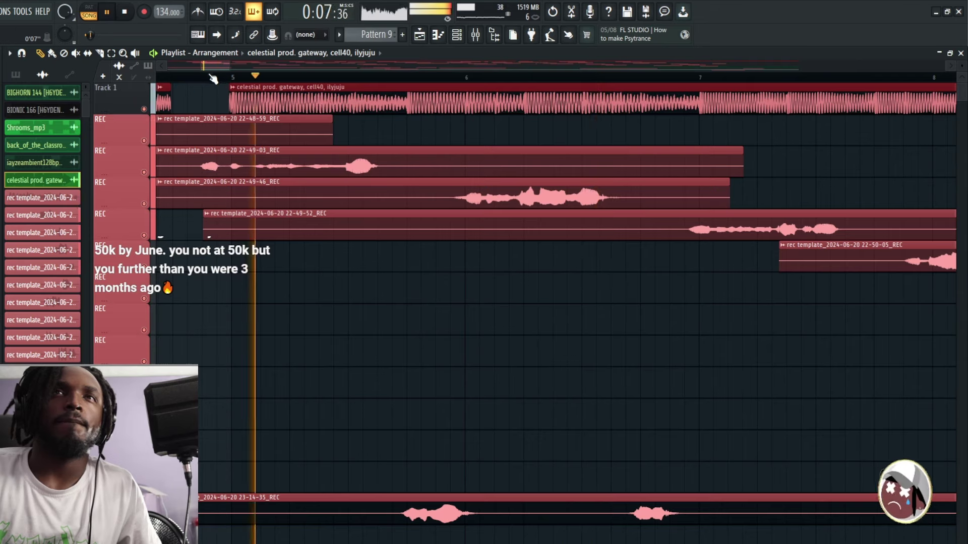
left_click_drag(211, 79, 148, 93)
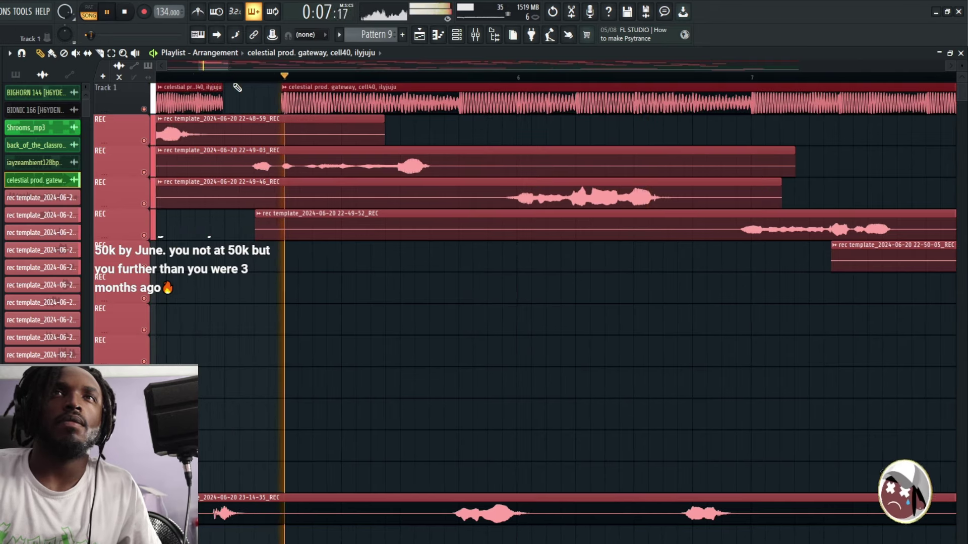
scroll(265, 81, "up", 2)
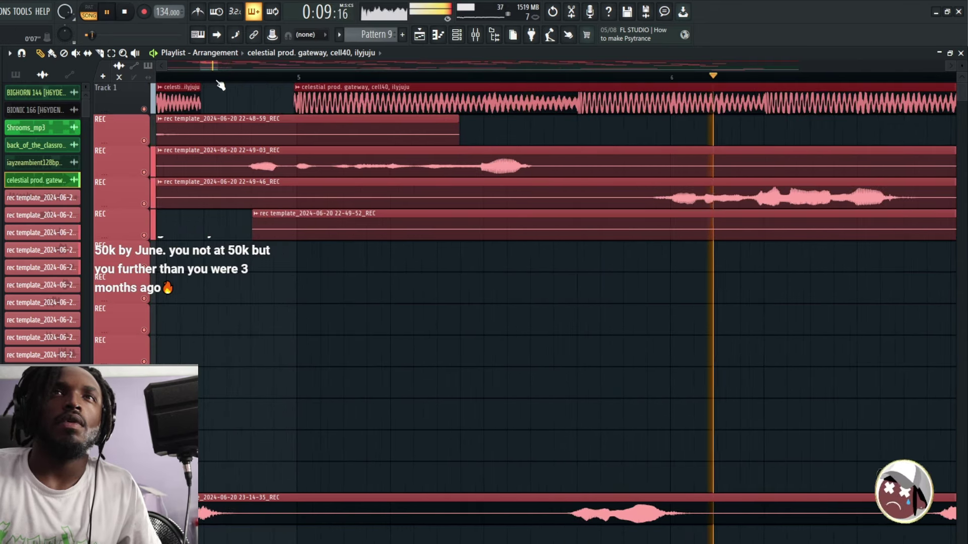
scroll(302, 78, "up", 1)
scroll(301, 80, "up", 3)
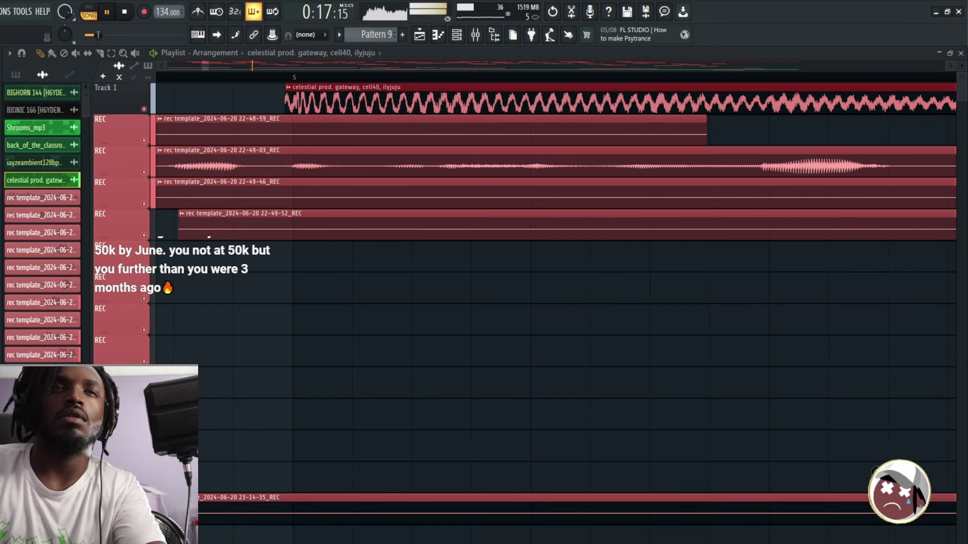
Undo the last edits to the celestial beat clips on Track 1 and leave the clips deselected
key("ctrl+z")
key("ctrl+z")
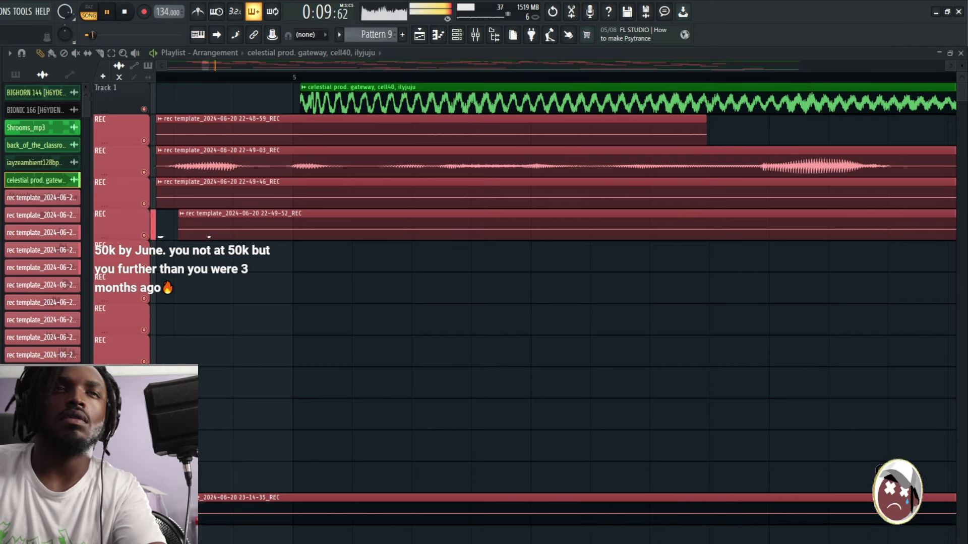
key("ctrl+z")
key("ctrl+z")
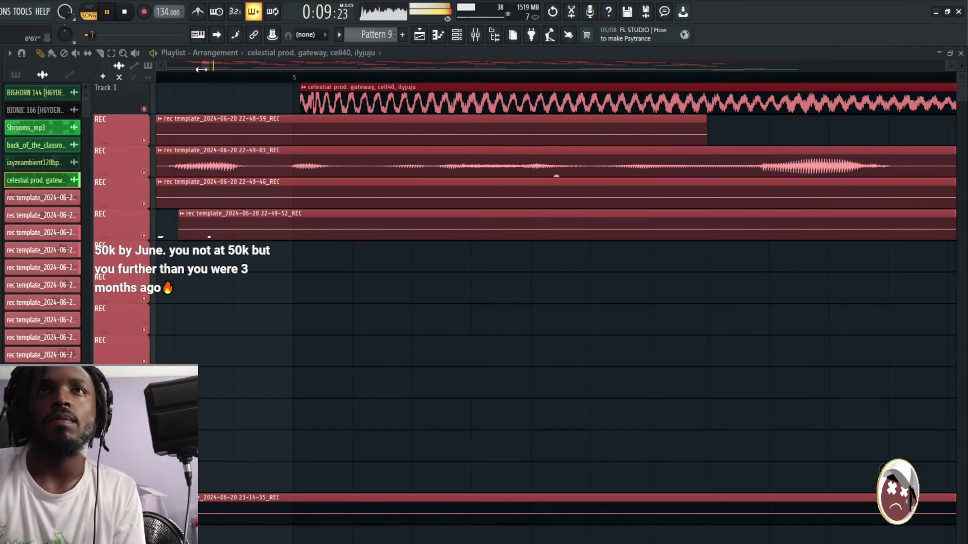
left_click_drag(201, 69, 145, 106)
left_click_drag(210, 68, 638, 103)
right_click(371, 221)
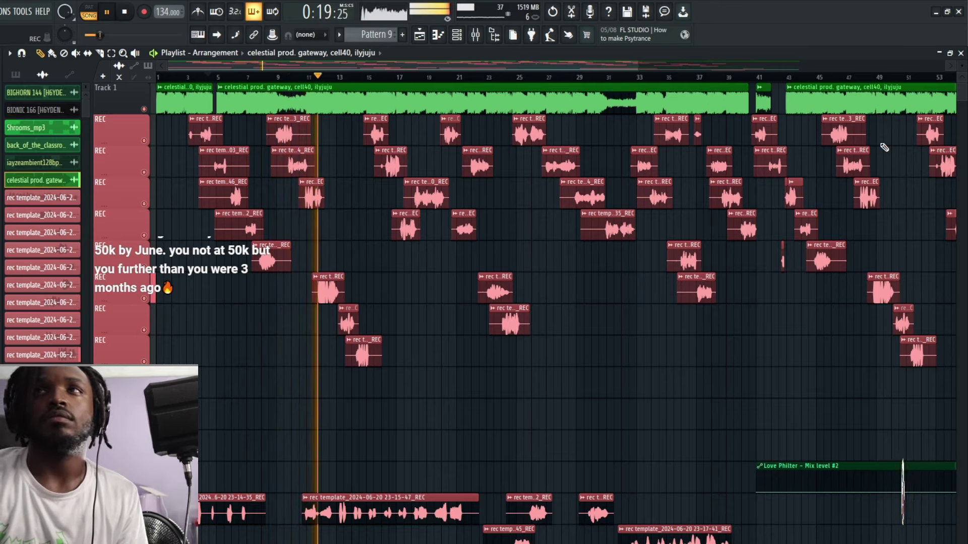
Trim the end of the Track 2 vocal clip near bar 45 and the start of the Track 3 vocal clip near bar 41
left_click_drag(865, 143, 824, 139)
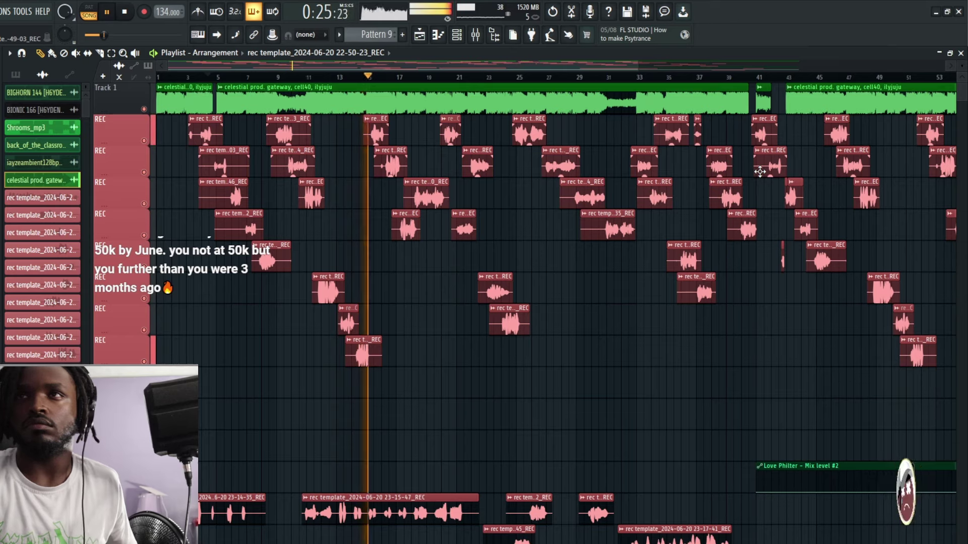
left_click_drag(762, 205, 765, 217)
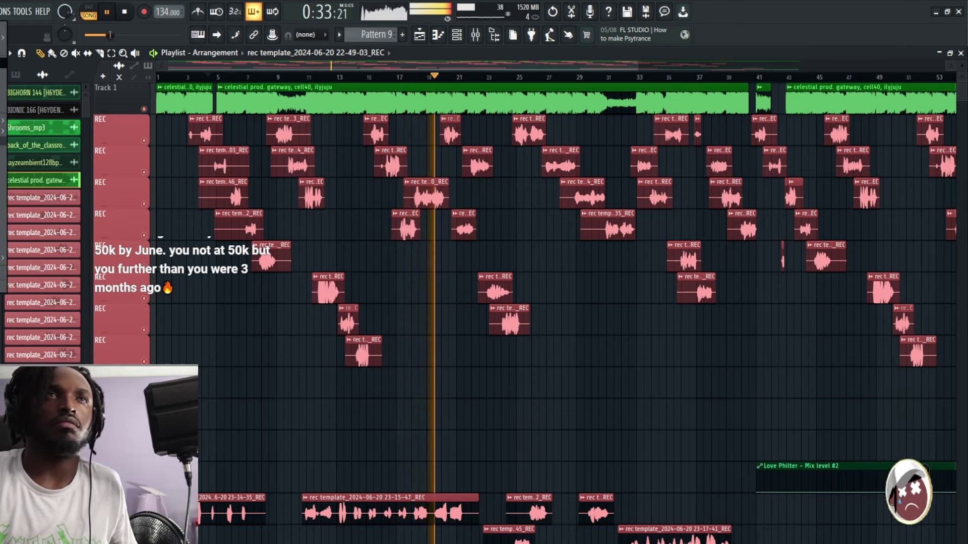
Record an ad-lib take over the song starting from about bar 17
left_click(419, 88)
left_click(402, 76)
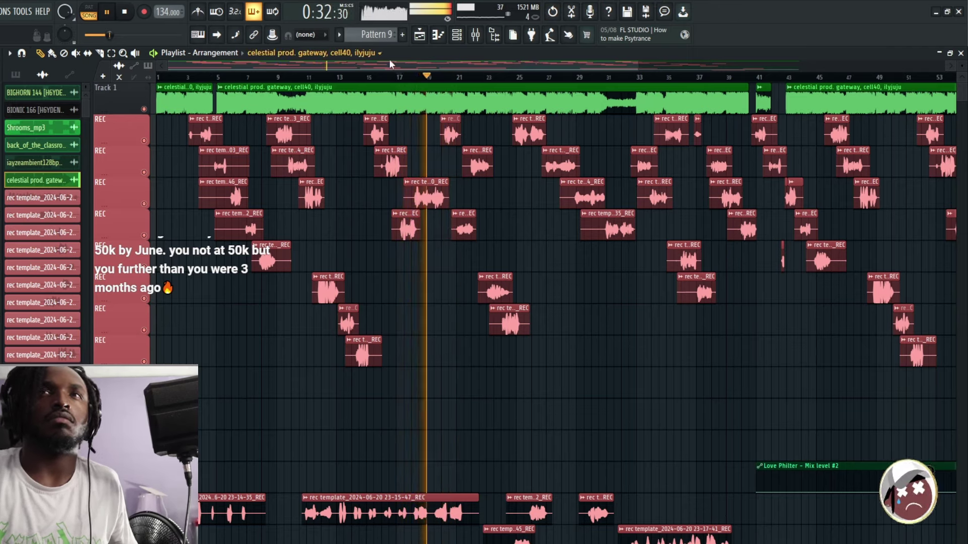
left_click(408, 76)
left_click(399, 77)
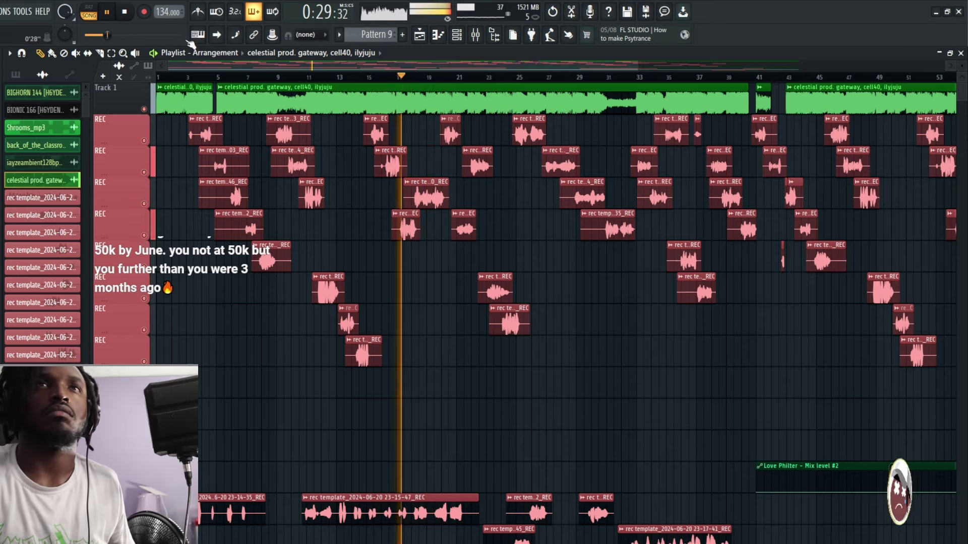
left_click(148, 12)
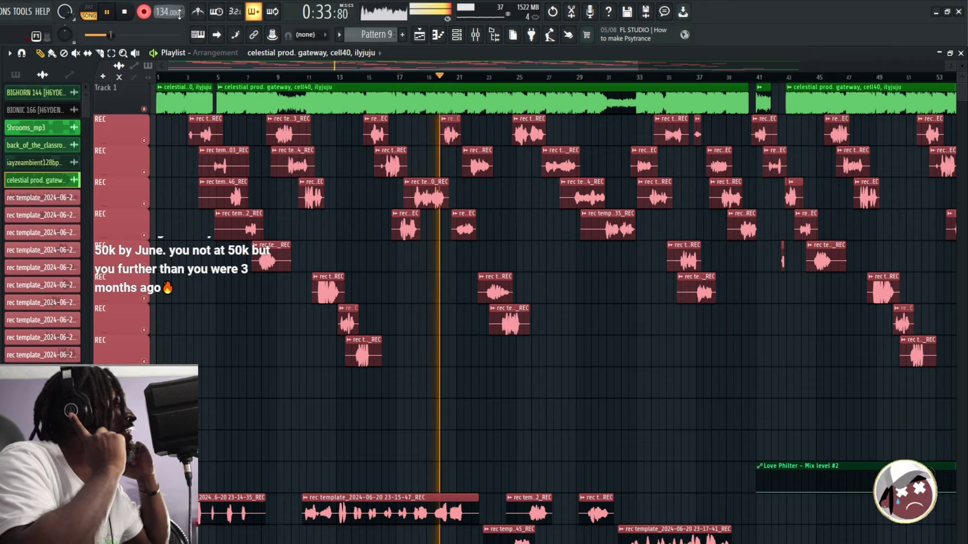
key("space")
key("space")
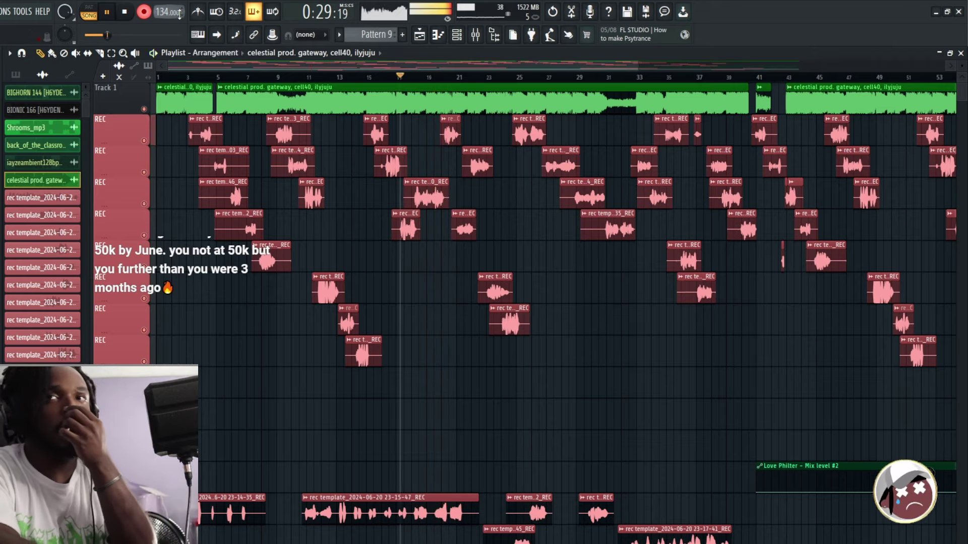
Route the new ad-lib take on Track 20 to mixer track 3 (adlib) and delete the empty take on Track 21
scroll(358, 426, "down", 5)
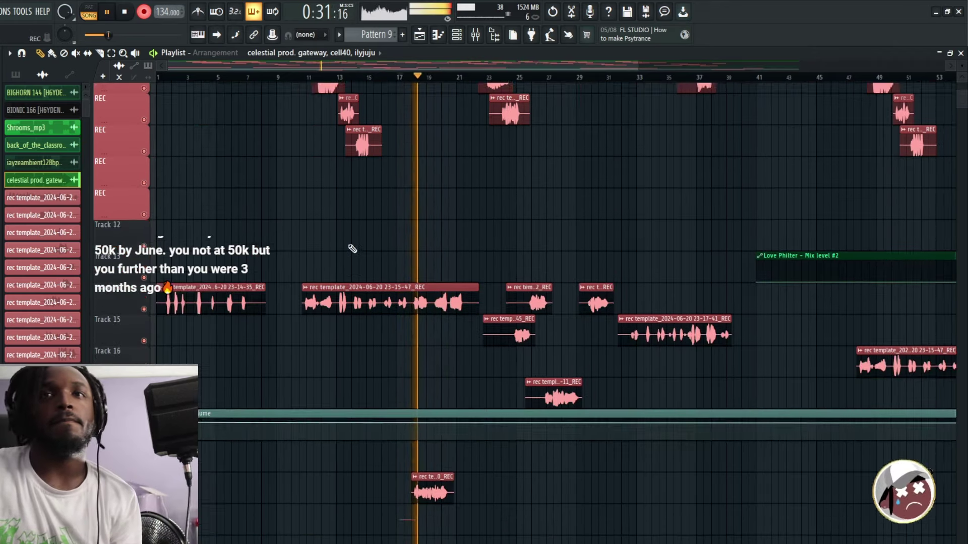
double_click(431, 461)
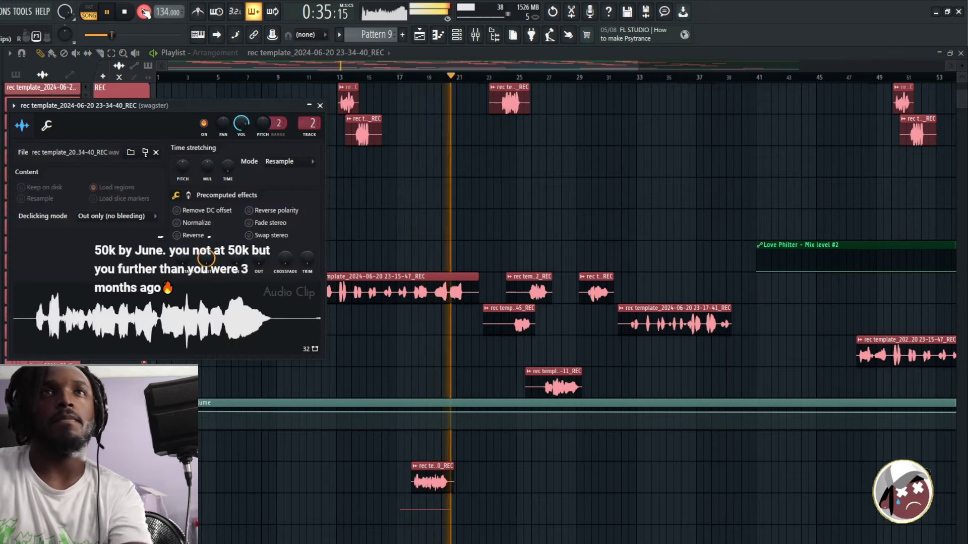
scroll(311, 124, "up", 1)
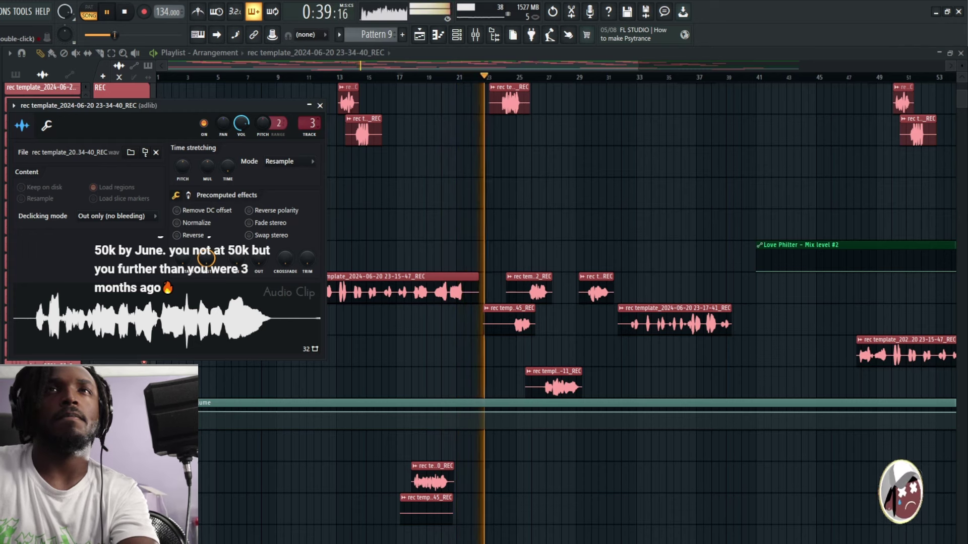
key("space")
right_click(442, 497)
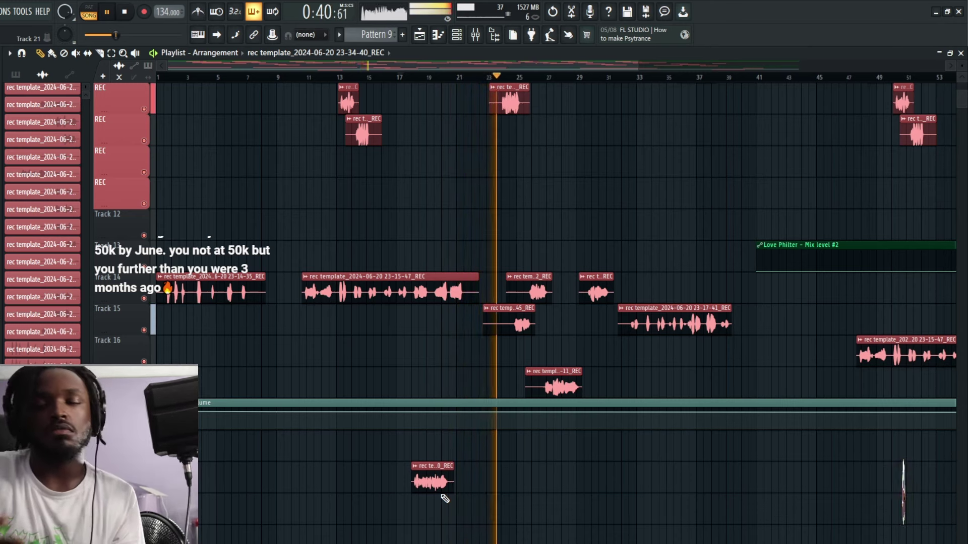
Listen on to the next ad-lib spot and record a take starting shortly after bar 31
scroll(585, 301, "up", 6)
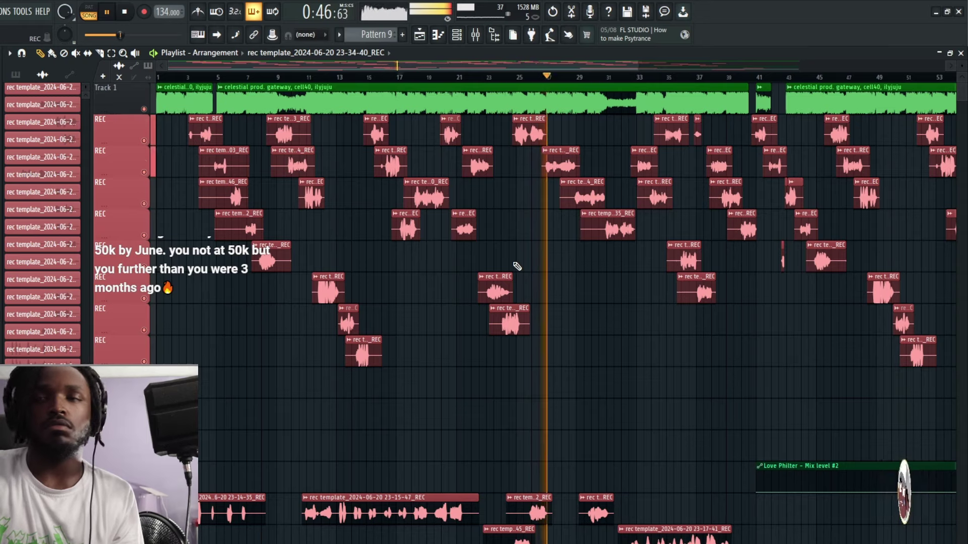
scroll(517, 267, "down", 4)
scroll(513, 269, "down", 1)
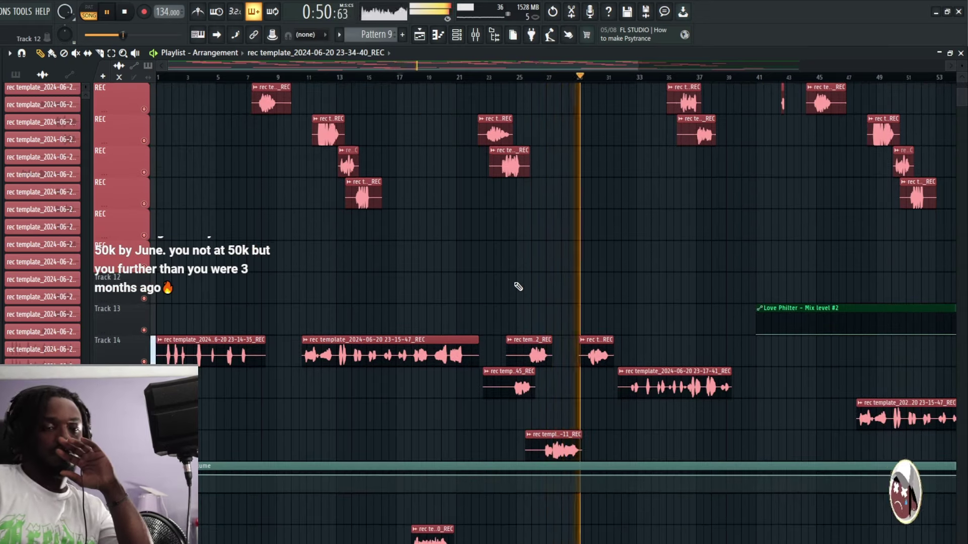
scroll(273, 141, "up", 5)
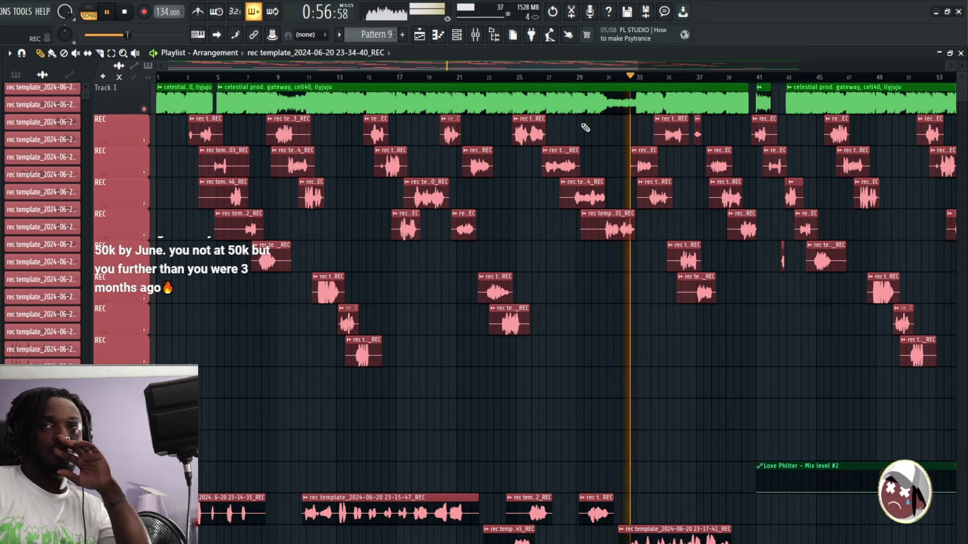
scroll(599, 141, "down", 2)
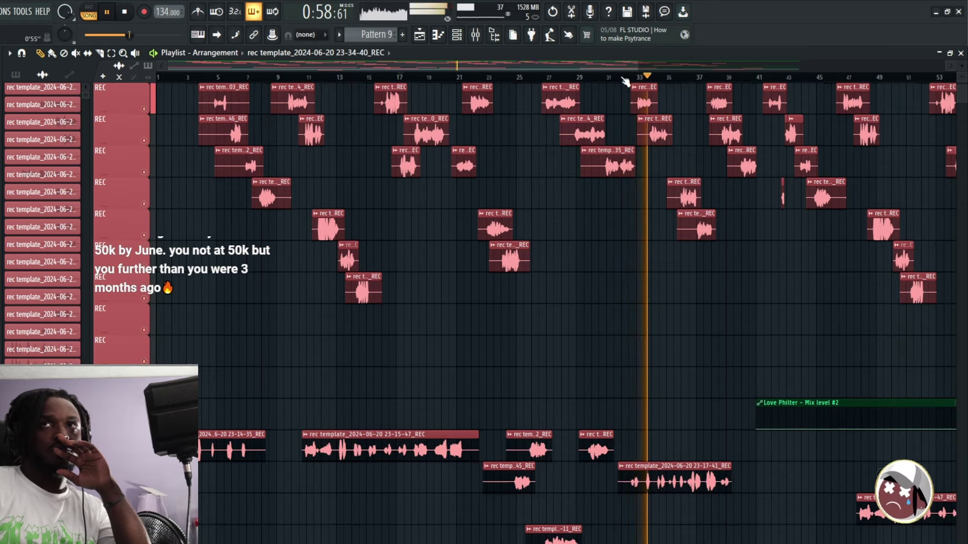
left_click(616, 78)
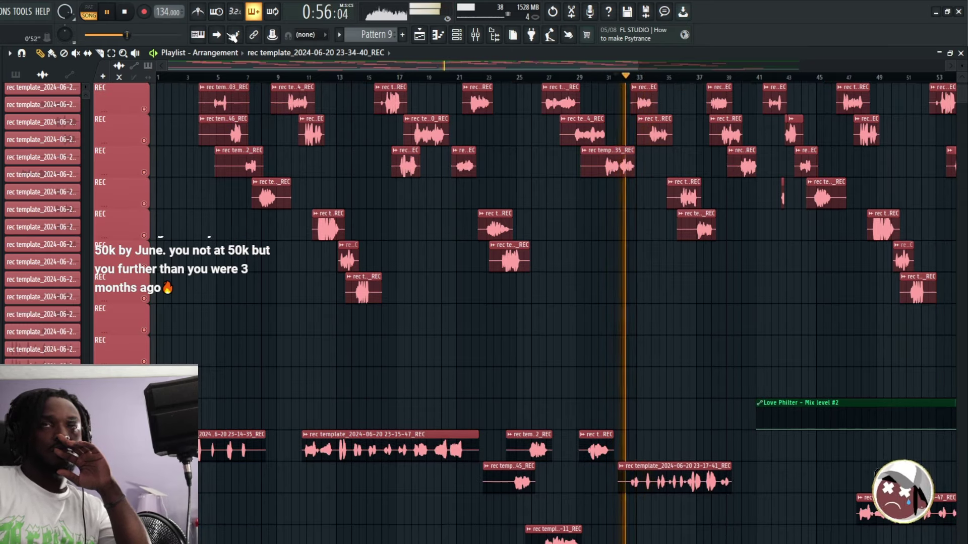
left_click(145, 12)
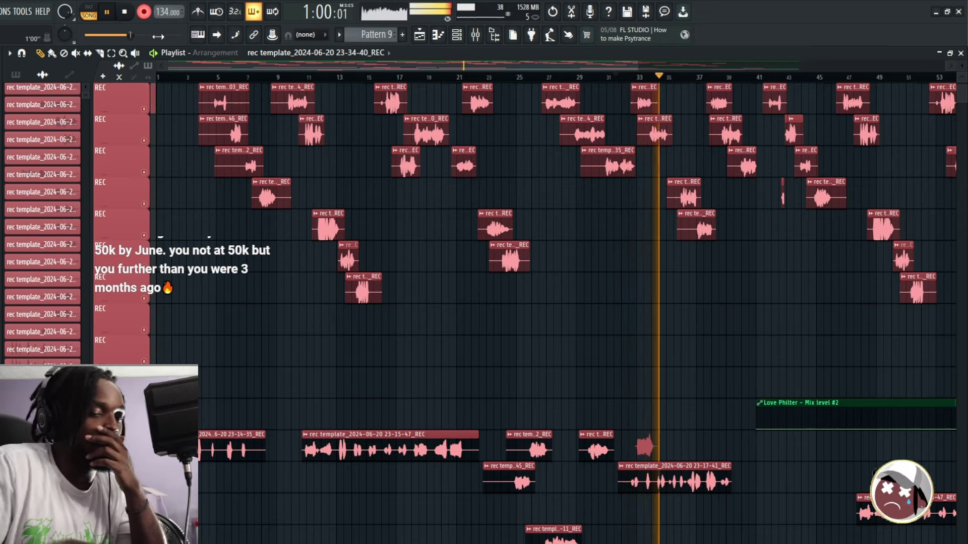
key("space")
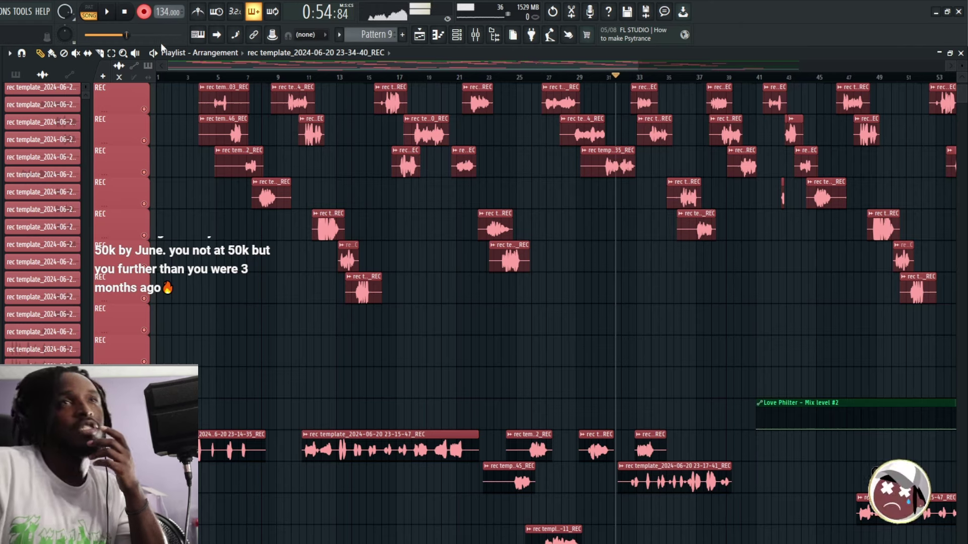
Route the new ad-lib take near bar 33 on Track 14 to mixer track 3 (adlib) and play it back
double_click(649, 446)
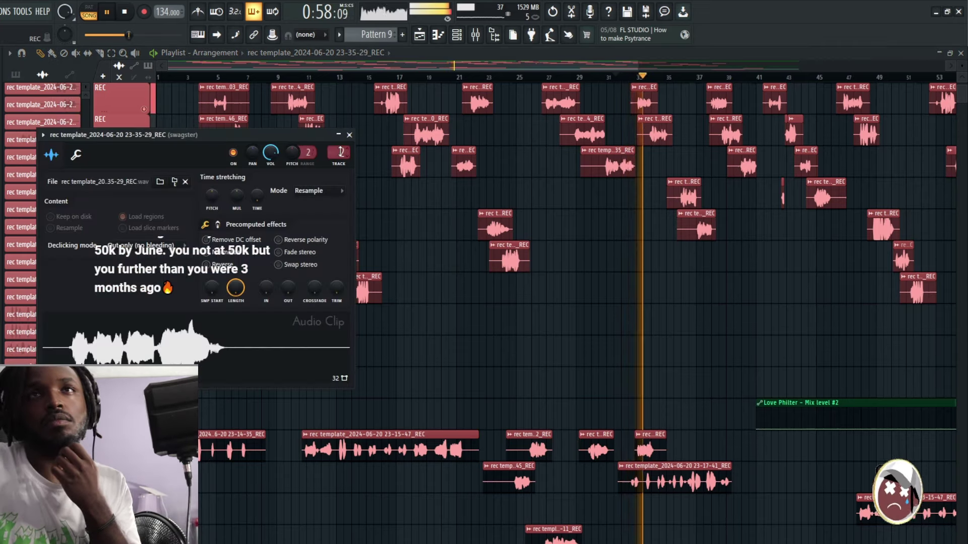
left_click_drag(348, 152, 348, 156)
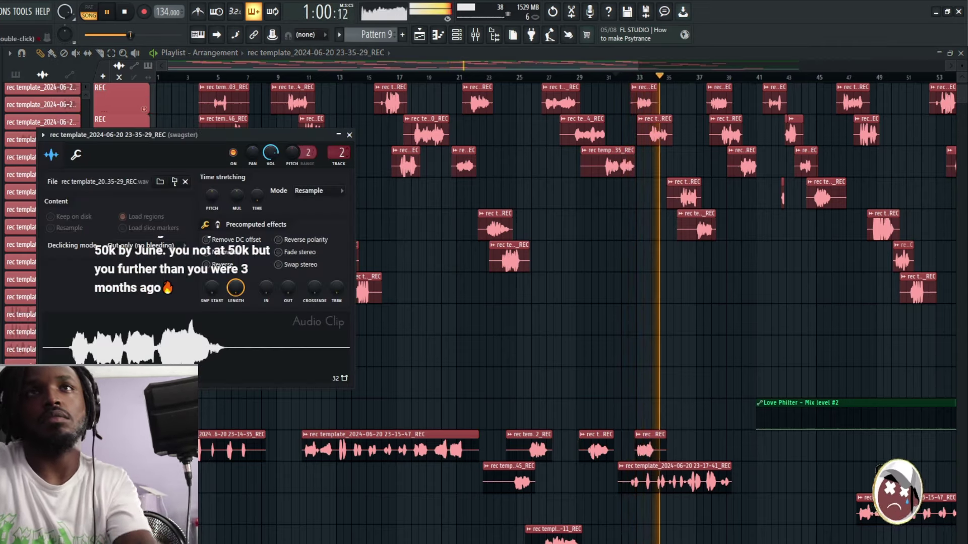
key("space")
key("space")
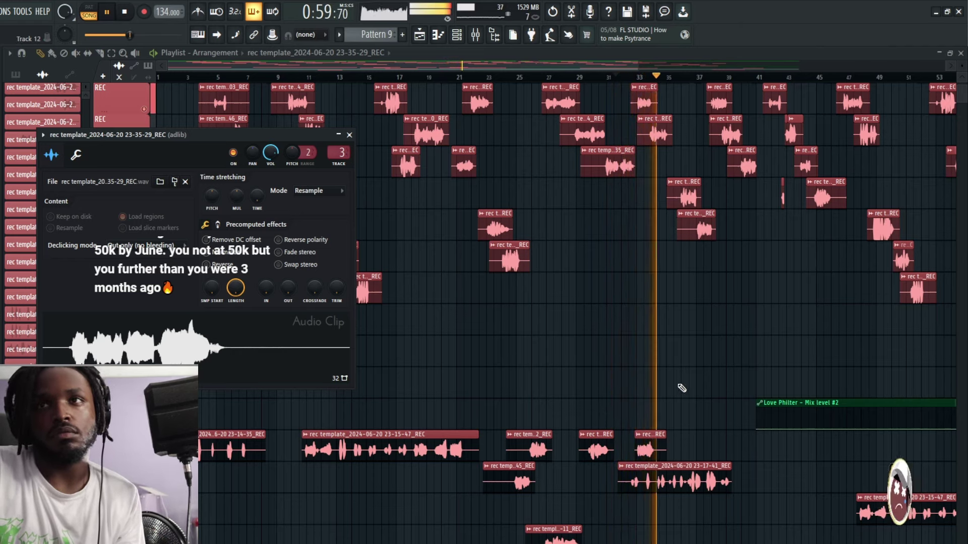
Record another ad-lib take from about bar 32 and route it to mixer track 3 (adlib)
left_click(626, 80)
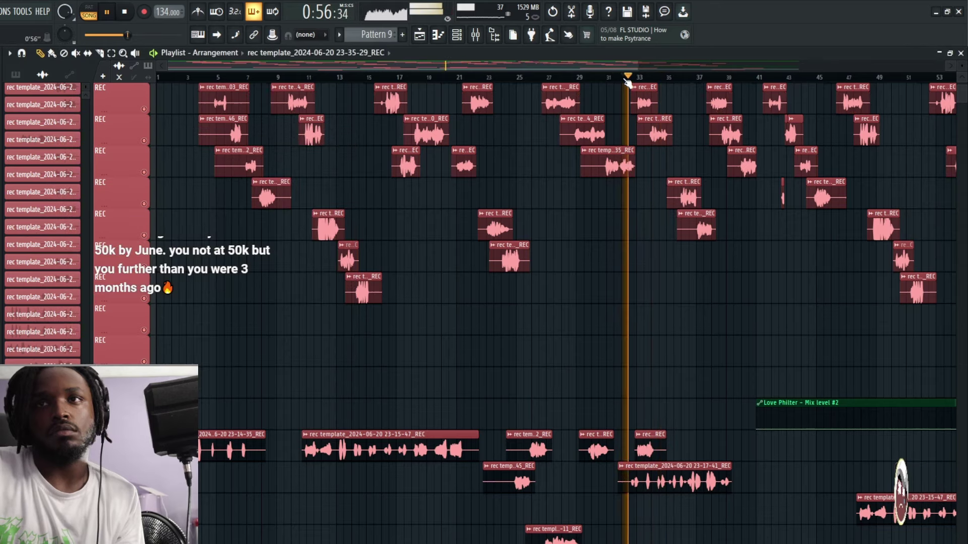
left_click(144, 12)
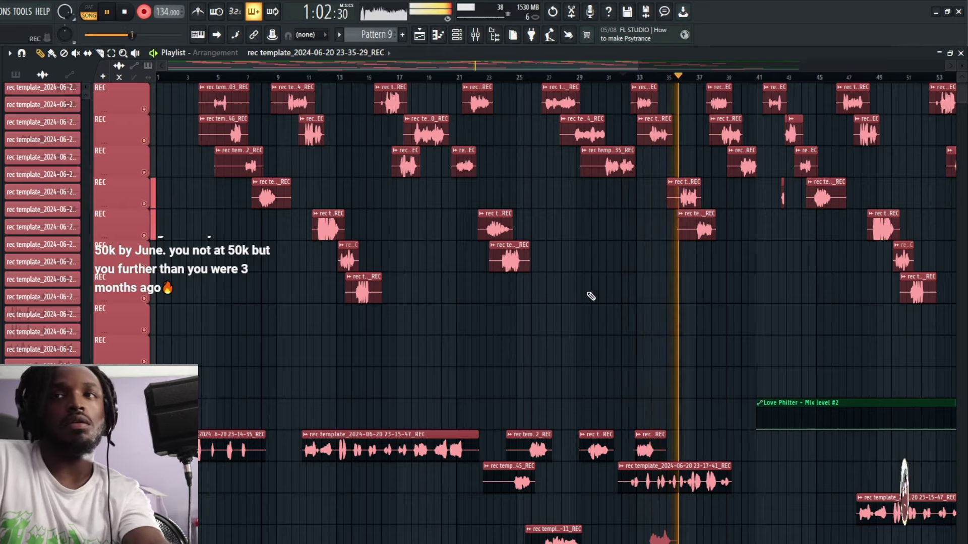
key("space")
double_click(662, 541)
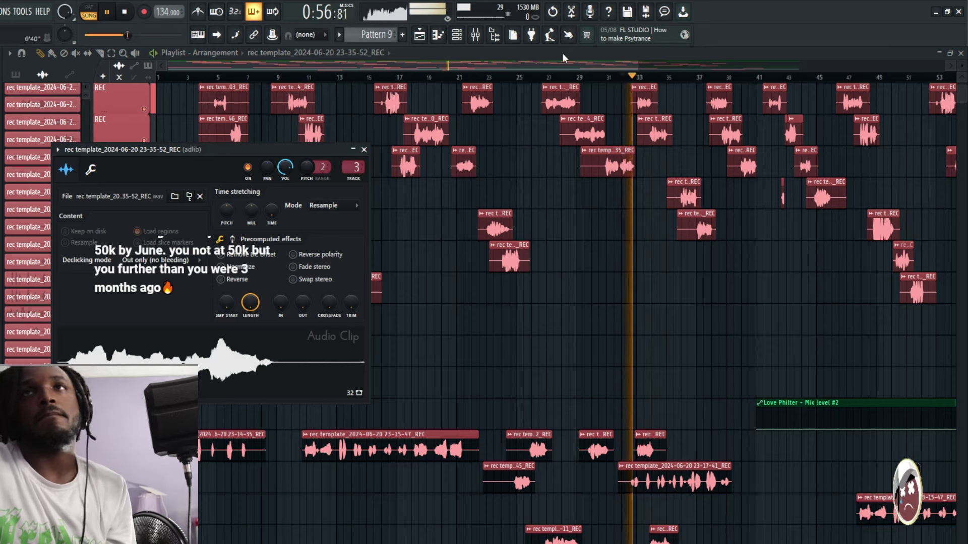
left_click_drag(638, 68, 689, 95)
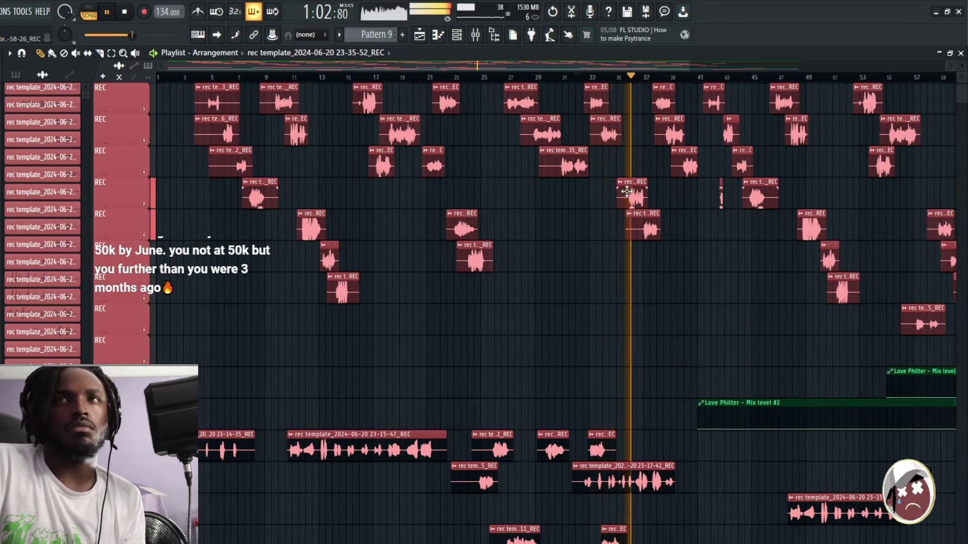
Listen on past bar 37 and record two ad-lib takes, starting near bar 39 and bar 41
scroll(627, 192, "down", 1)
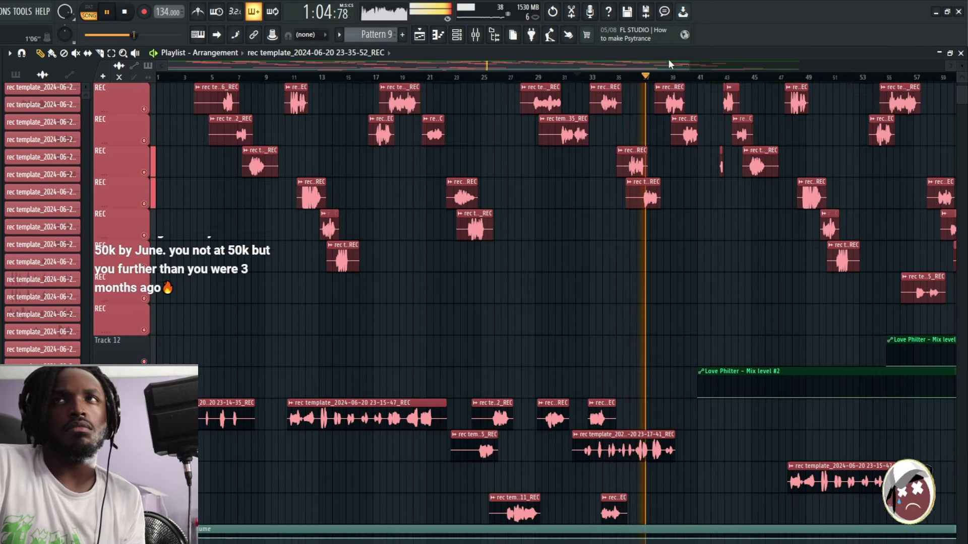
left_click_drag(686, 66, 896, 104)
scroll(732, 168, "down", 3)
scroll(623, 137, "up", 6)
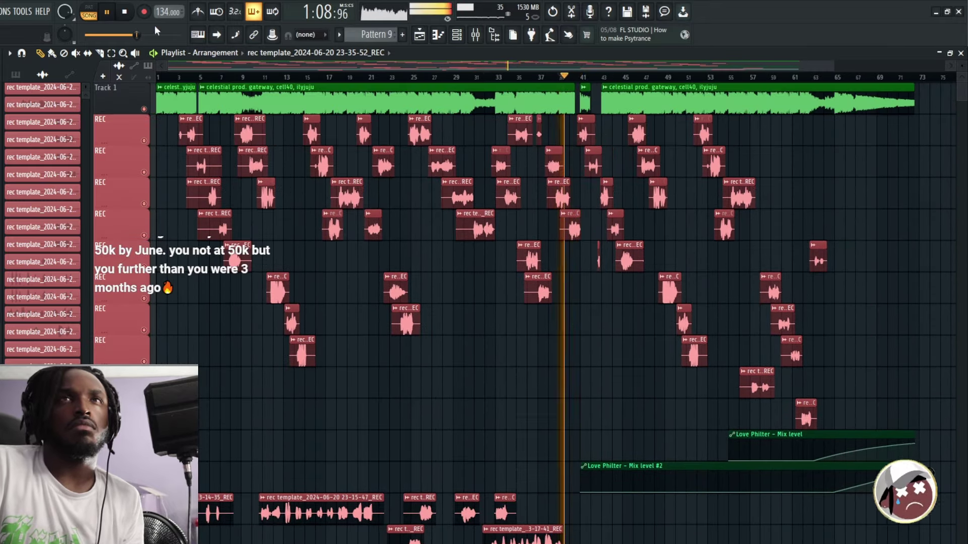
left_click(132, 19)
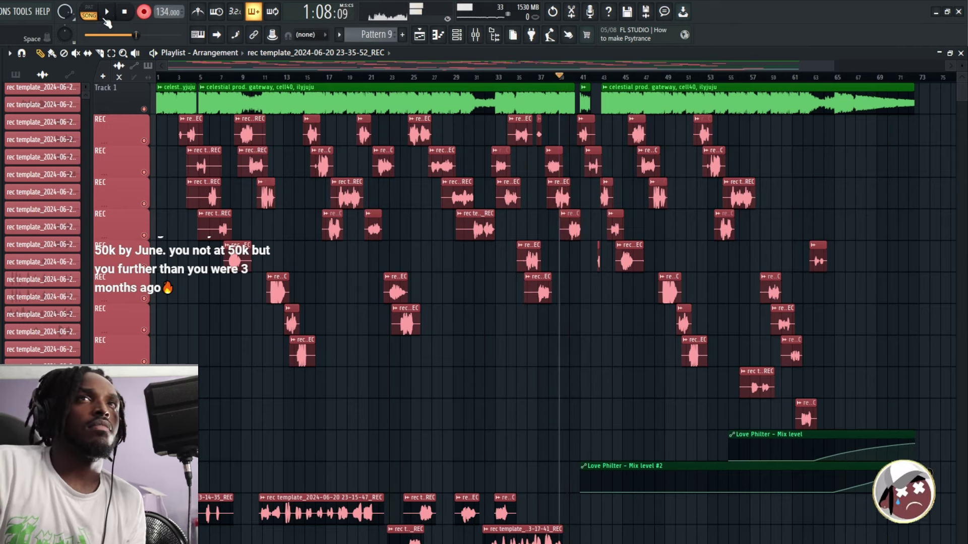
left_click(106, 19)
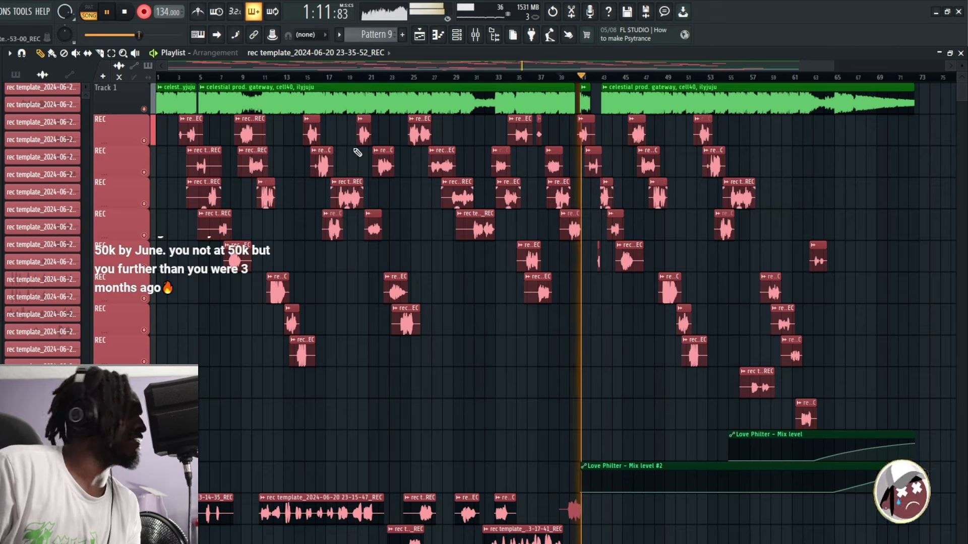
left_click(144, 12)
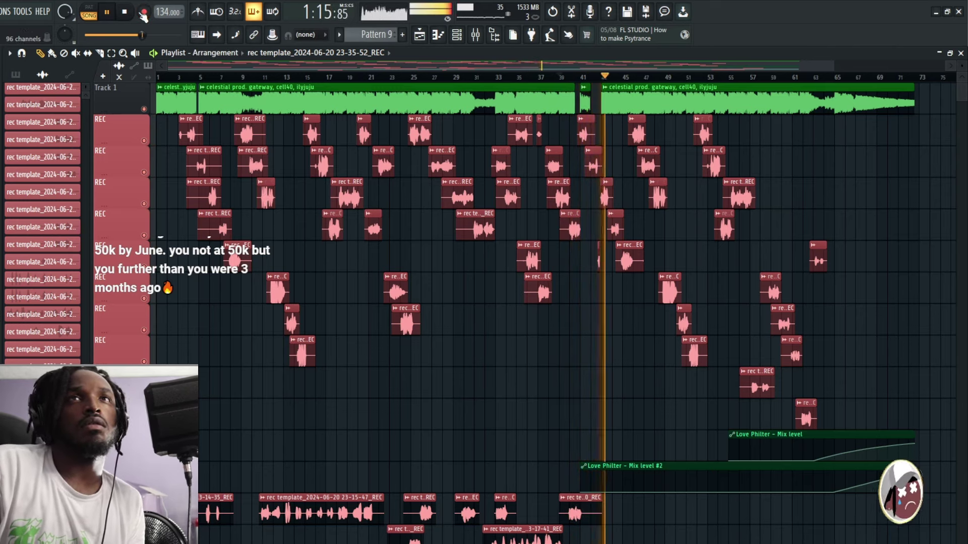
left_click(566, 81)
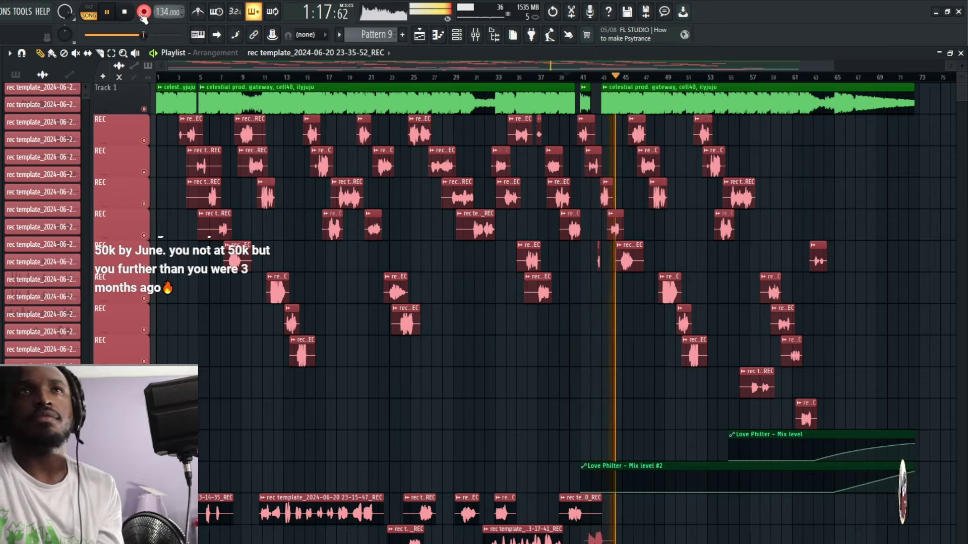
key("space")
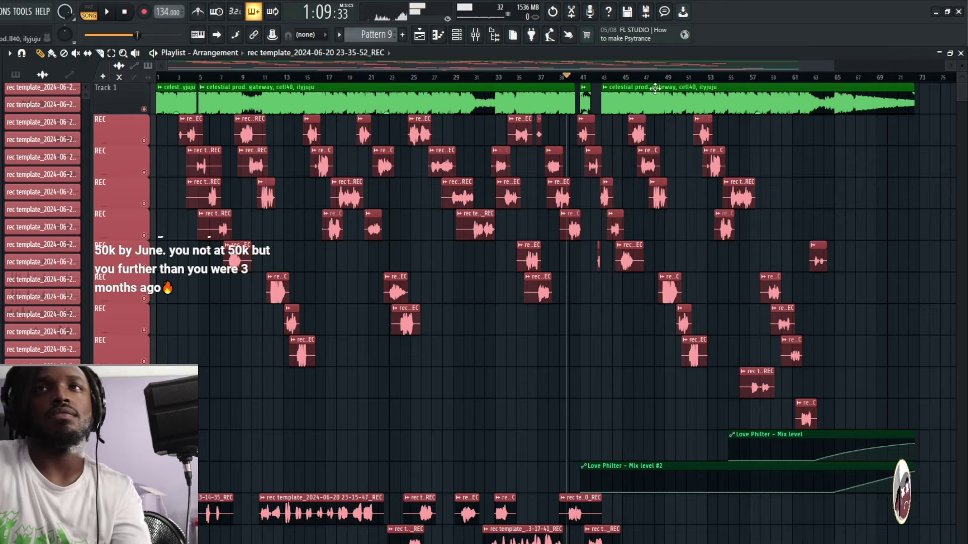
Open Auto-Tune Artist on the REC mixer track and check its tuning settings
left_click(479, 36)
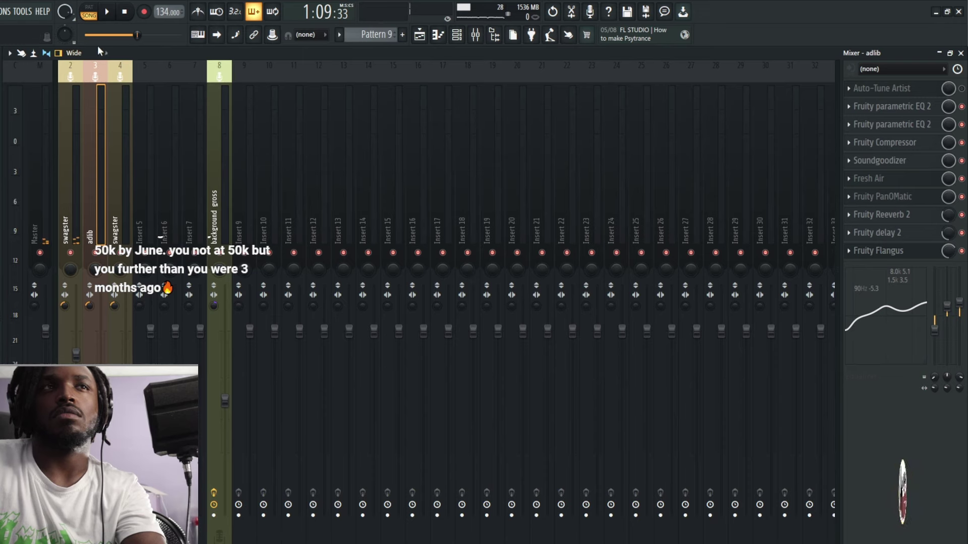
left_click(72, 98)
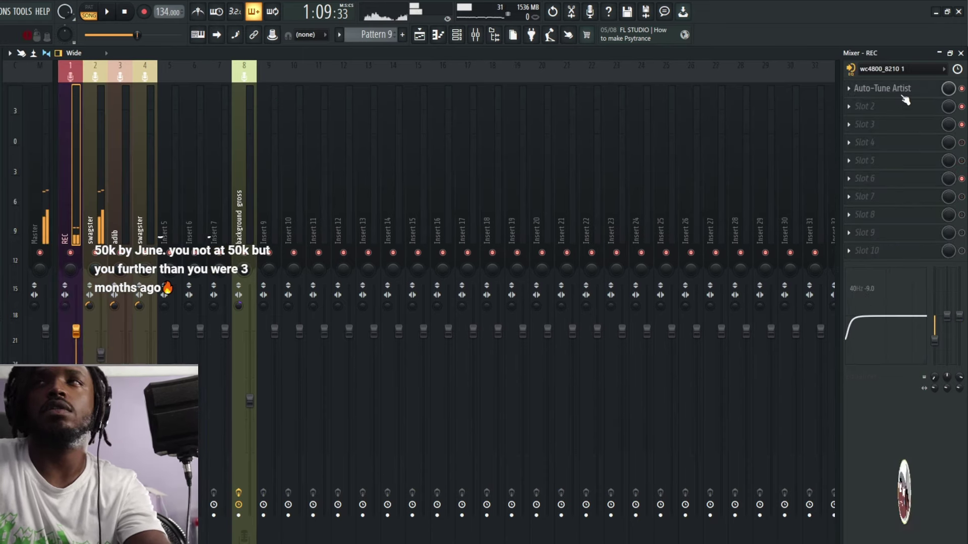
left_click(902, 94)
left_click_drag(143, 329, 157, 301)
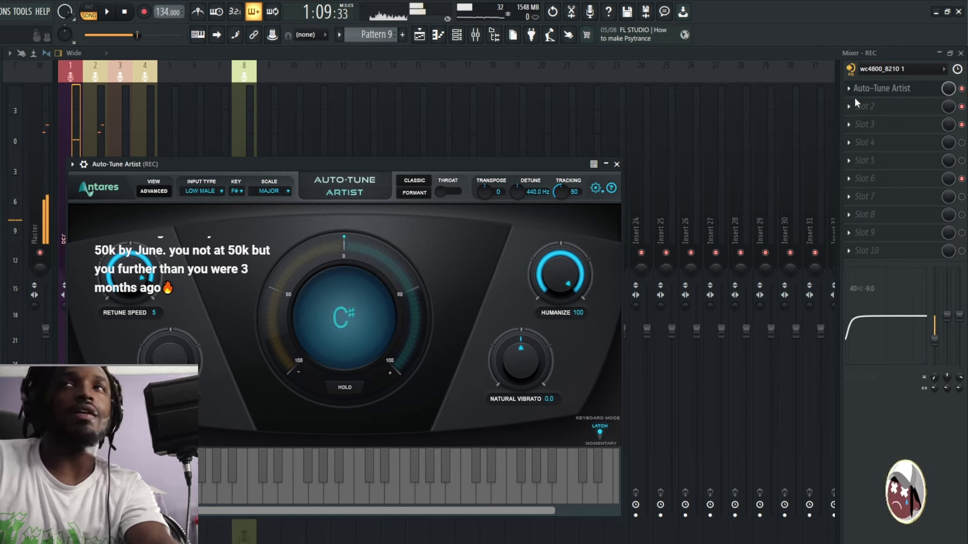
Record another ad-lib take from shortly after bar 39 to double the previous one
left_click(950, 54)
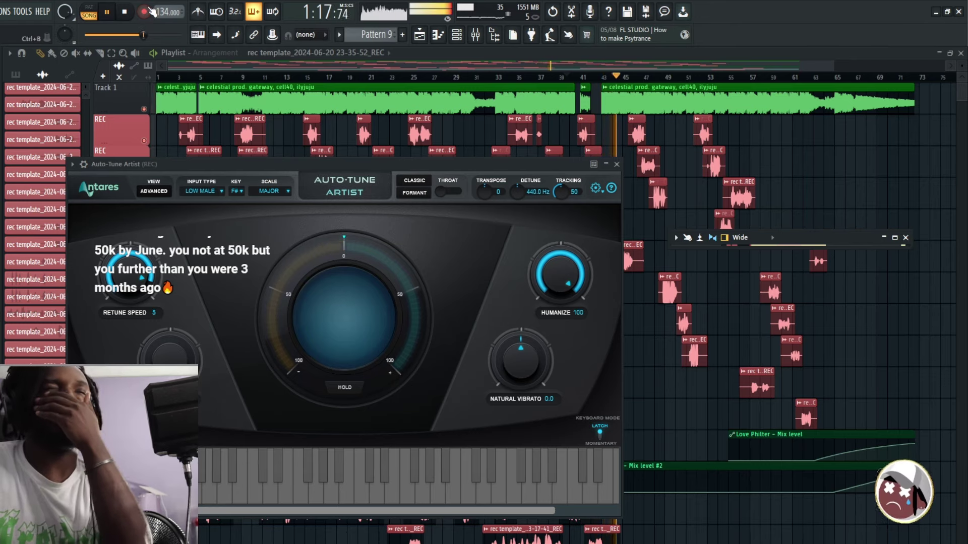
key("space")
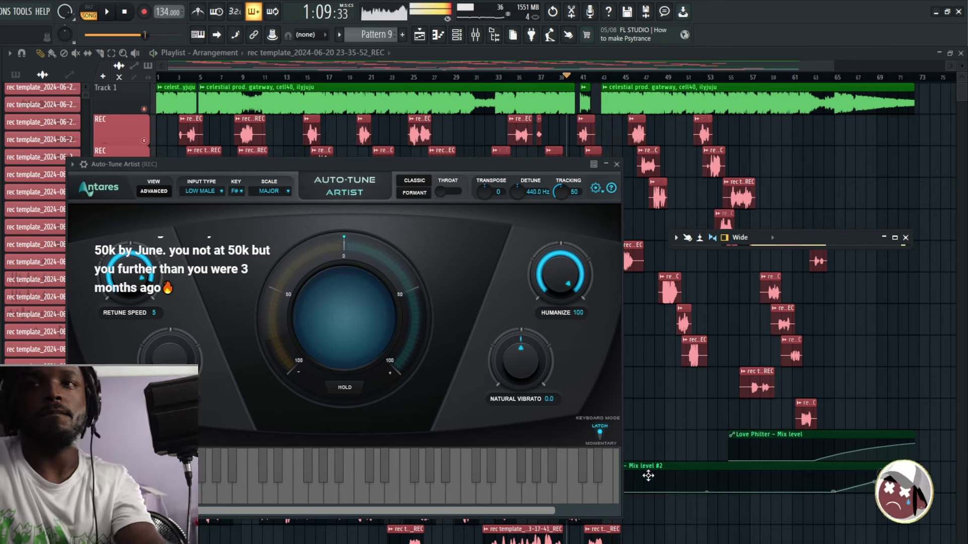
right_click(669, 368)
Route the newest take near bar 40 on Track 17 to mixer track 4 (swagster)
scroll(669, 362, "down", 8)
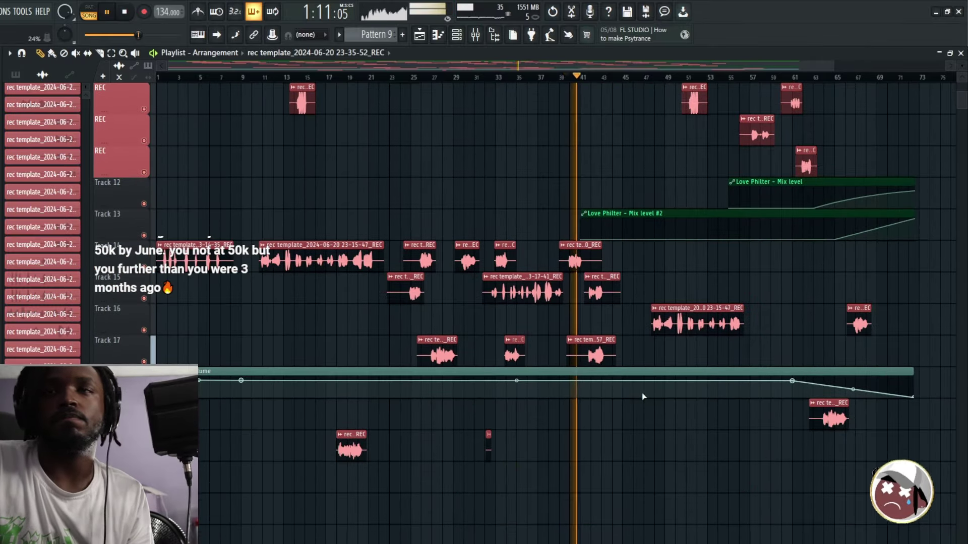
double_click(586, 344)
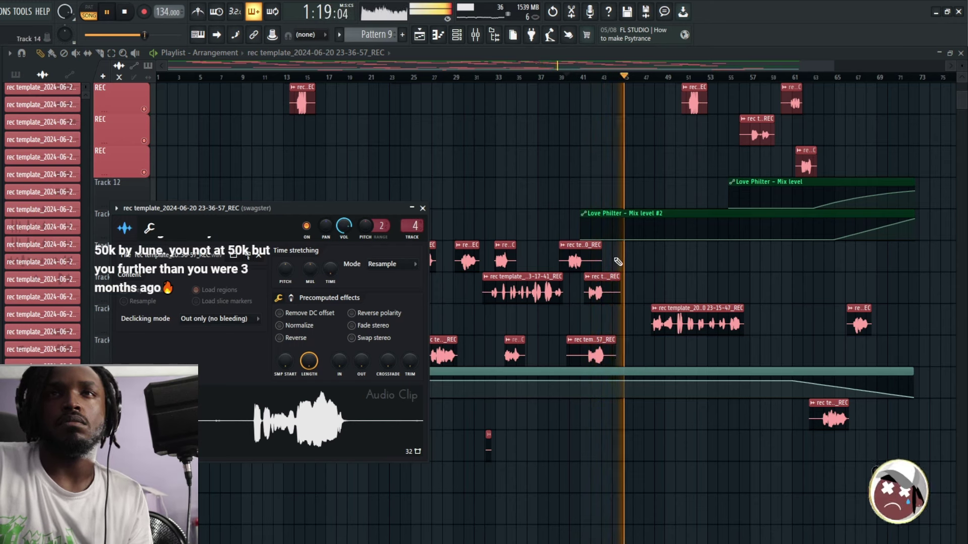
left_click(423, 208)
Route the take near bar 41 on Track 15 to mixer track 3 (adlib) and delete the tiny clip near bar 32
double_click(421, 246)
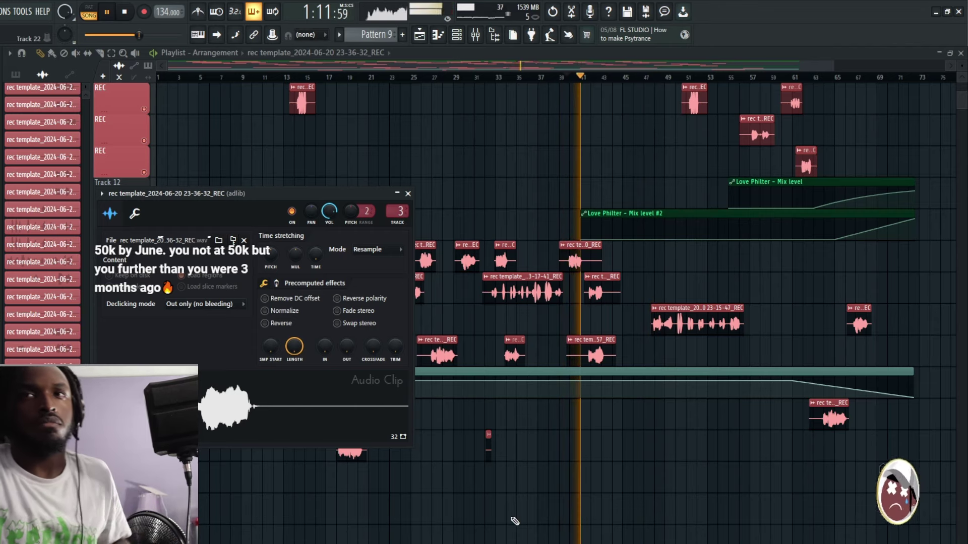
key("Escape")
right_click(488, 447)
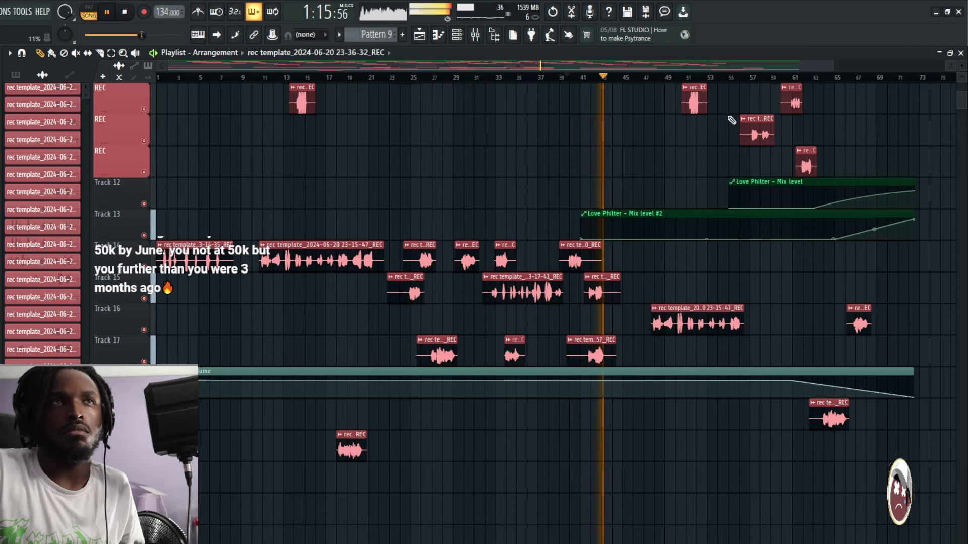
Adjust the panning of the doubled ad-lib takes near bar 42 on Tracks 15 and 17 in their clip settings
left_click_drag(831, 61, 905, 91)
left_click(525, 79)
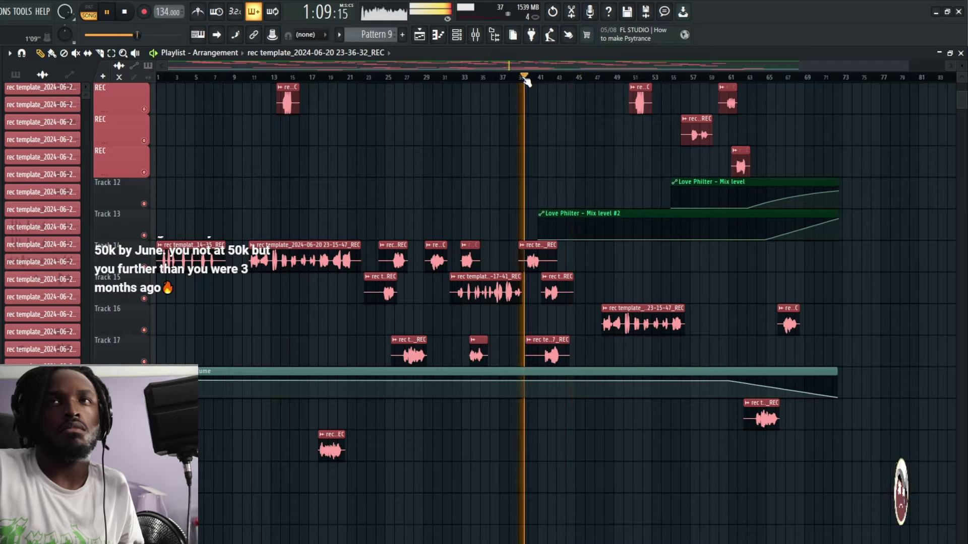
scroll(527, 80, "up", 5)
double_click(639, 283)
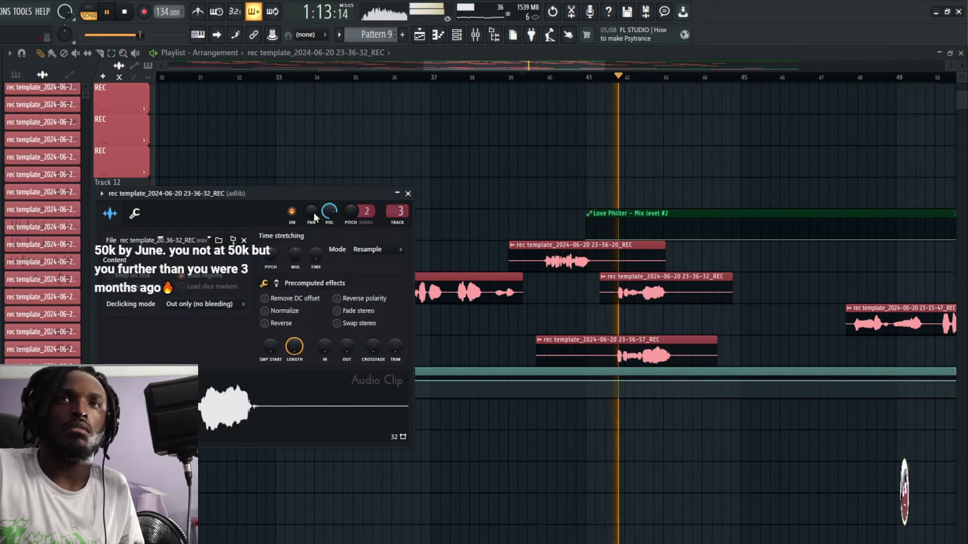
double_click(612, 340)
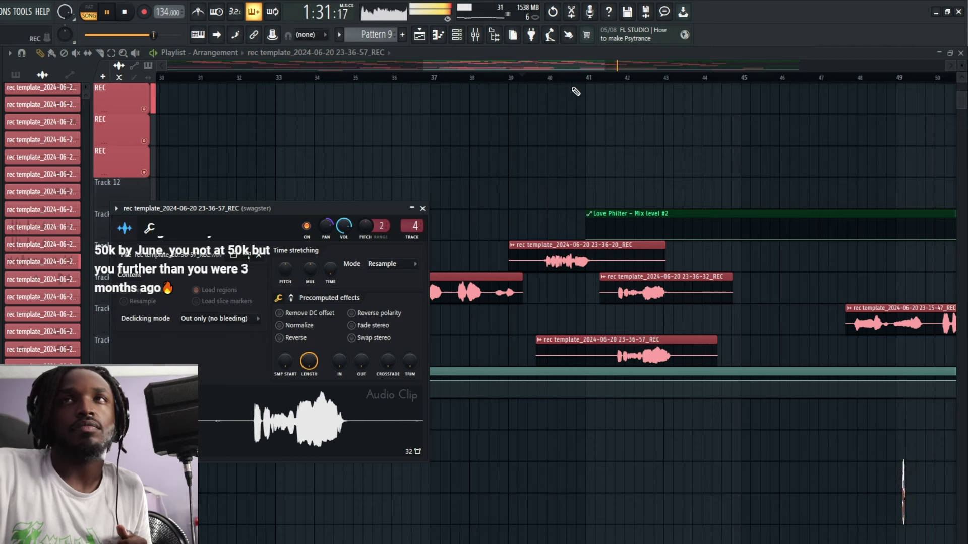
Play the song from about bar 39 to review the new ad-libs, then replay the ending from about bar 55
left_click_drag(588, 83, 513, 102)
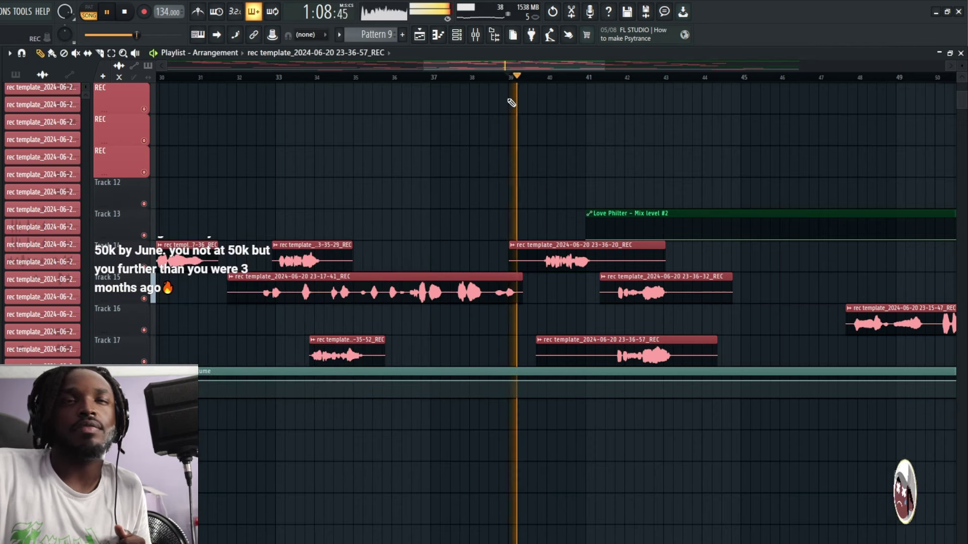
left_click(107, 12)
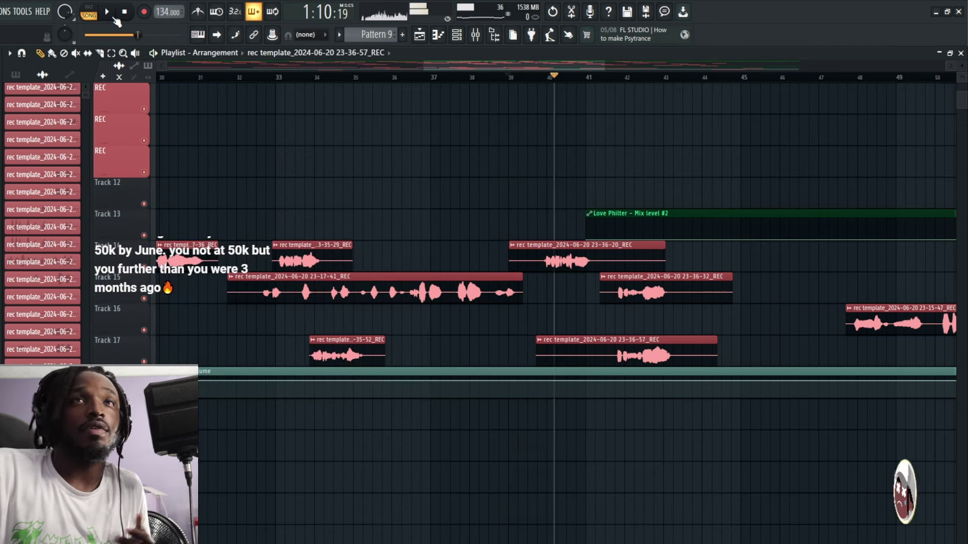
left_click(111, 15)
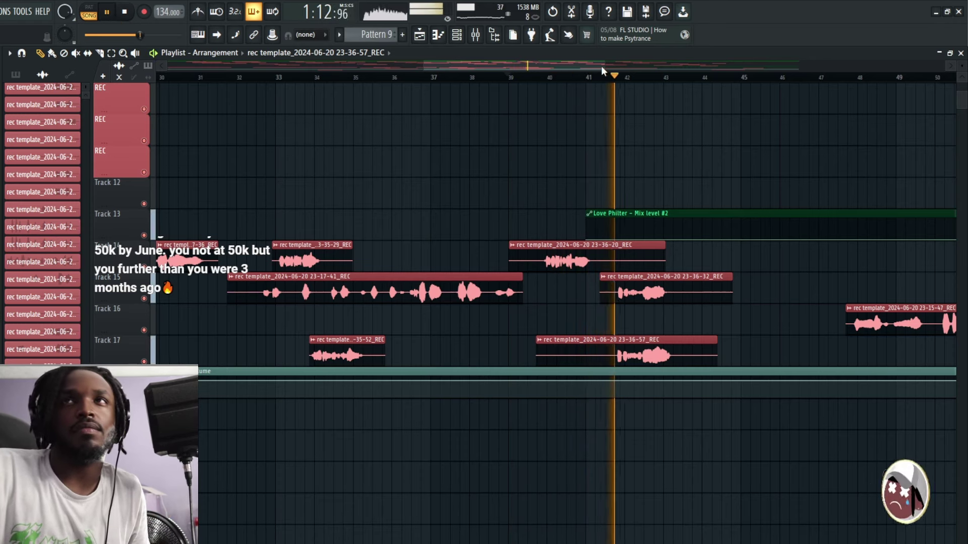
left_click_drag(602, 65, 964, 89)
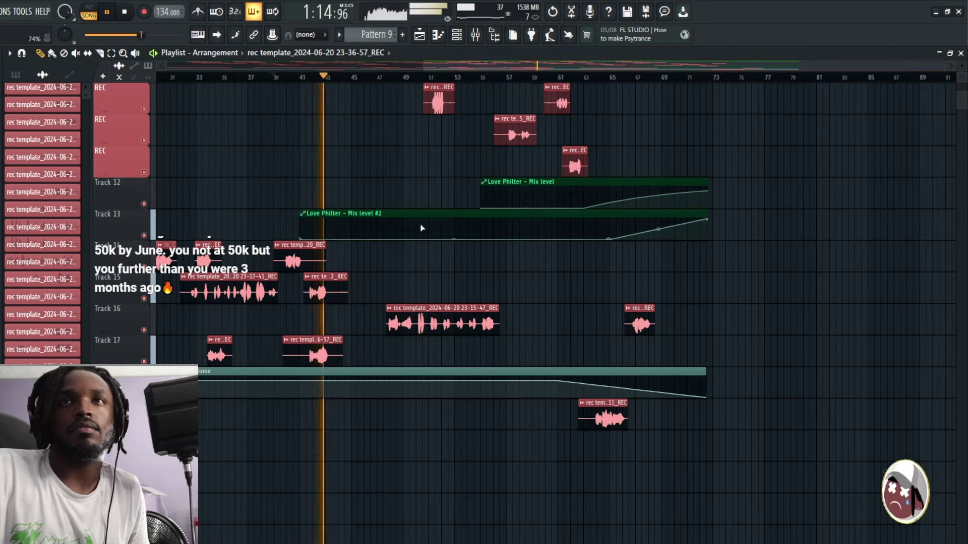
scroll(418, 217, "up", 5)
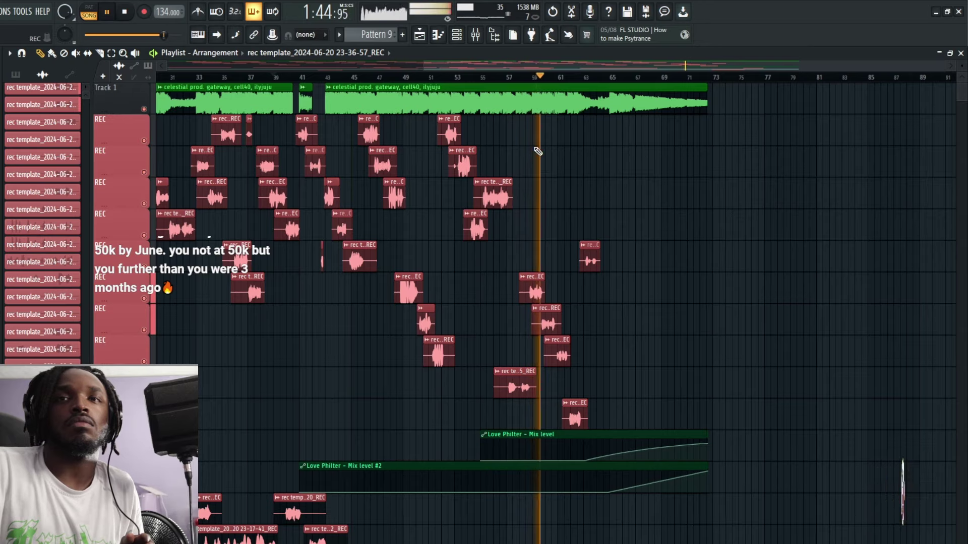
left_click(493, 76)
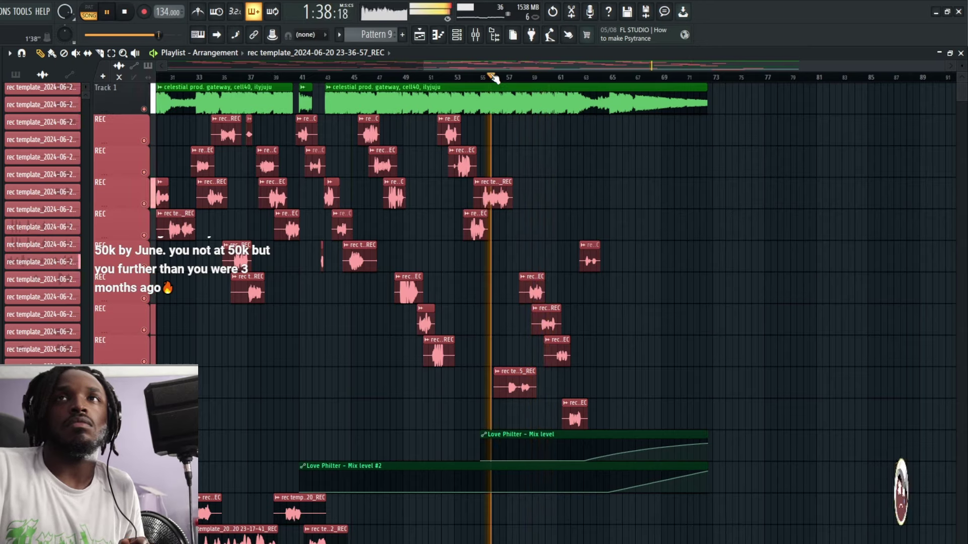
scroll(493, 77, "up", 5)
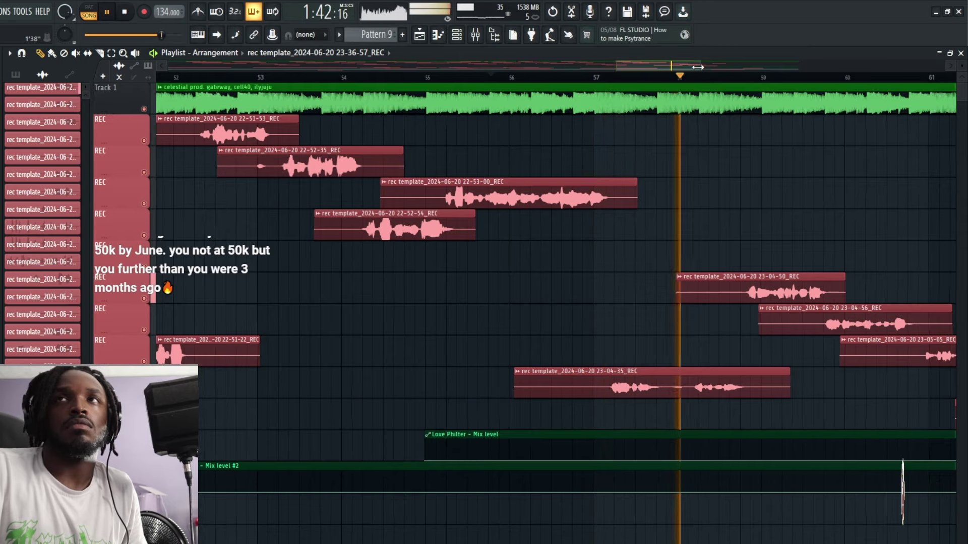
Slice the vocal take starting at bar 58 in two places, isolating a short piece at the beginning of its phrase
left_click_drag(698, 66, 810, 66)
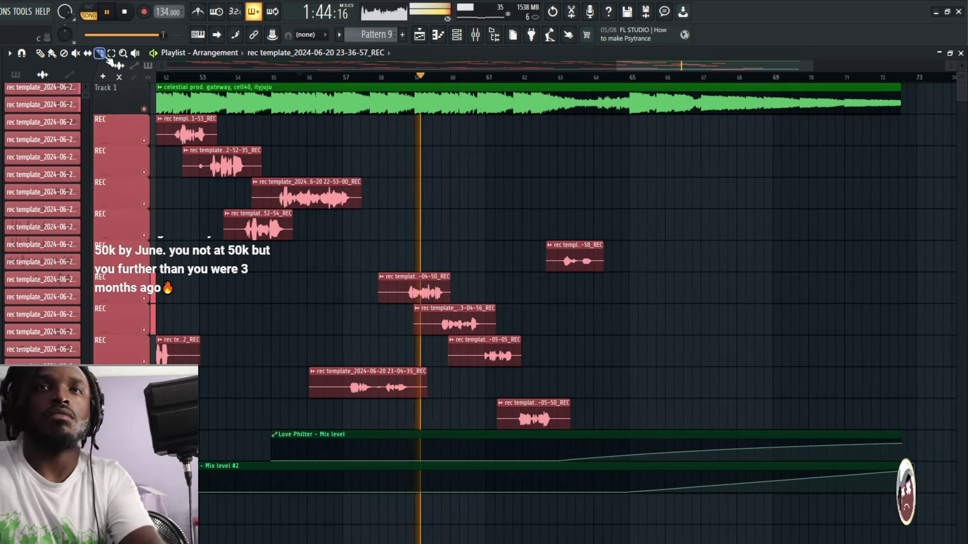
left_click(396, 79)
scroll(396, 80, "up", 5)
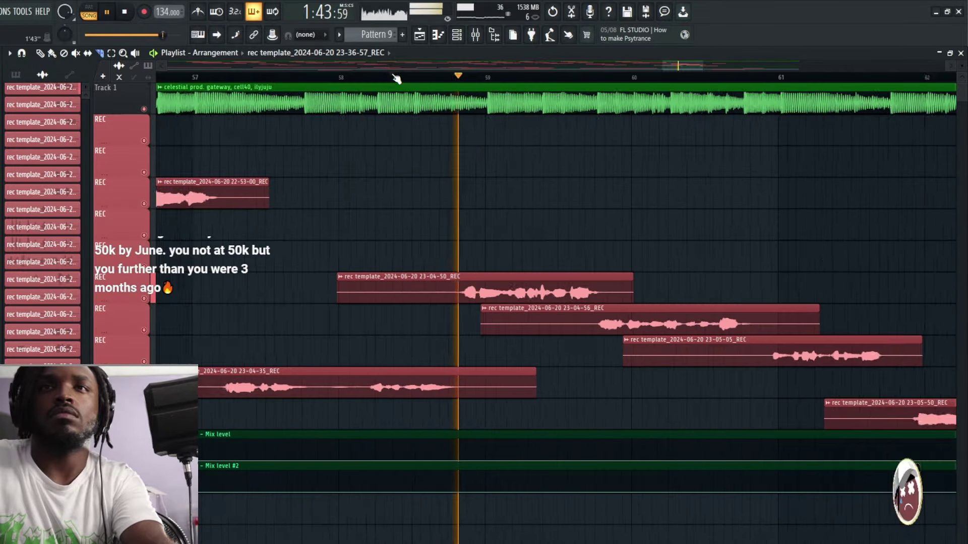
key("space")
key("space")
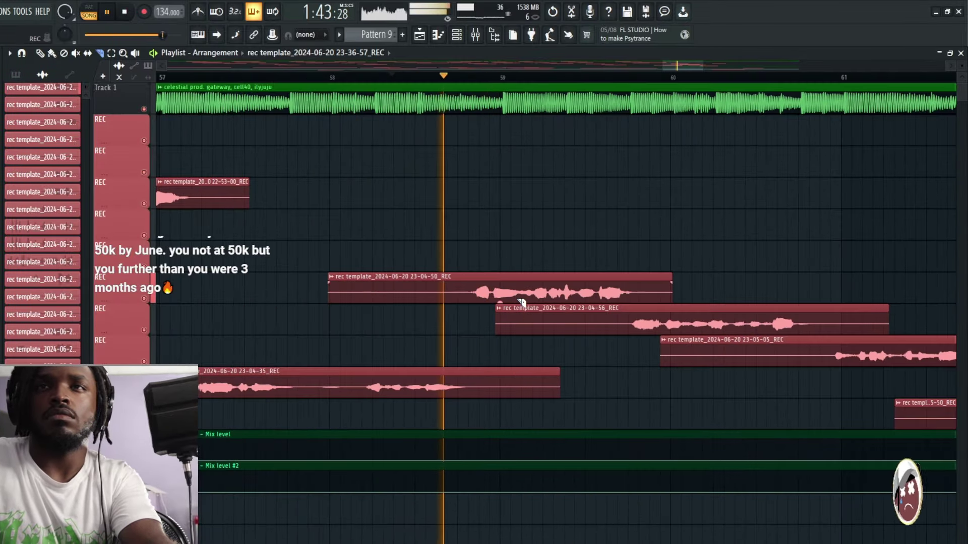
left_click_drag(517, 300, 491, 281)
key("space")
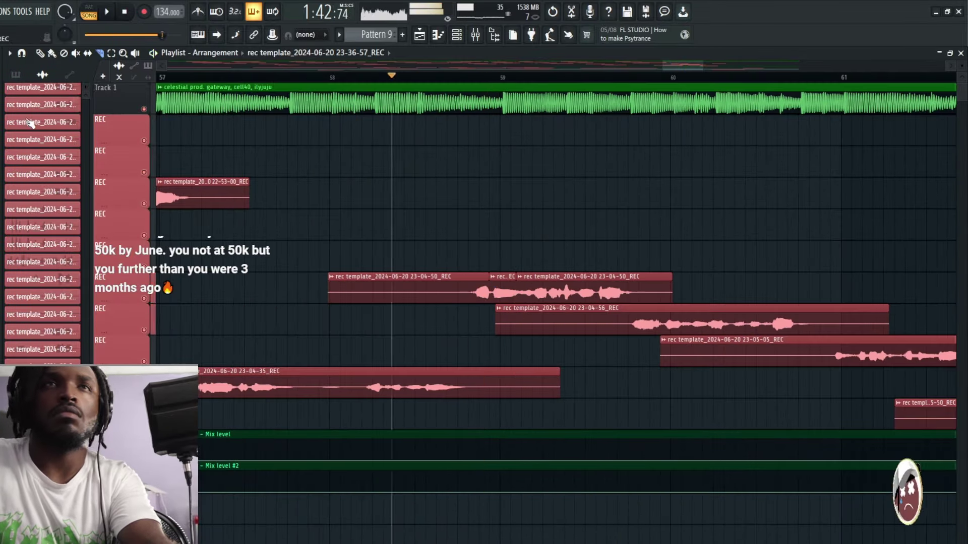
Duplicate the short vocal slice onto the track above, directly before the original slice, and play it back
key("space")
left_click(40, 54)
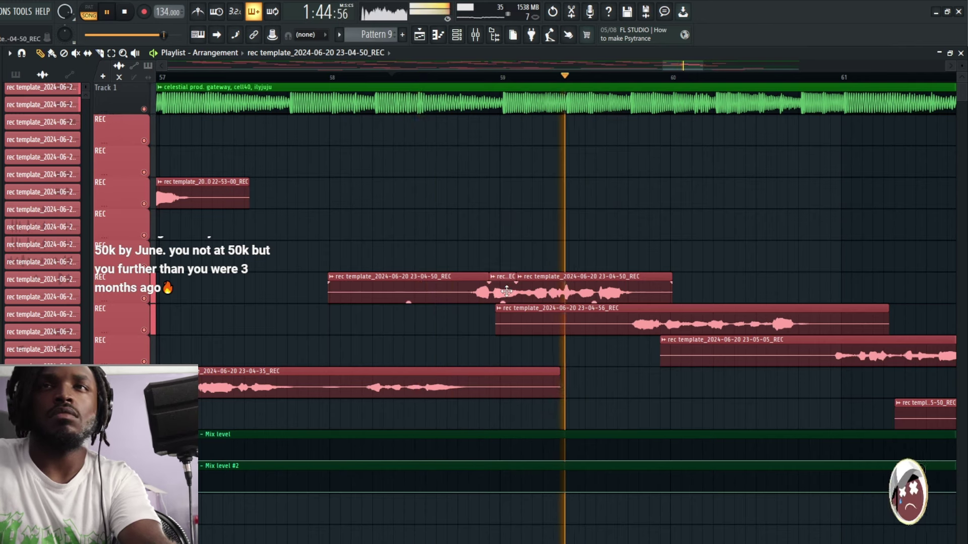
left_click_drag(497, 288, 480, 263)
key("space")
key("space")
key("space")
key("space")
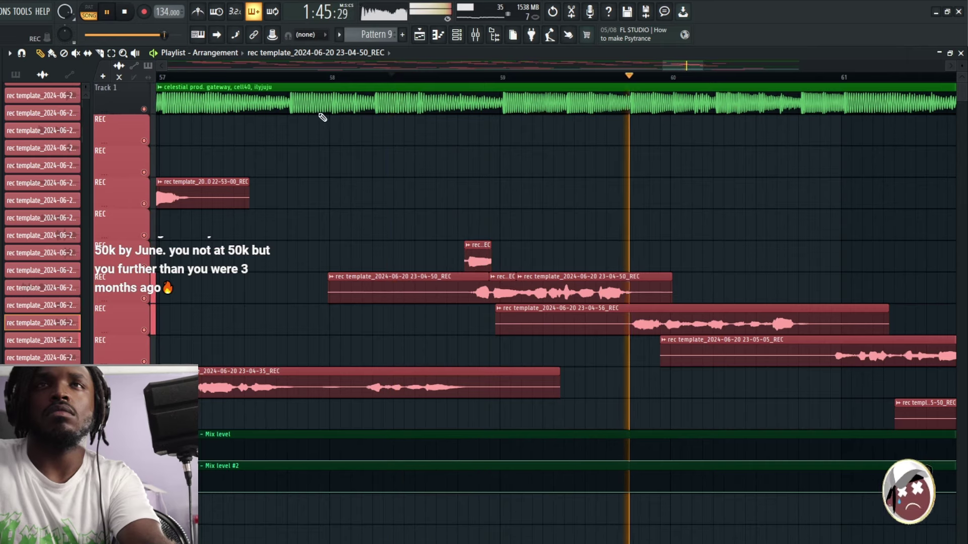
Remove the leading piece of the sliced take between bar 58 and the short slice, and replay the section
left_click(273, 77)
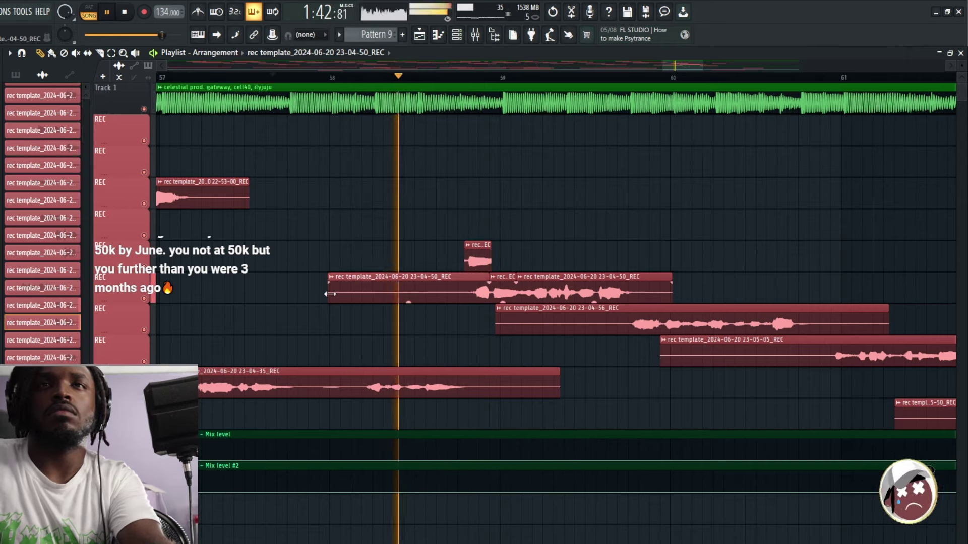
left_click_drag(329, 292, 476, 292)
right_click(479, 299)
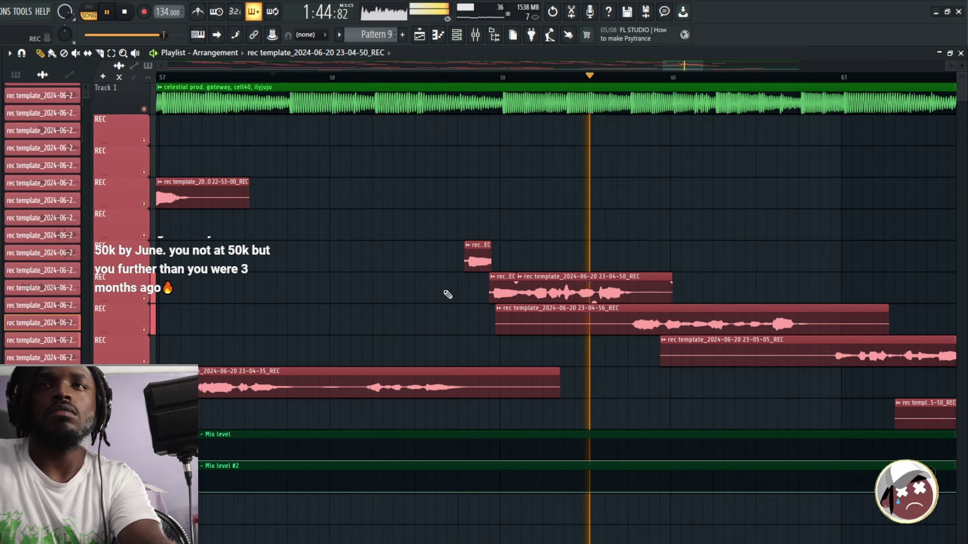
key("space")
key("space")
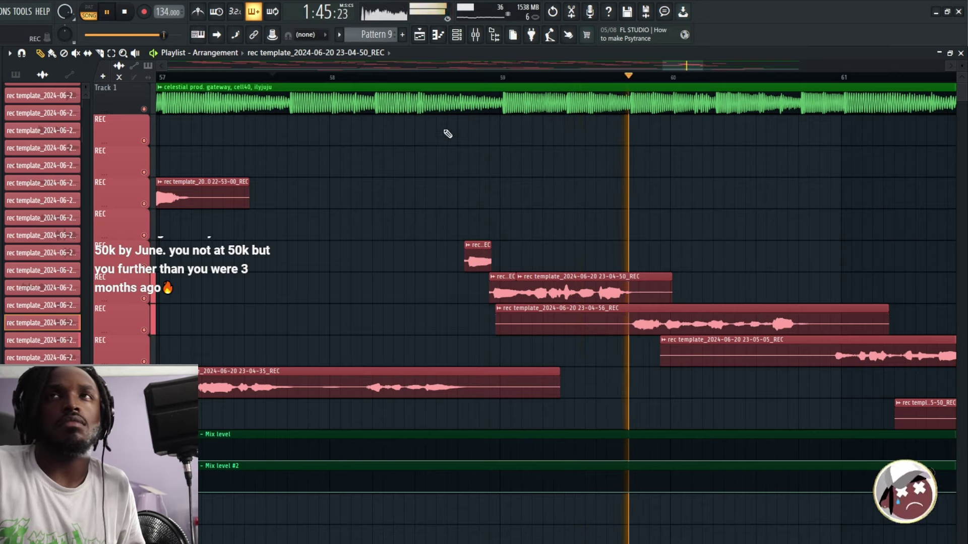
Trim the silent start off the 23-05-05 vocal take near bar 60, bringing its beginning closer to the phrase
left_click_drag(703, 66, 827, 68)
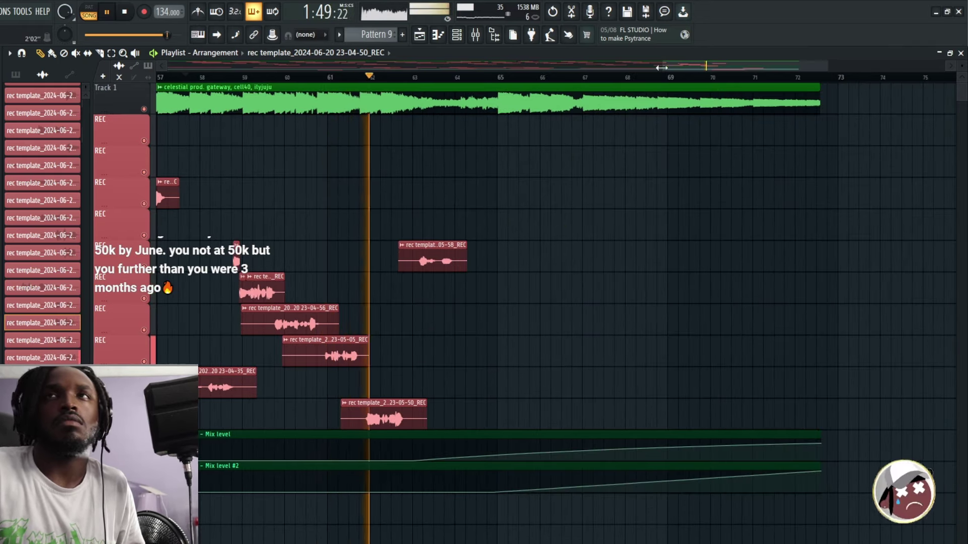
left_click_drag(664, 66, 616, 67)
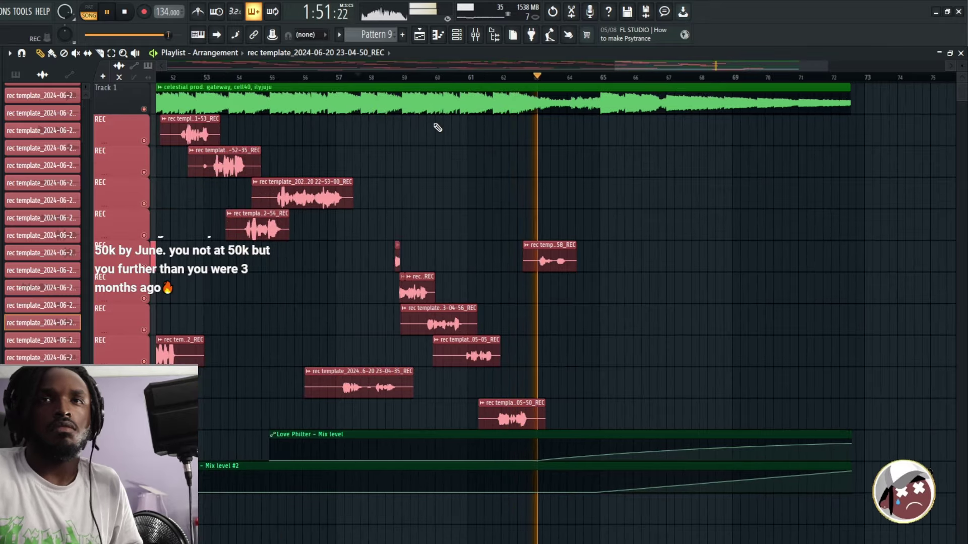
left_click_drag(435, 361, 454, 383)
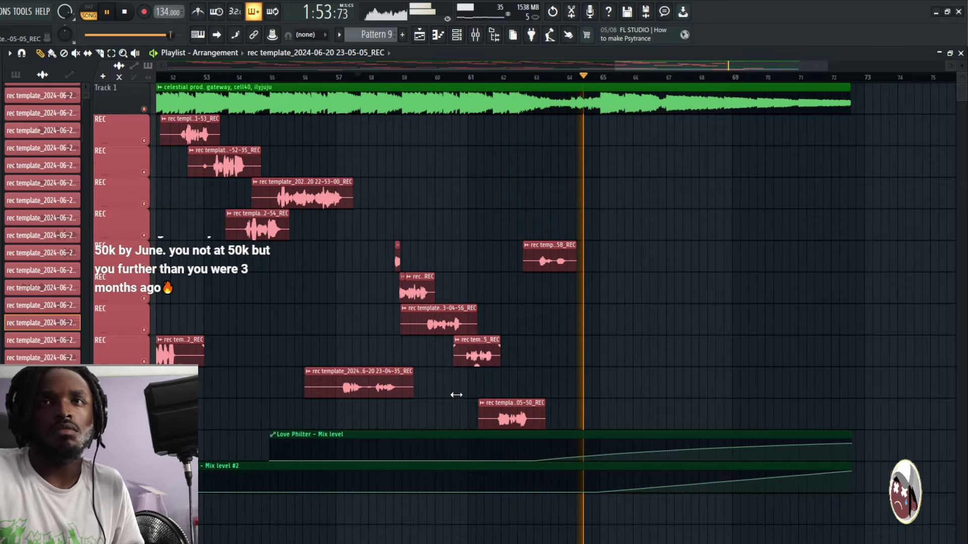
Try an extra copy of the short vocal slice one track up, ahead of the existing one near bar 58, then remove it
left_click(385, 78)
scroll(551, 186, "up", 5)
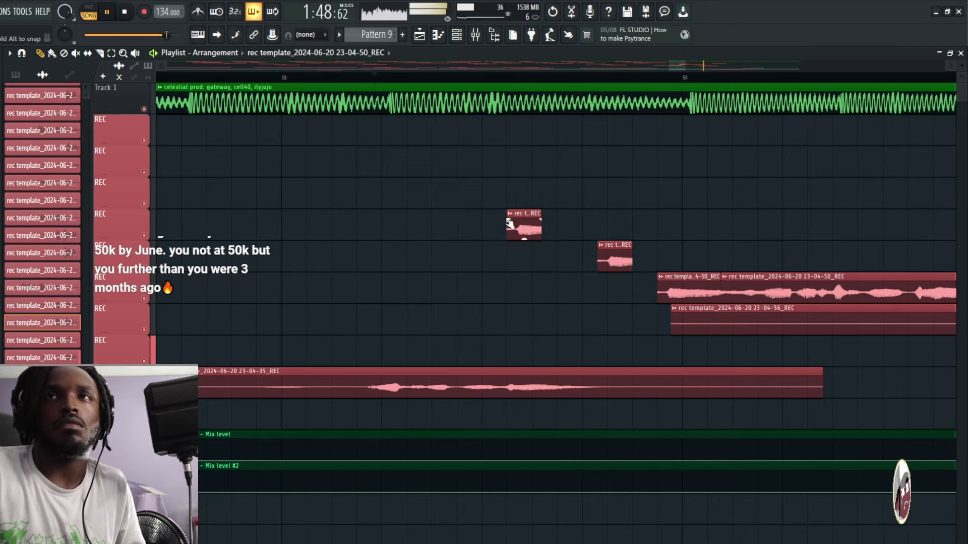
left_click(462, 80)
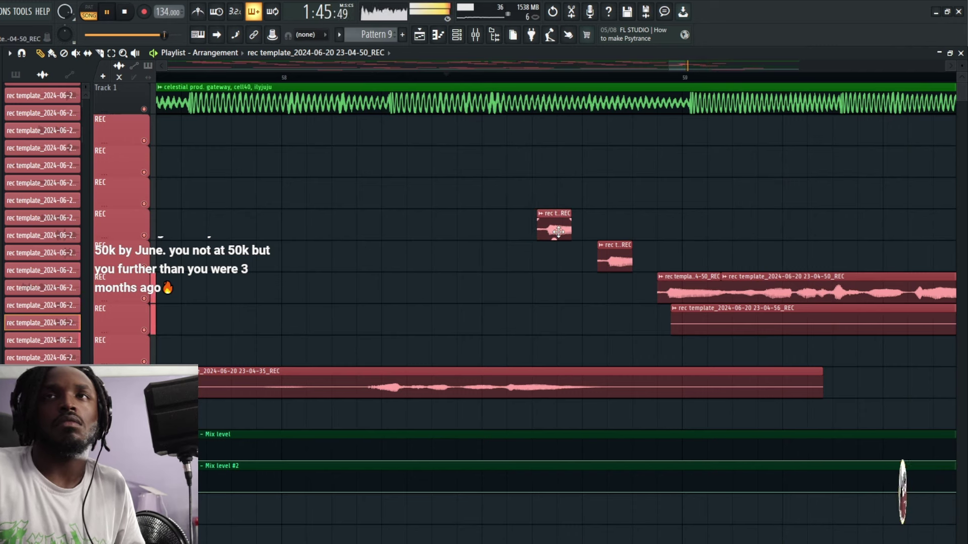
left_click(266, 75)
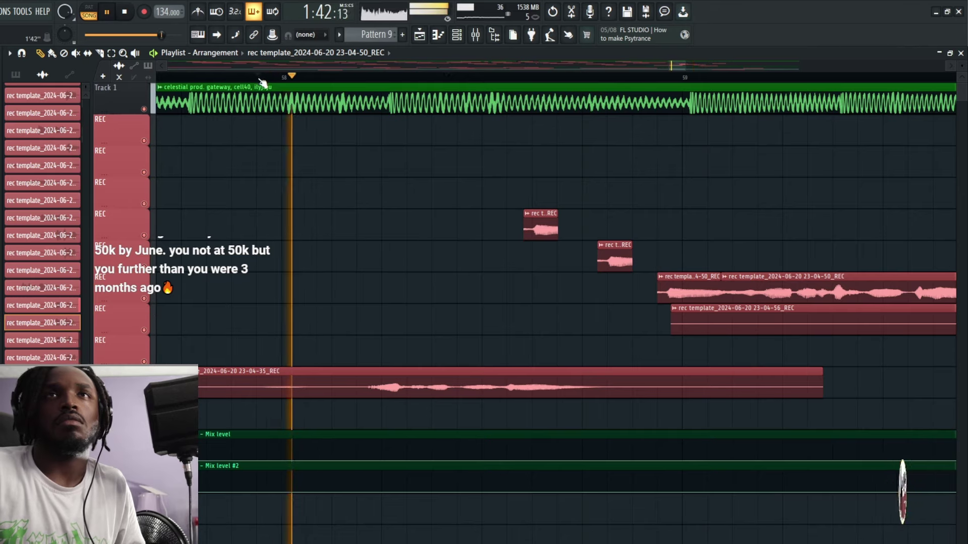
right_click(542, 226)
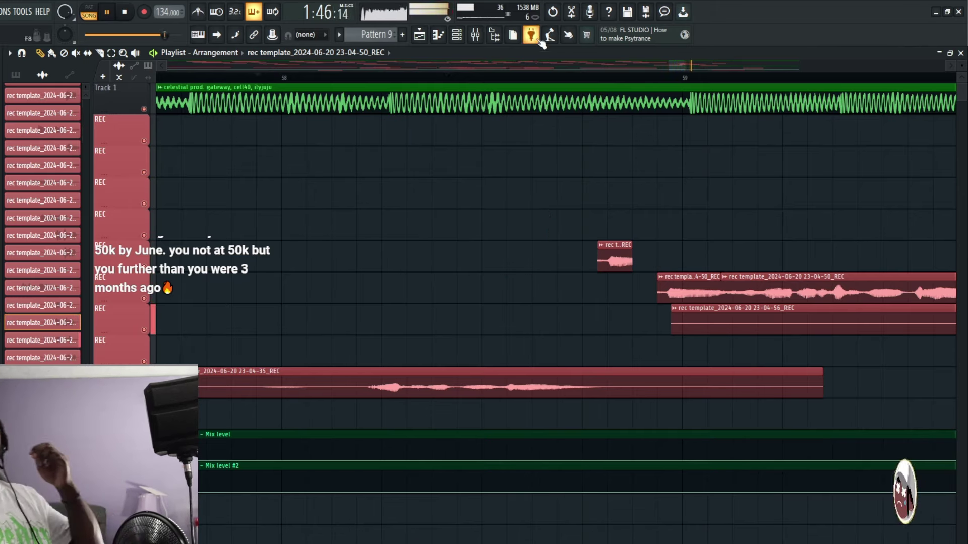
Replay the ending from about bar 58 and look over the lower tracks and the arrangement of the whole song
left_click(501, 77)
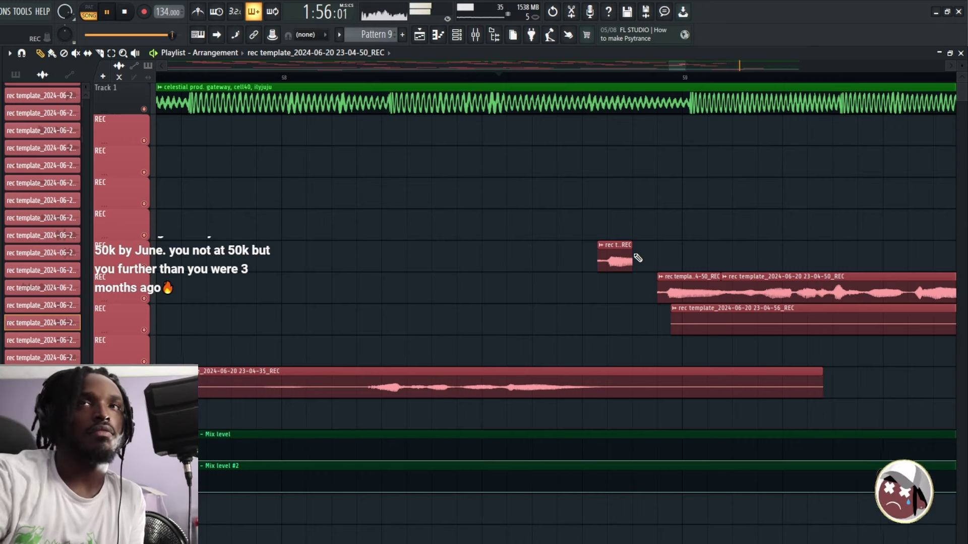
left_click(470, 81)
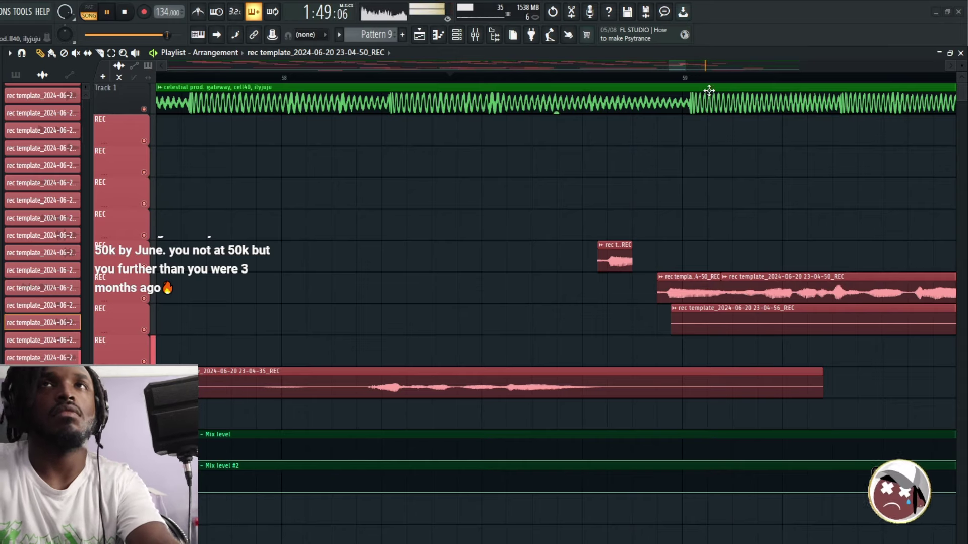
left_click_drag(685, 68, 799, 66)
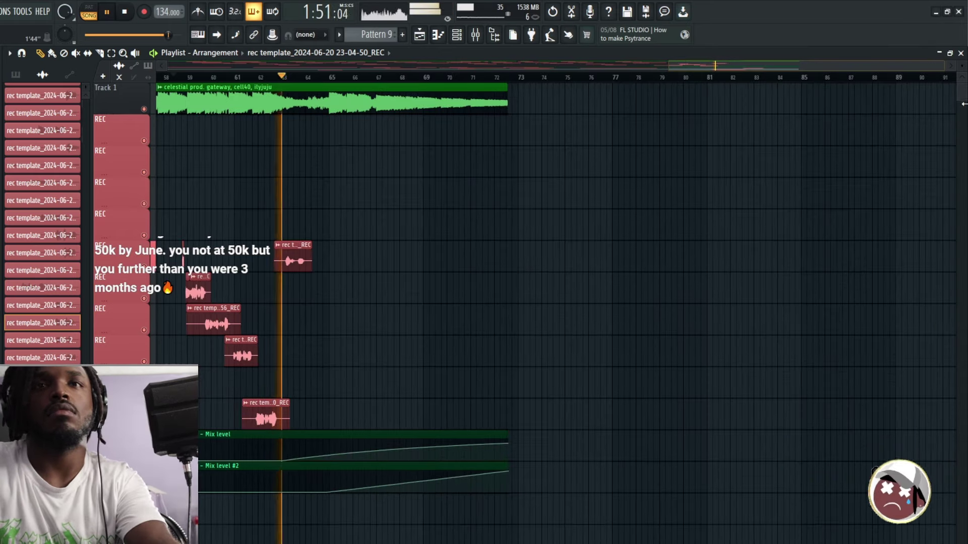
scroll(444, 190, "down", 3)
scroll(391, 191, "down", 2)
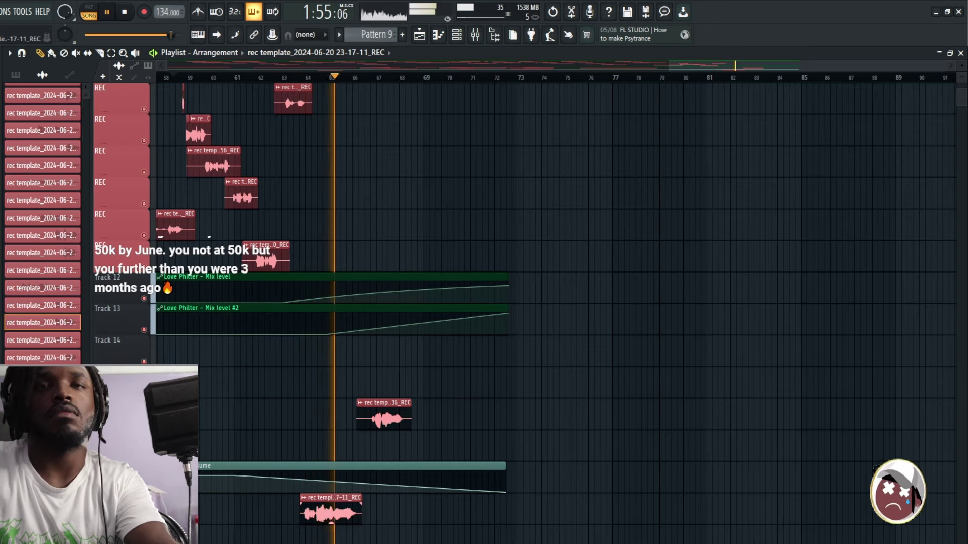
scroll(363, 503, "down", 5)
scroll(293, 363, "down", 4)
scroll(260, 154, "up", 7)
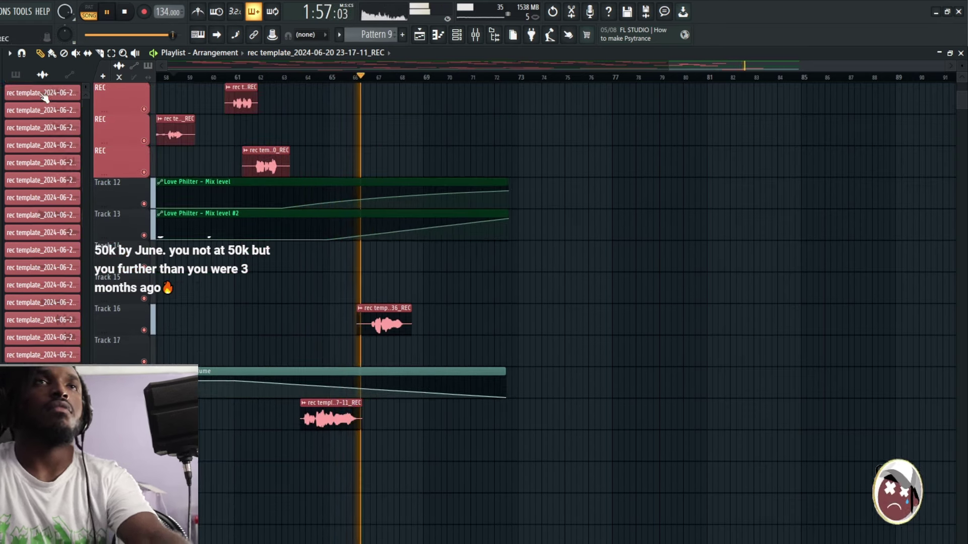
scroll(261, 154, "up", 7)
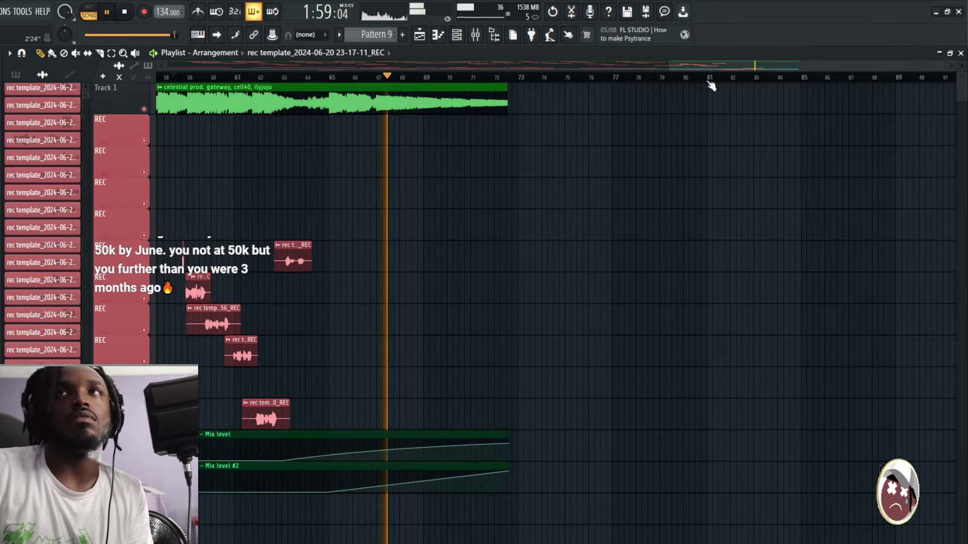
left_click_drag(670, 66, 211, 112)
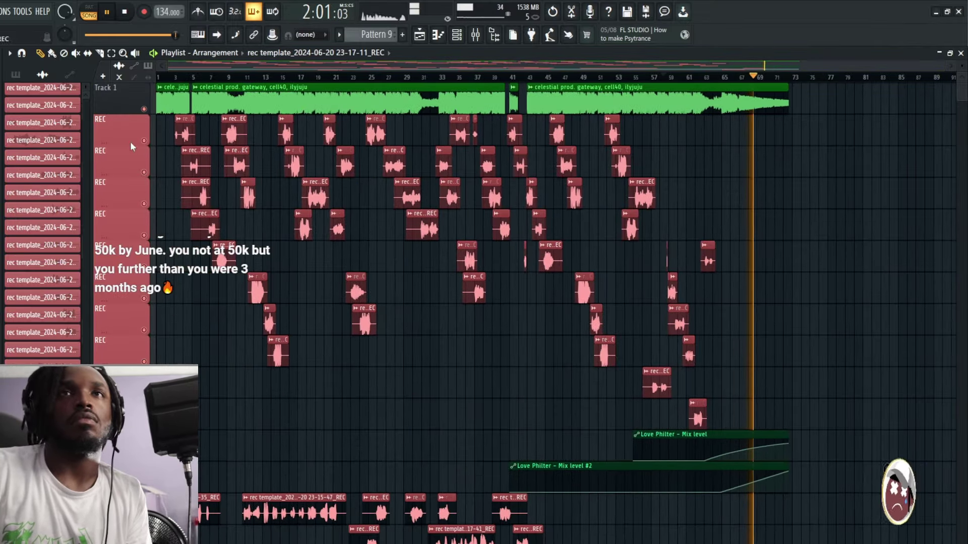